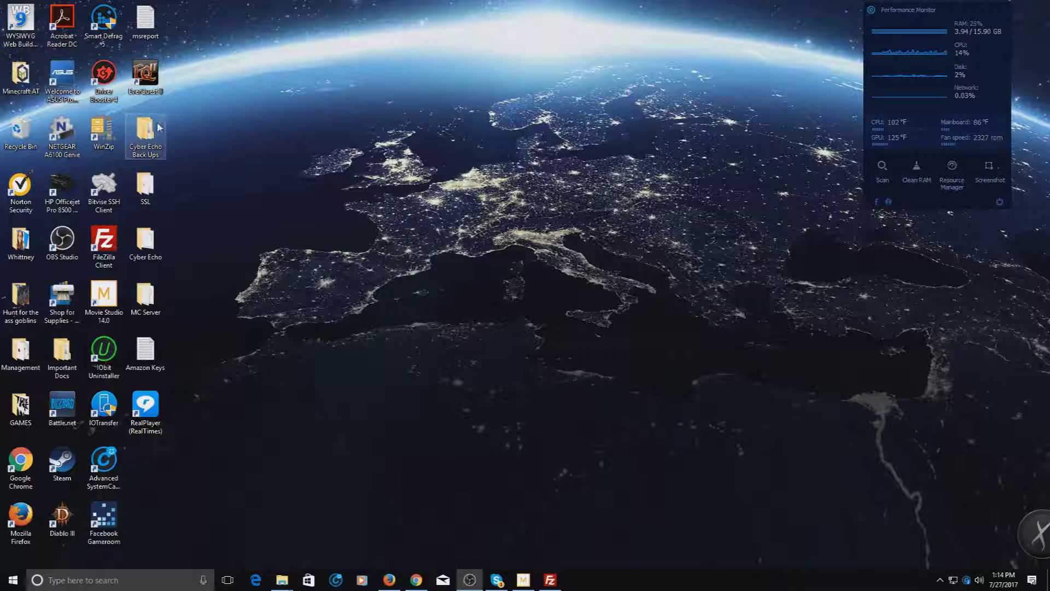
- Create a new folder on the desktop named "CyberEcho Test Backup"
{"action": "right_click", "coordinate": [149, 459]}
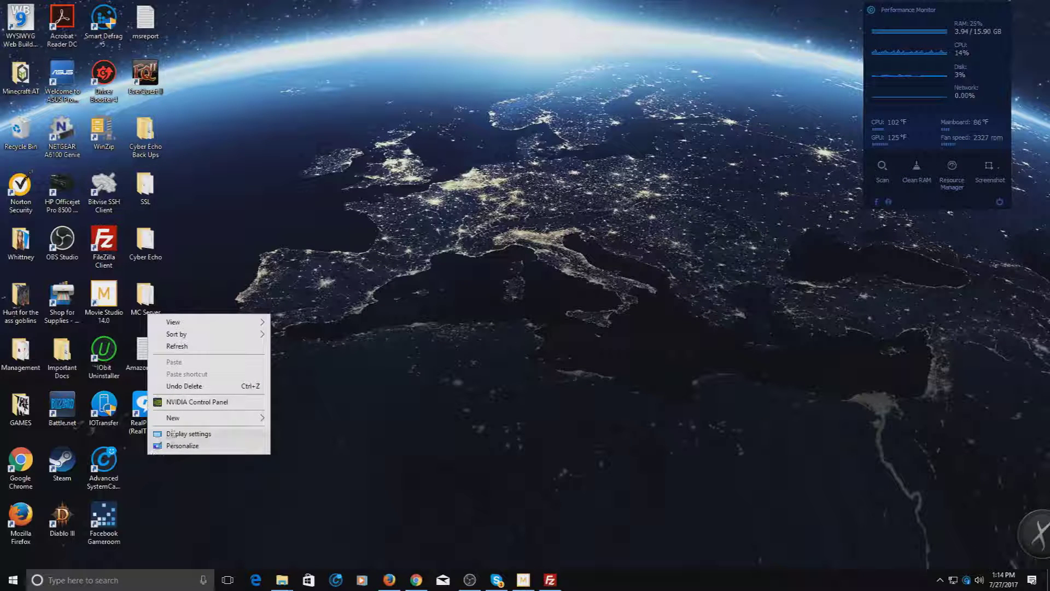
{"action": "mouse_move", "coordinate": [189, 420]}
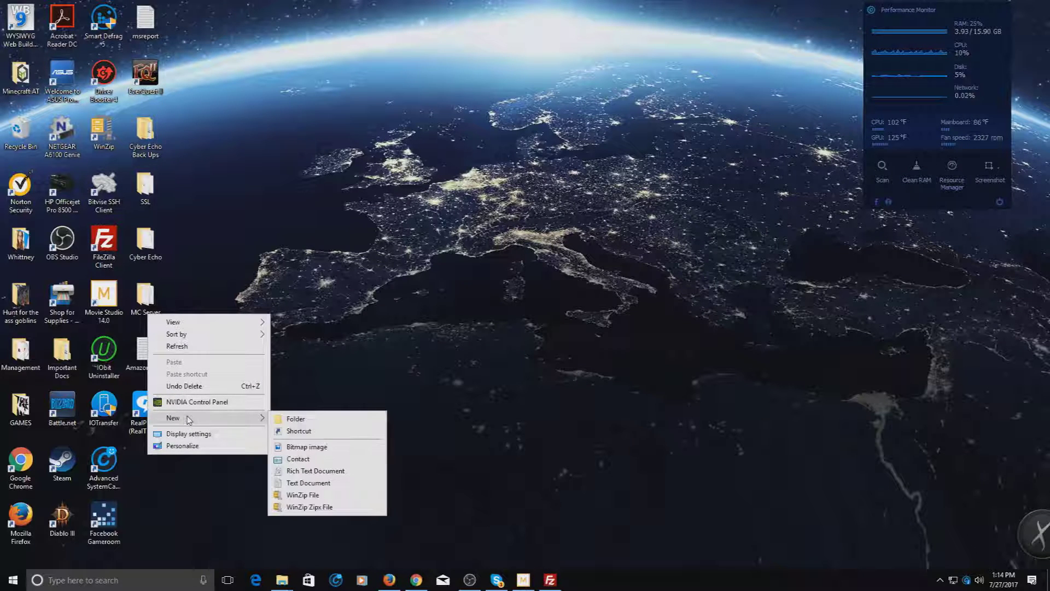
{"action": "left_click", "coordinate": [294, 419]}
{"action": "type", "text": "CyberEcho Test Backup"}
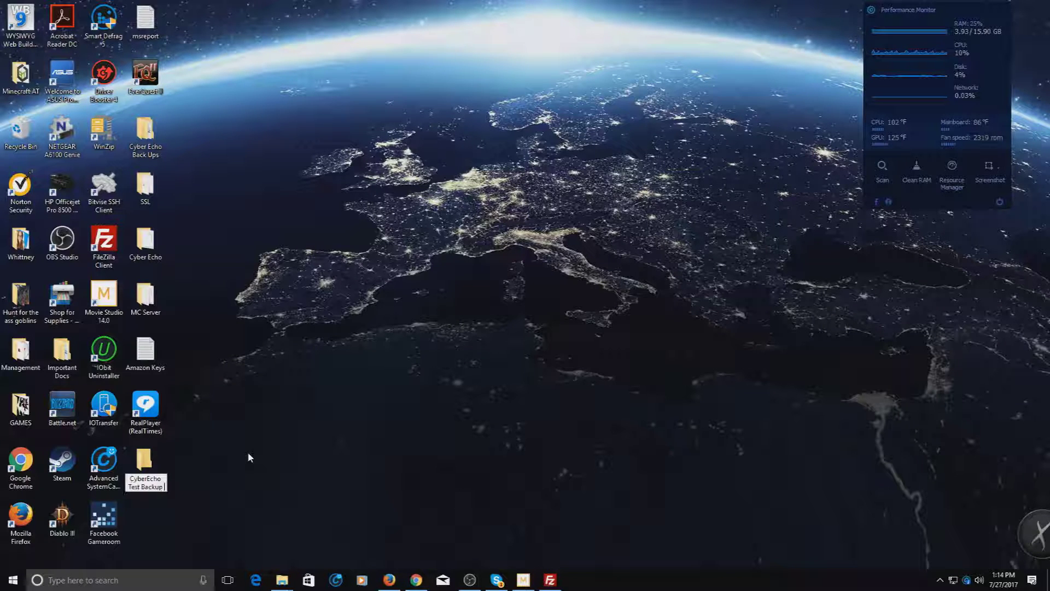
{"action": "key", "text": "Return"}
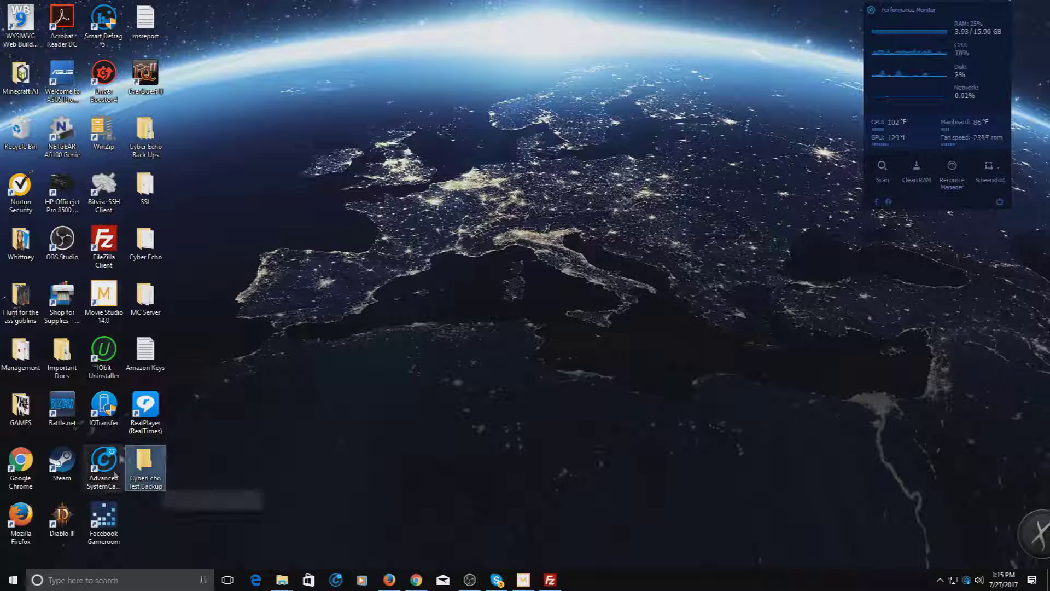
- Switch to Chrome, enlarge its window, and open the cPanel management page of the cyberechostudios.com hosting account
{"action": "left_click", "coordinate": [382, 581]}
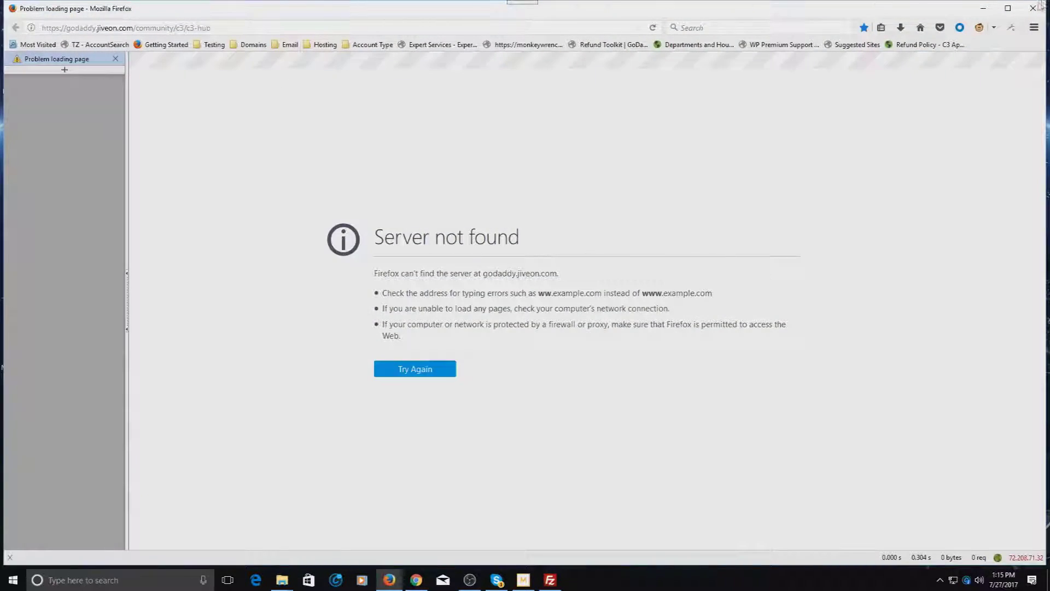
{"action": "left_click", "coordinate": [1033, 8]}
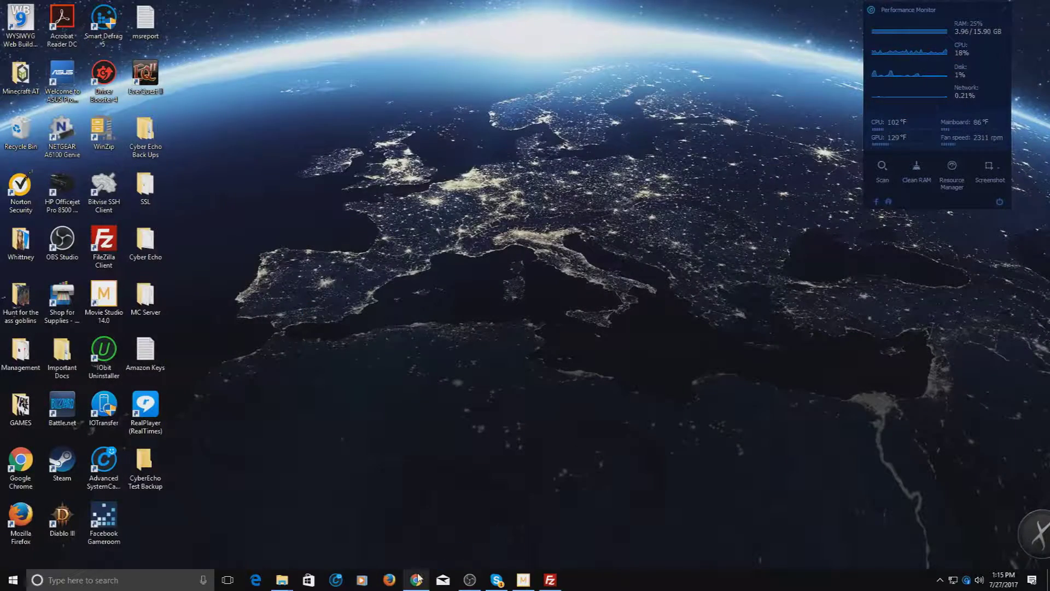
{"action": "left_click", "coordinate": [417, 580]}
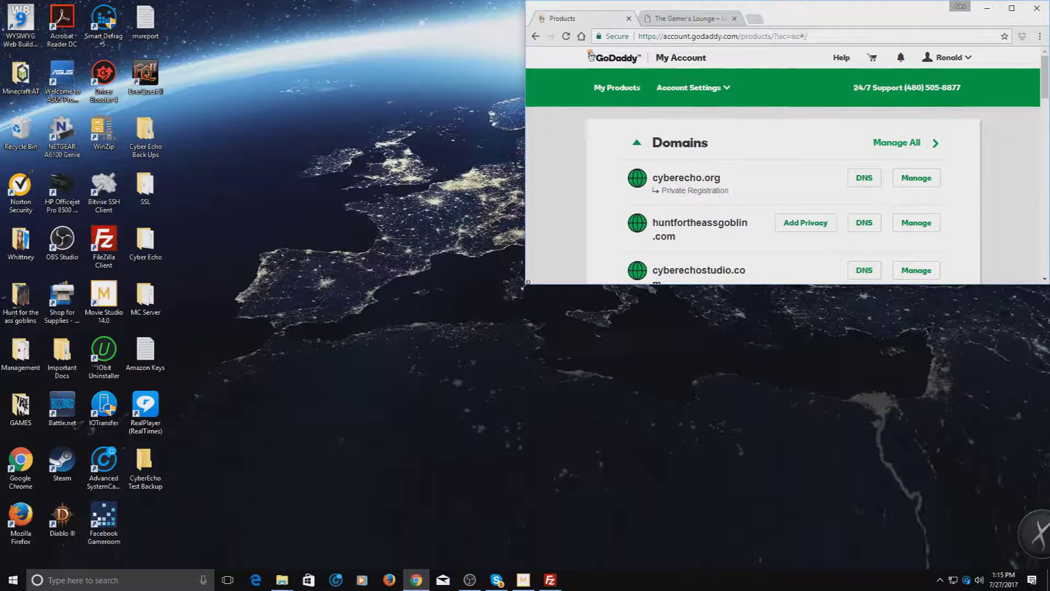
{"action": "left_click_drag", "start_coordinate": [526, 284], "coordinate": [167, 568]}
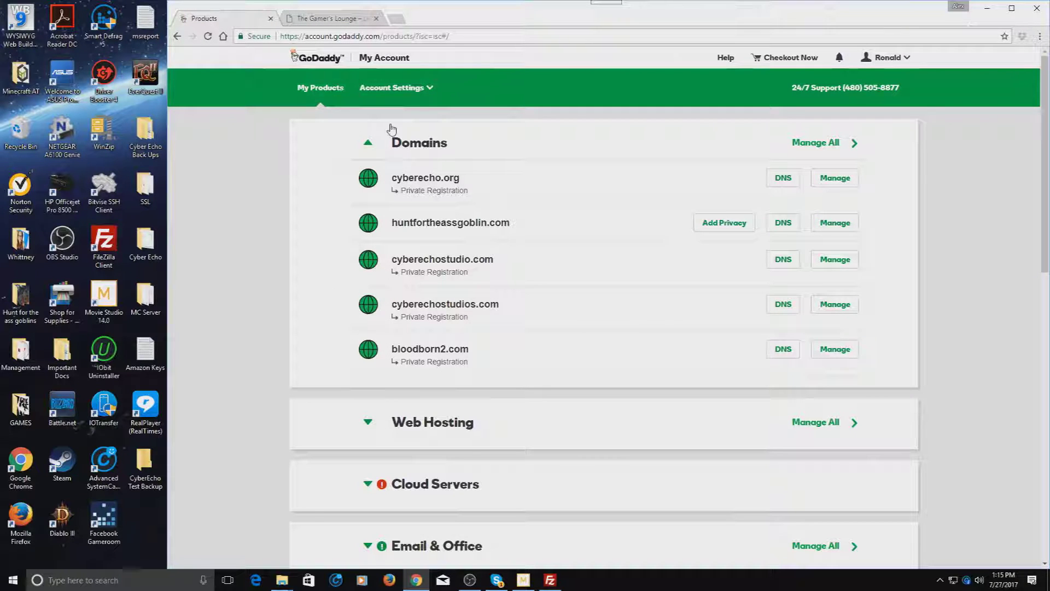
{"action": "left_click", "coordinate": [792, 423]}
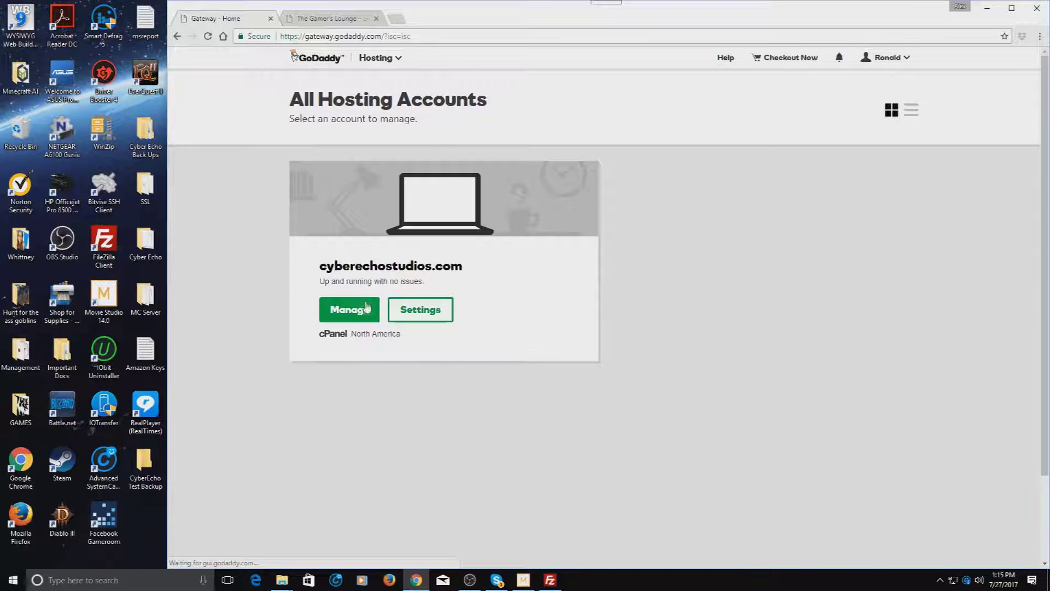
{"action": "left_click", "coordinate": [366, 310]}
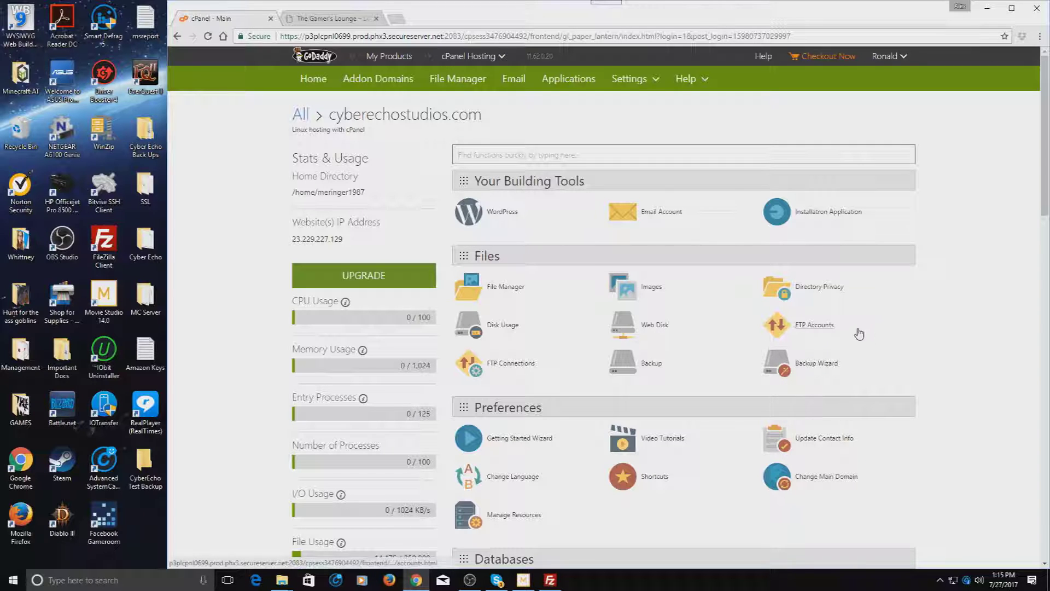
- Open the cPanel File Manager at the Web Root (public_html/www) directory for cyberechostudios.com
{"action": "scroll", "coordinate": [854, 330], "scroll_direction": "down", "scroll_amount": 2}
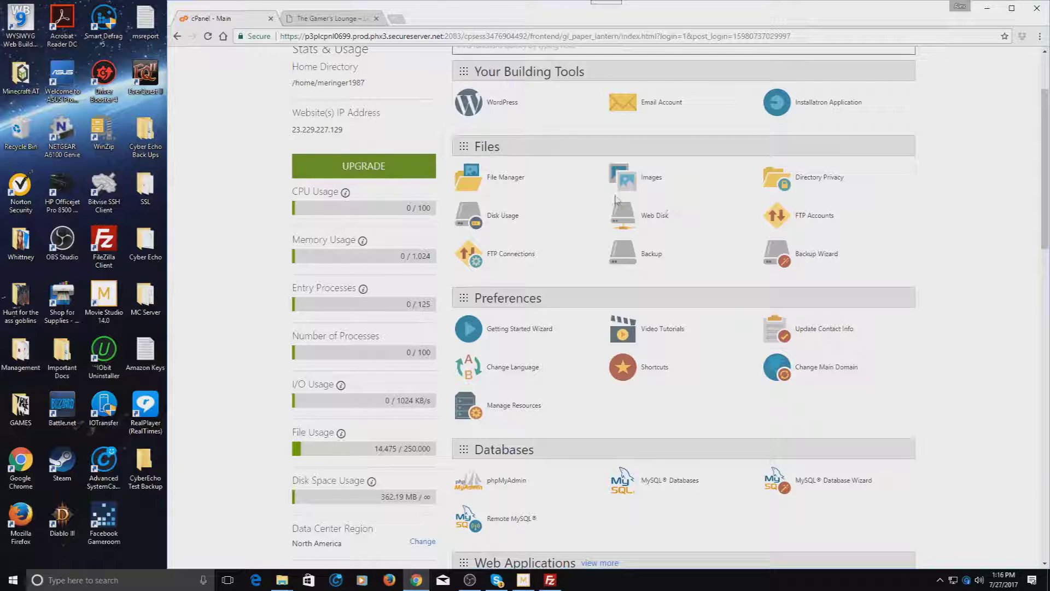
{"action": "left_click", "coordinate": [518, 182]}
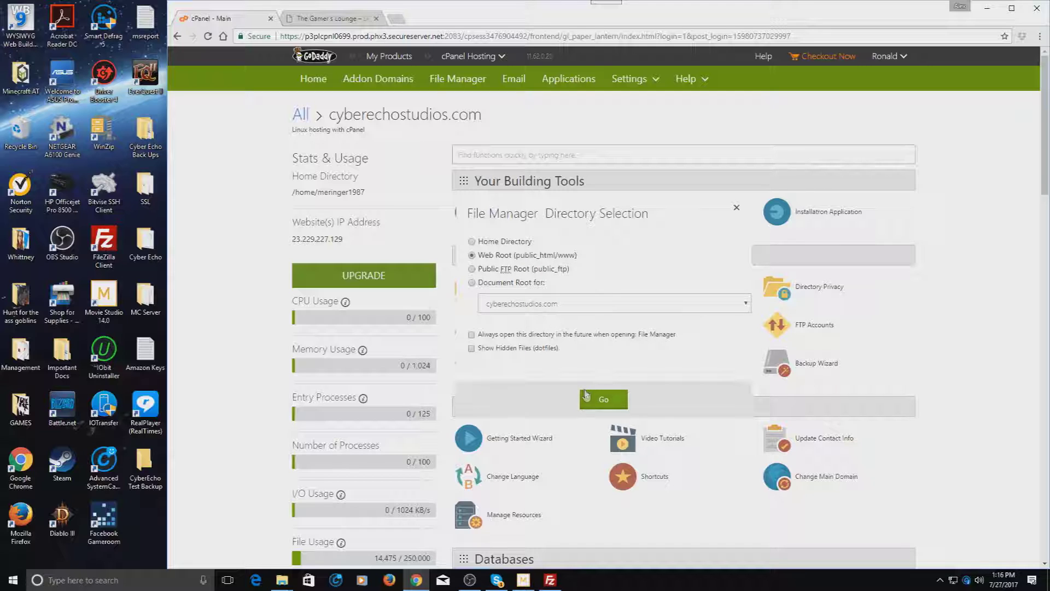
{"action": "left_click", "coordinate": [736, 208]}
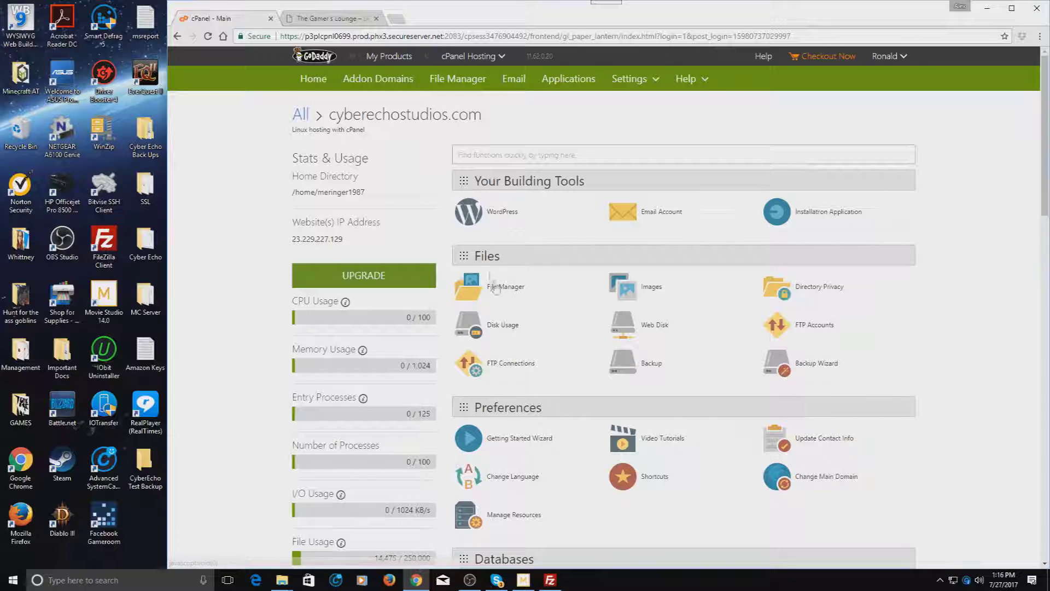
{"action": "left_click", "coordinate": [501, 288]}
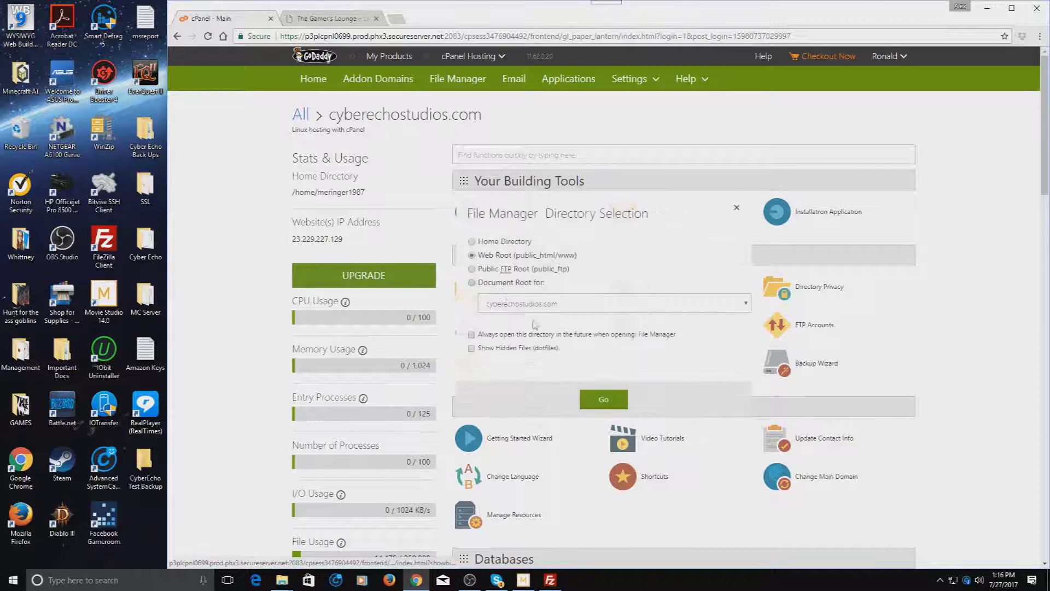
{"action": "left_click", "coordinate": [601, 401]}
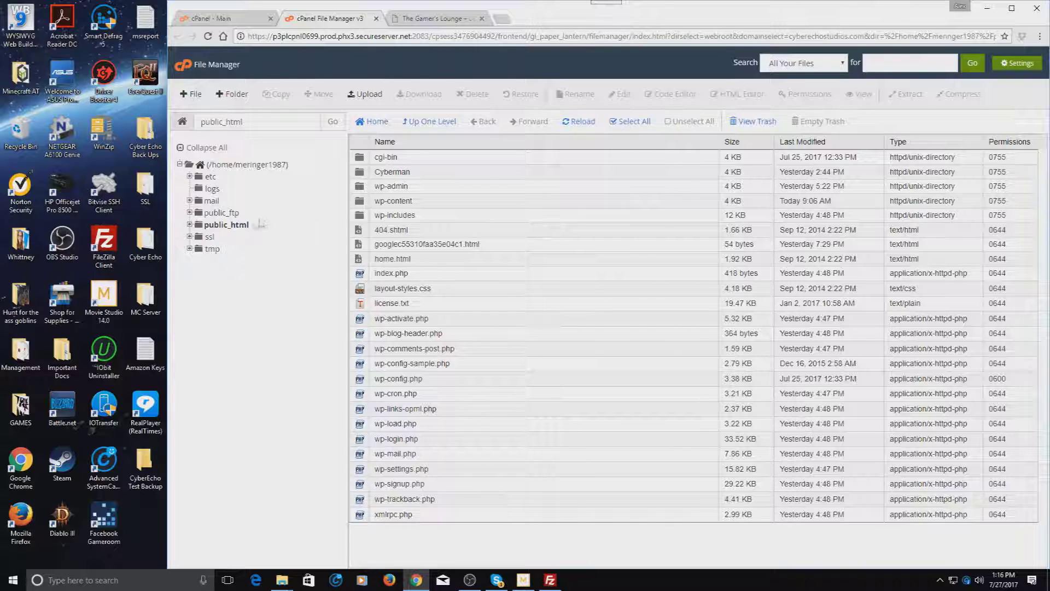
- Expand the public_html folder in the directory tree and look over its files and subfolders
{"action": "left_click", "coordinate": [199, 229]}
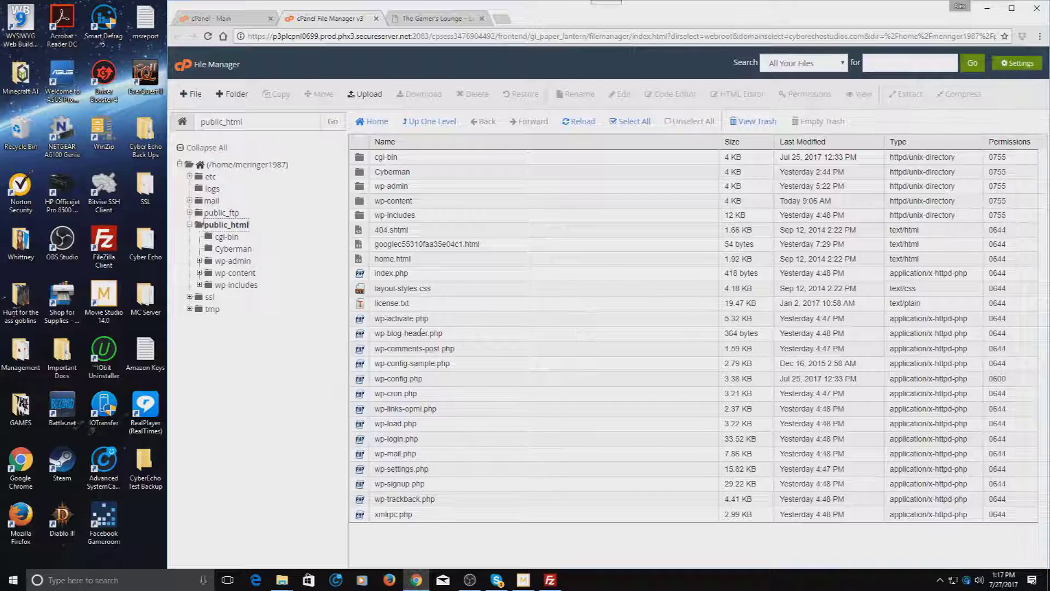
{"action": "left_click", "coordinate": [416, 317]}
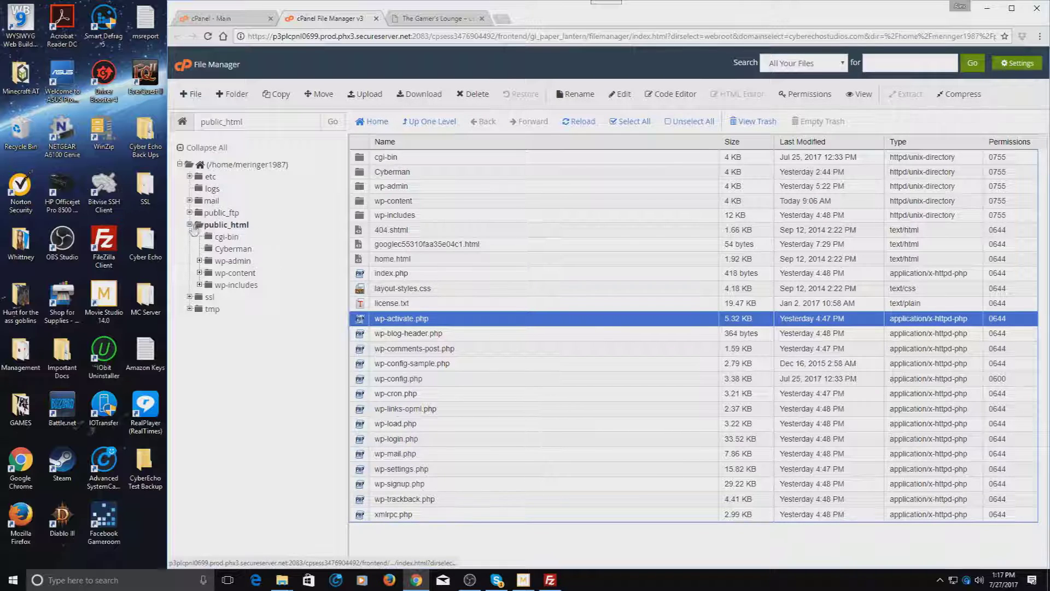
{"action": "left_click", "coordinate": [195, 227]}
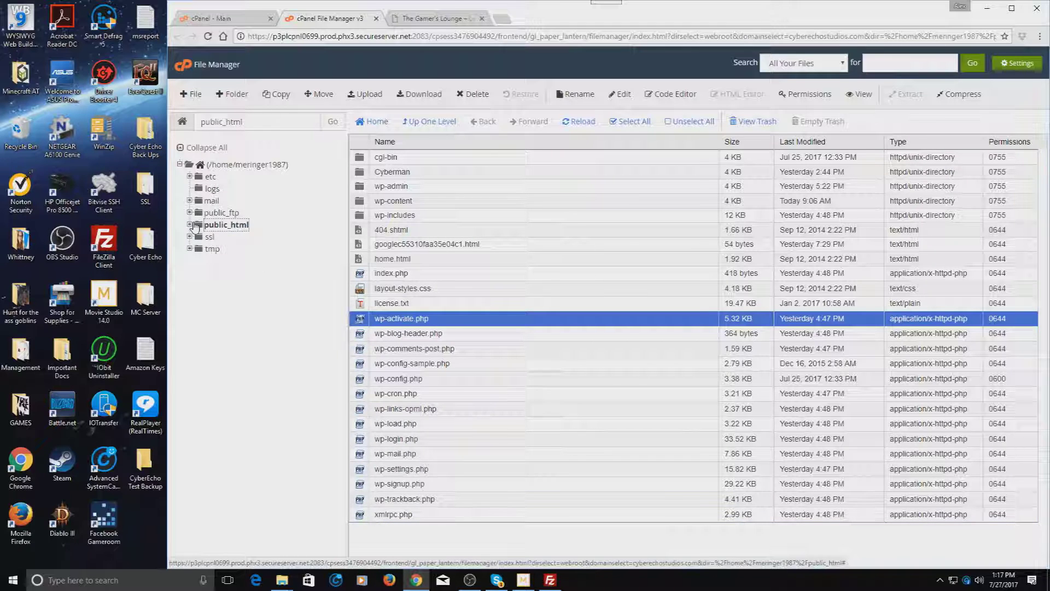
{"action": "left_click", "coordinate": [195, 228]}
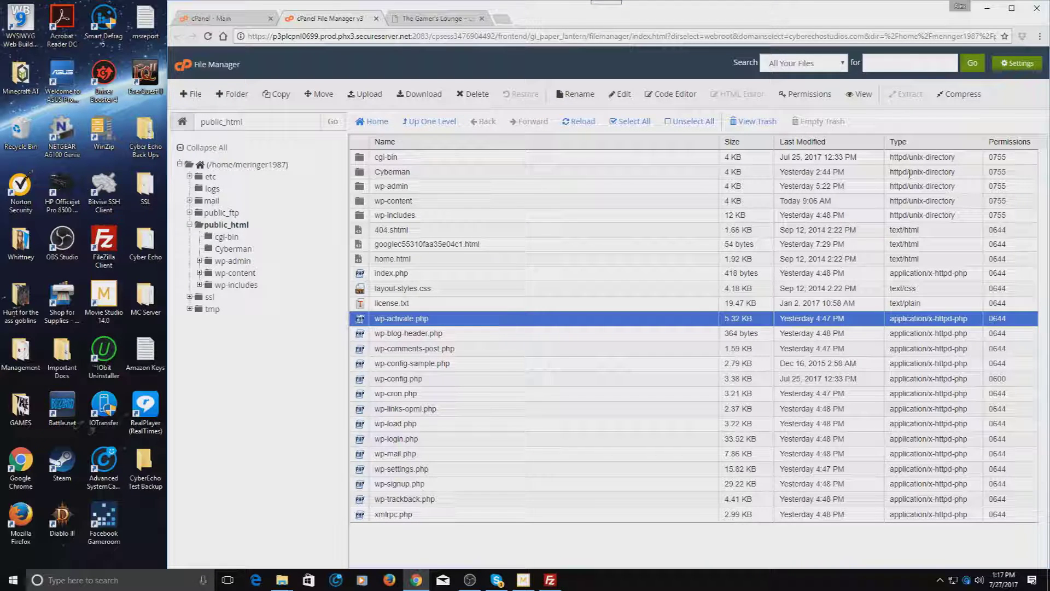
{"action": "left_click", "coordinate": [426, 215]}
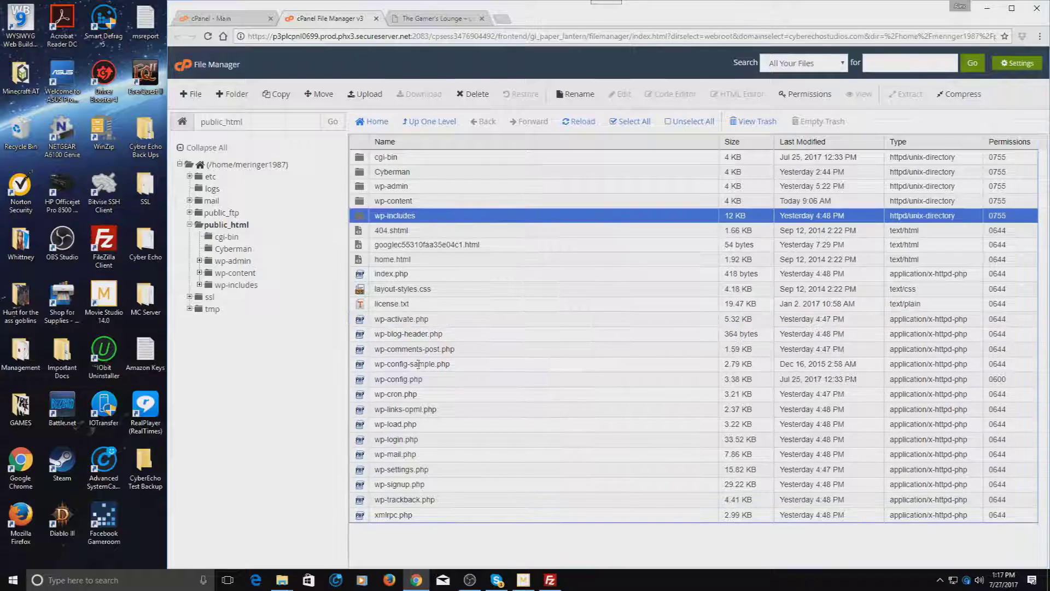
- Maximize the browser window, compress everything in public_html into a Zip Archive, and look through the compression results before dismissing them
{"action": "left_click", "coordinate": [1012, 8]}
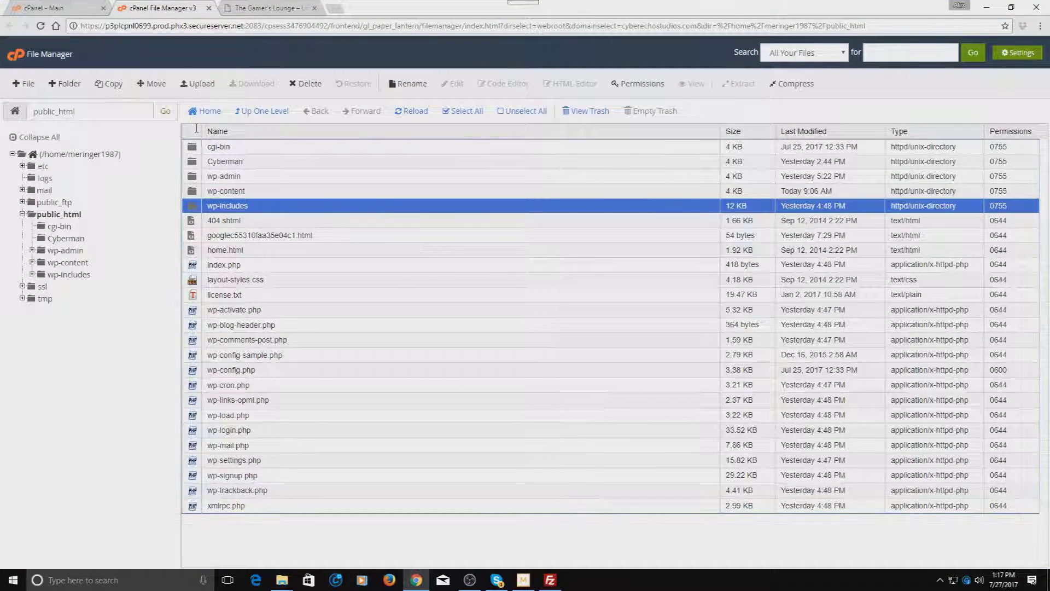
{"action": "left_click", "coordinate": [447, 114]}
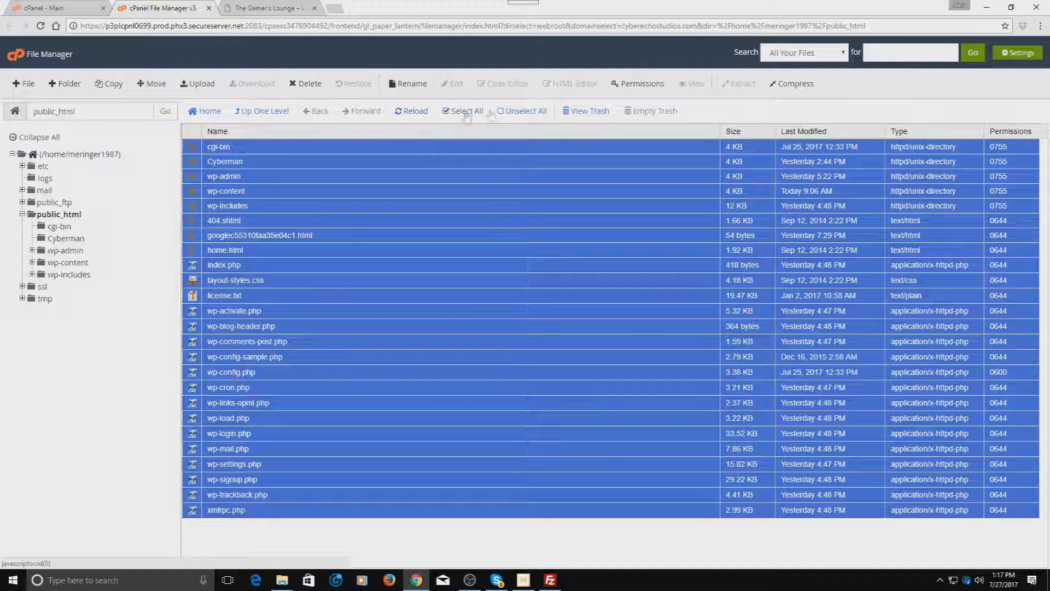
{"action": "left_click", "coordinate": [794, 87]}
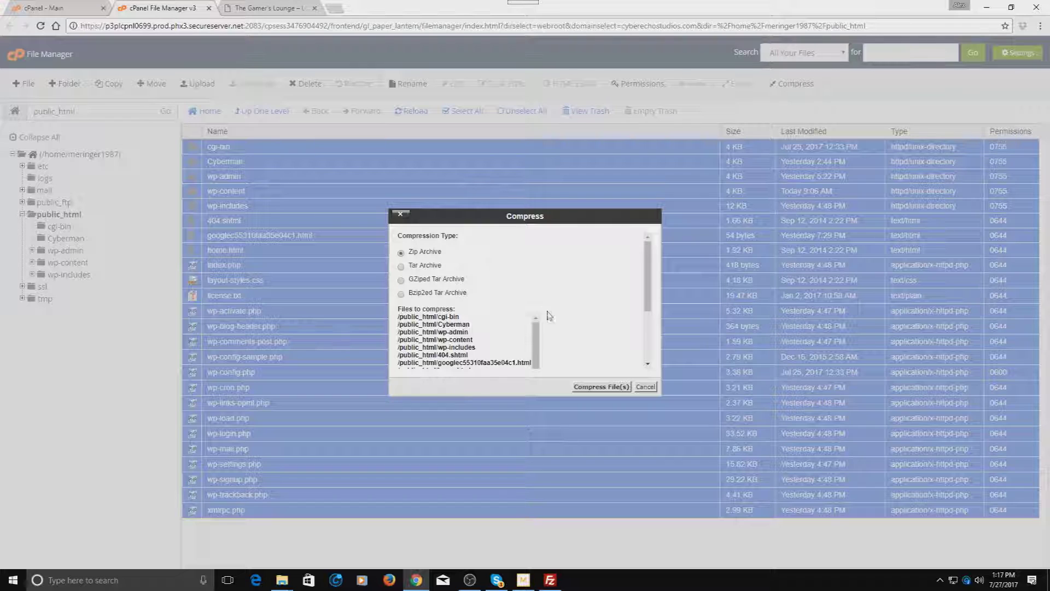
{"action": "left_click", "coordinate": [602, 386]}
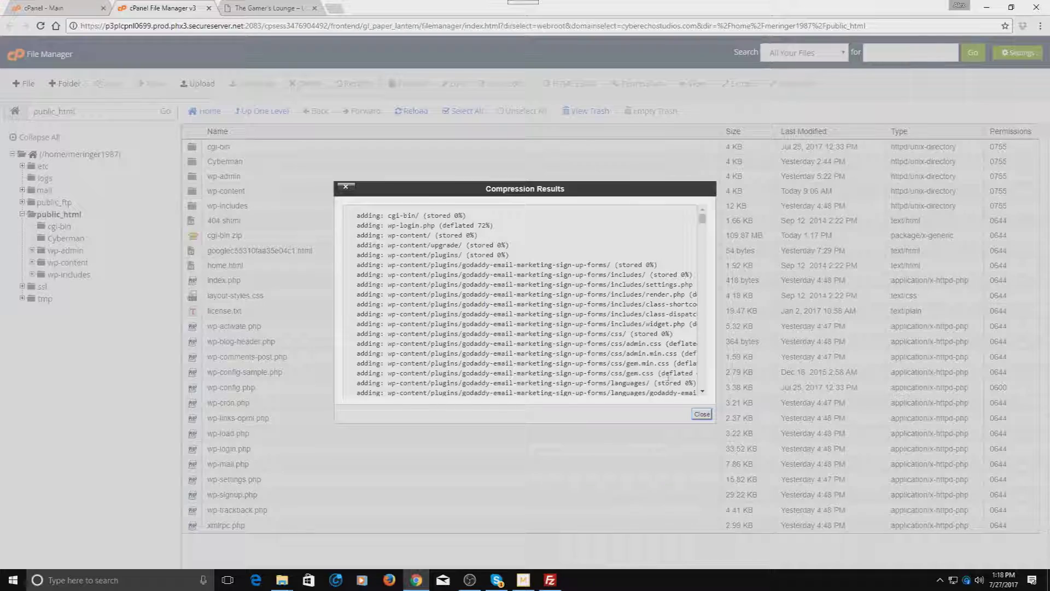
{"action": "scroll", "coordinate": [703, 387], "scroll_direction": "down", "scroll_amount": 2}
{"action": "scroll", "coordinate": [704, 388], "scroll_direction": "down", "scroll_amount": 5}
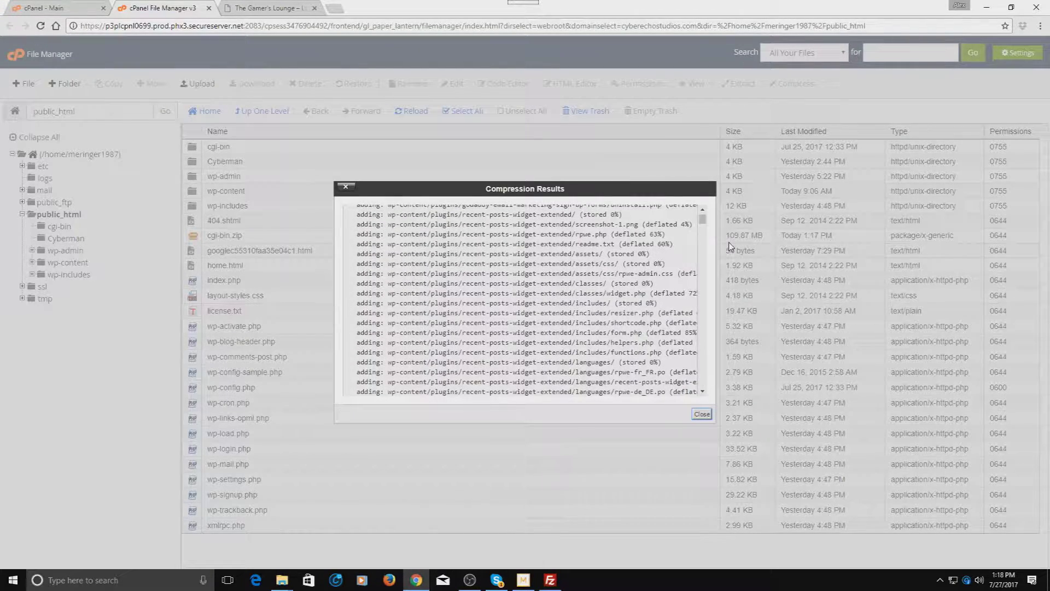
{"action": "scroll", "coordinate": [704, 232], "scroll_direction": "up", "scroll_amount": 8}
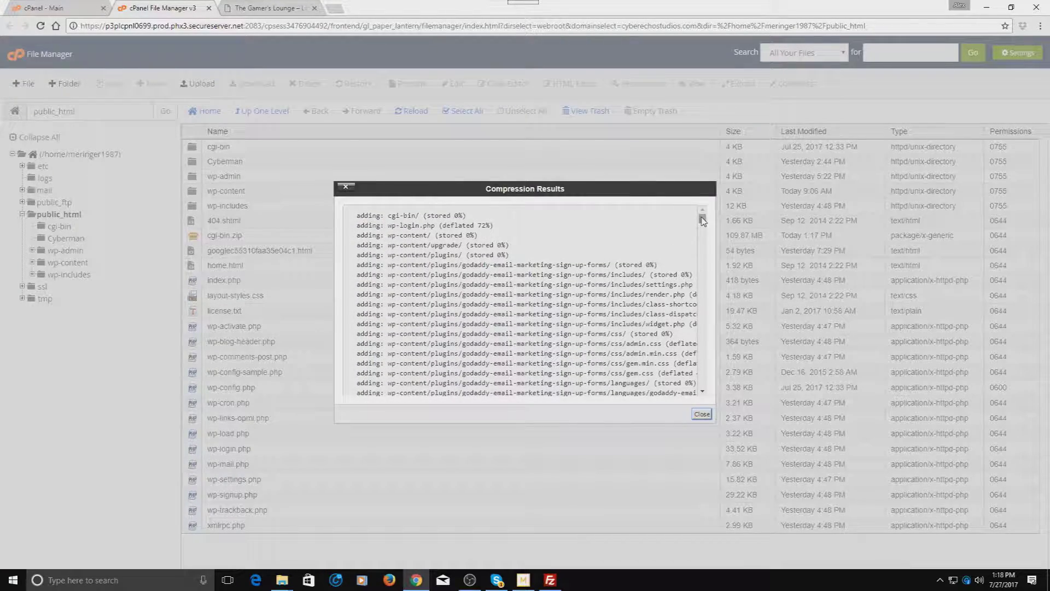
{"action": "mouse_move", "coordinate": [704, 220]}
{"action": "left_mouse_down"}
{"action": "mouse_move", "coordinate": [734, 389]}
{"action": "mouse_move", "coordinate": [706, 350]}
{"action": "mouse_move", "coordinate": [710, 208]}
{"action": "left_mouse_up"}
{"action": "mouse_move", "coordinate": [704, 221]}
{"action": "left_mouse_down"}
{"action": "mouse_move", "coordinate": [722, 389]}
{"action": "mouse_move", "coordinate": [703, 218]}
{"action": "left_mouse_up"}
{"action": "left_click", "coordinate": [704, 415]}
{"action": "left_click", "coordinate": [702, 415]}
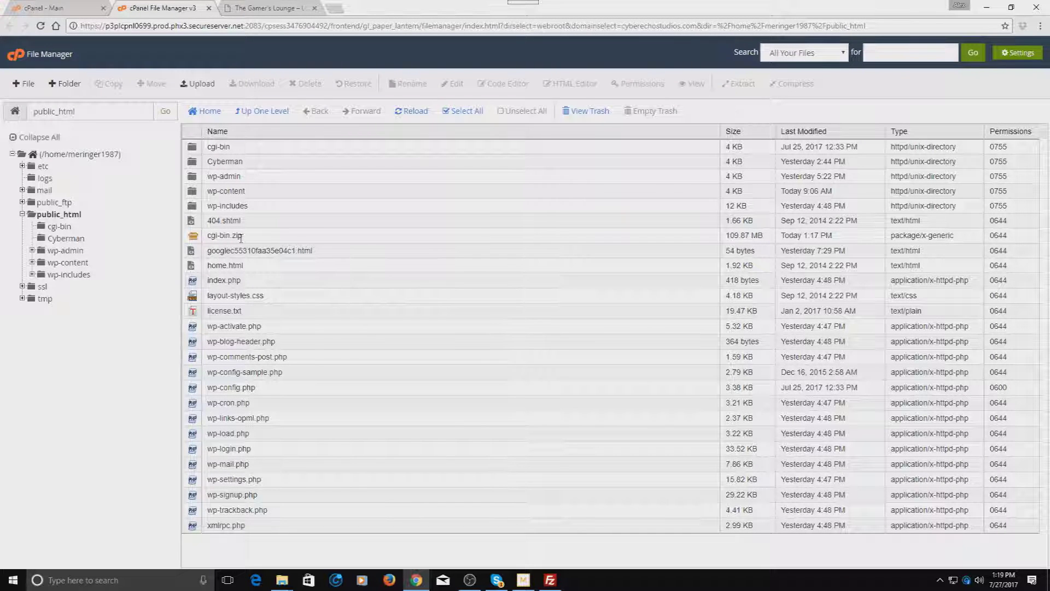
- Download the cgi-bin.zip archive from public_html to the computer
{"action": "left_click", "coordinate": [199, 236]}
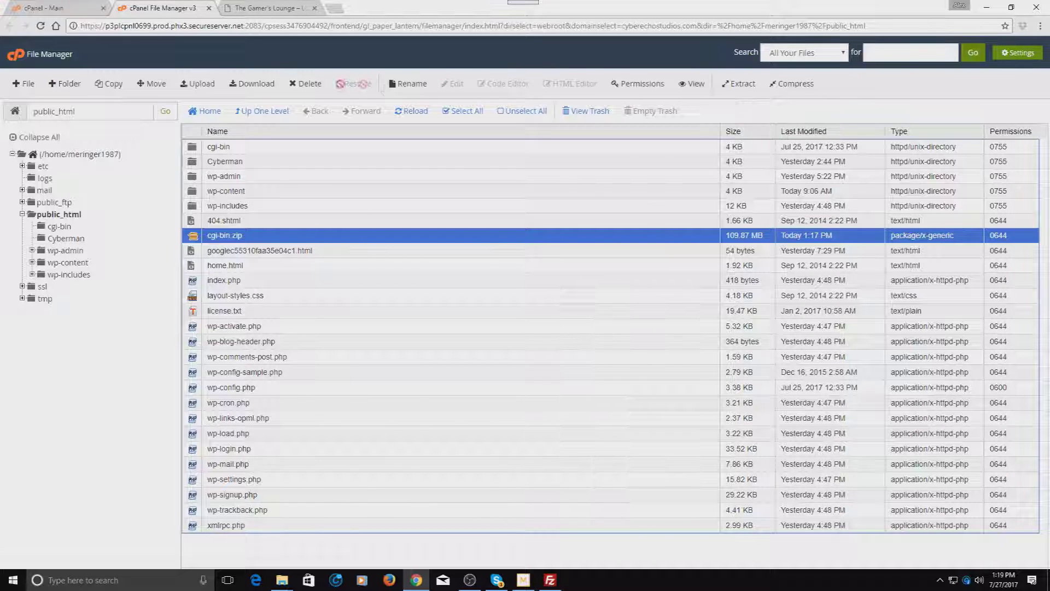
{"action": "left_click", "coordinate": [265, 86]}
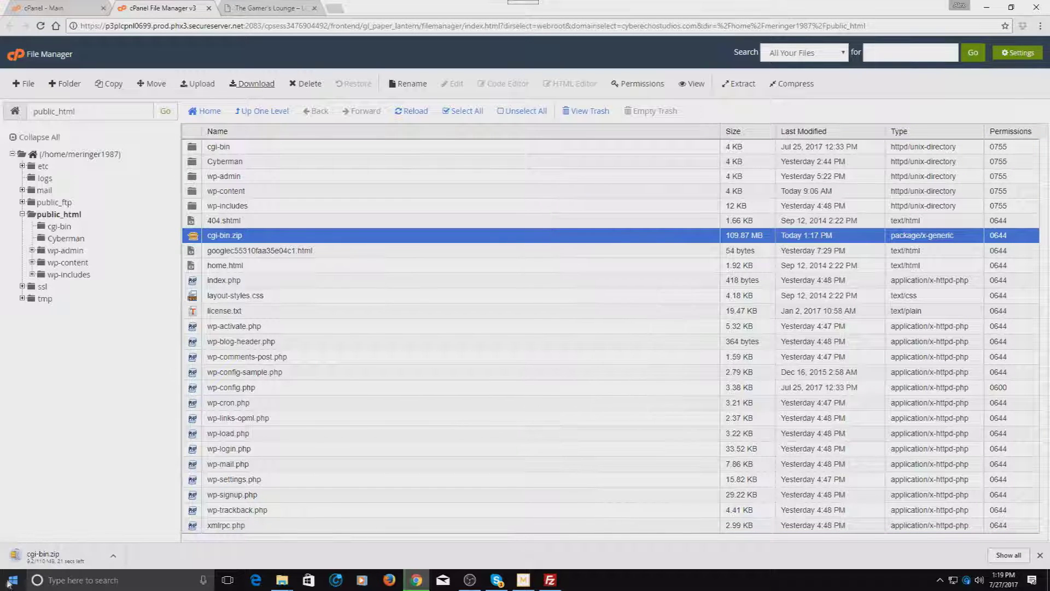
- Restore the browser to half-screen width at full height and open the CyberEcho Test Backup folder beside it
{"action": "double_click", "coordinate": [383, 4]}
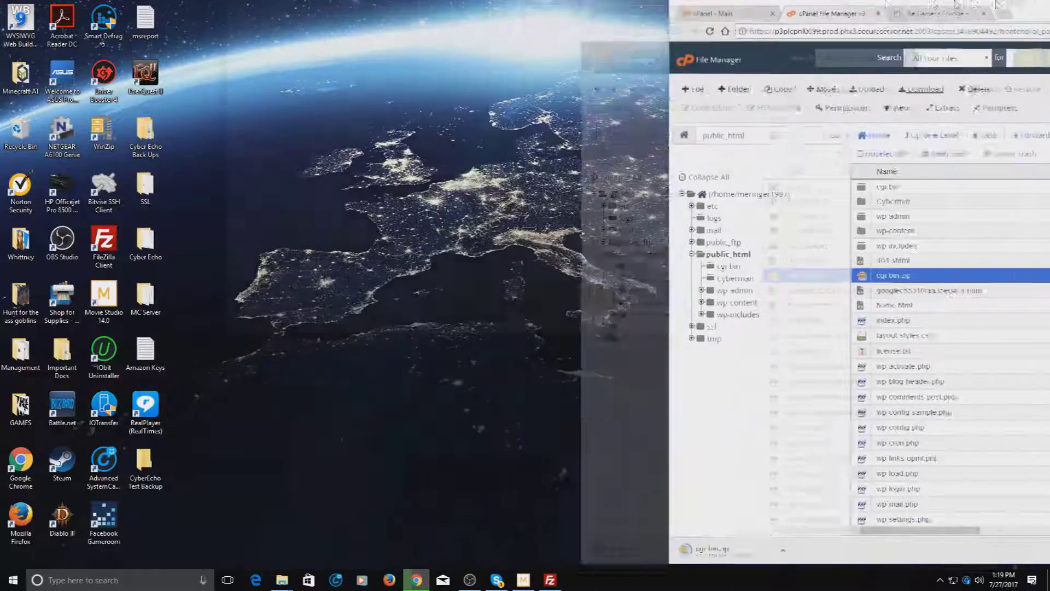
{"action": "left_click_drag", "start_coordinate": [739, 286], "coordinate": [731, 567]}
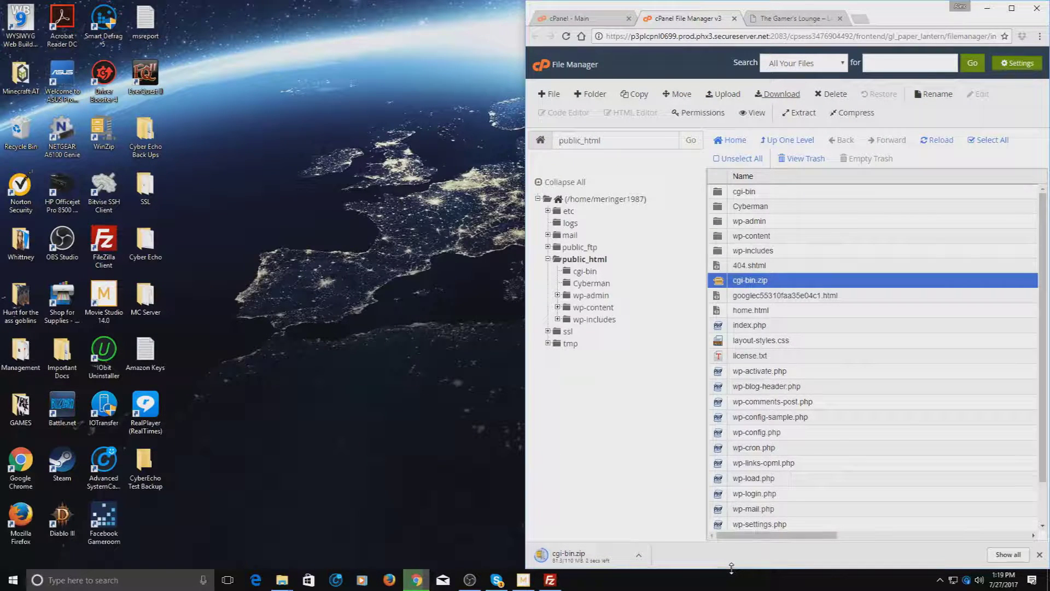
{"action": "left_click", "coordinate": [156, 457]}
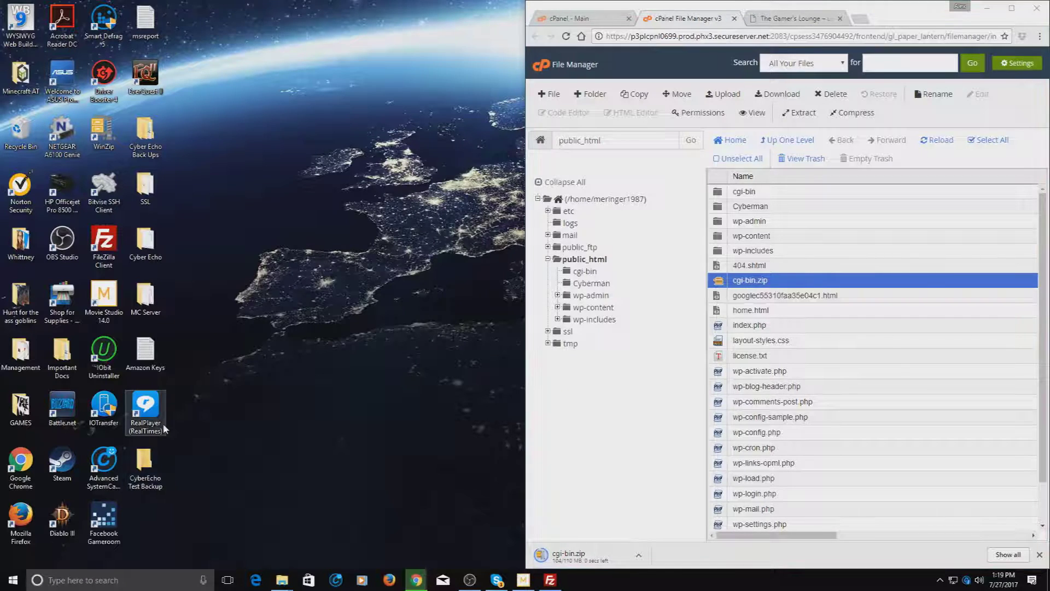
{"action": "key", "text": "super+Left"}
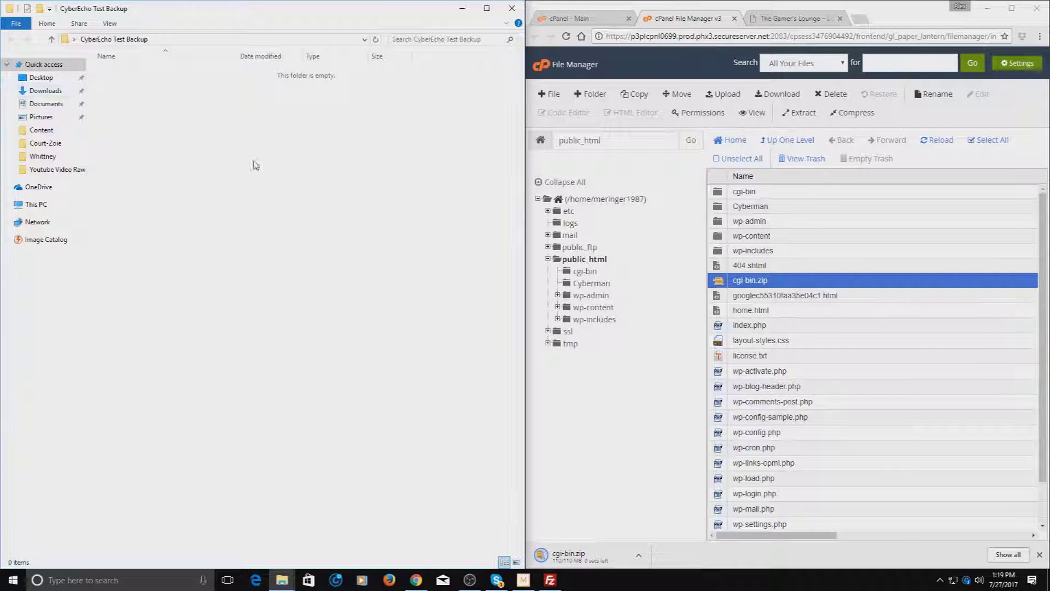
- Create a new folder inside the CyberEcho Test Backup folder, keeping its default name
{"action": "right_click", "coordinate": [232, 132]}
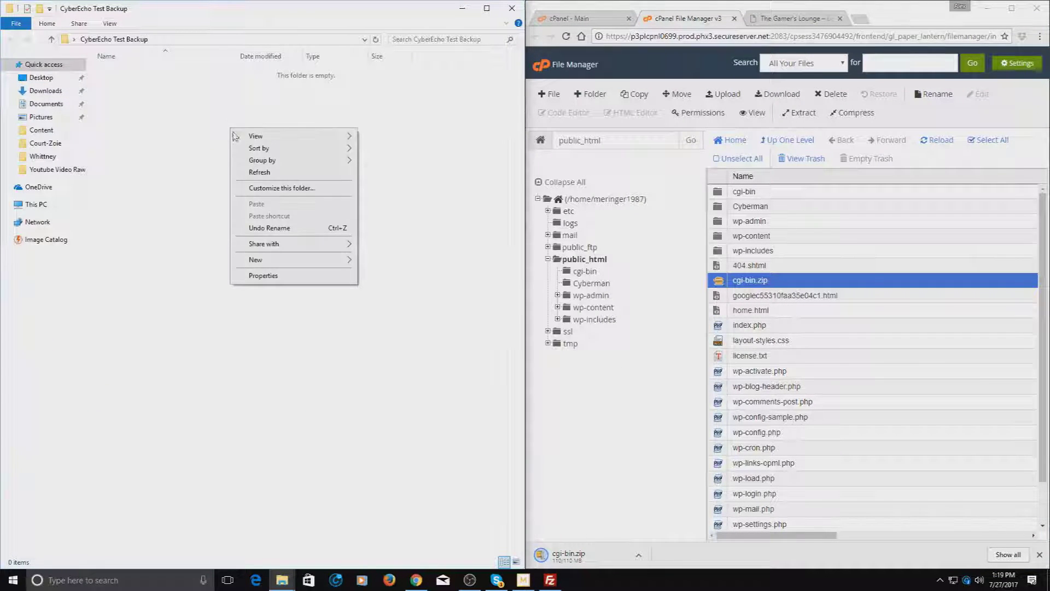
{"action": "mouse_move", "coordinate": [300, 259]}
{"action": "left_click", "coordinate": [390, 262]}
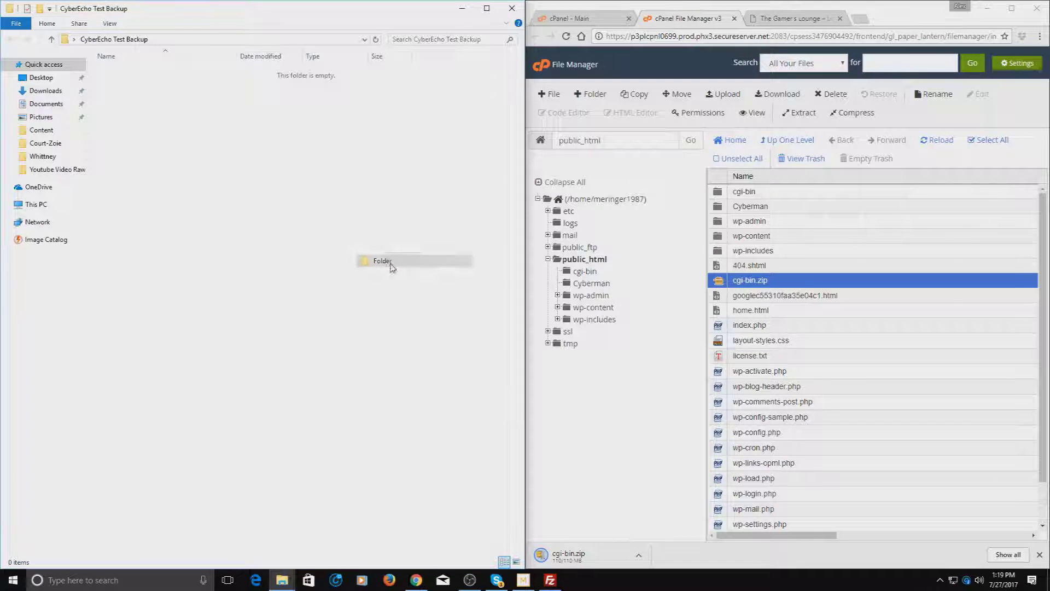
- Add a second folder named Content in CyberEcho Test Backup, dismissing the malware scan notification
{"action": "right_click", "coordinate": [157, 112]}
{"action": "mouse_move", "coordinate": [232, 246]}
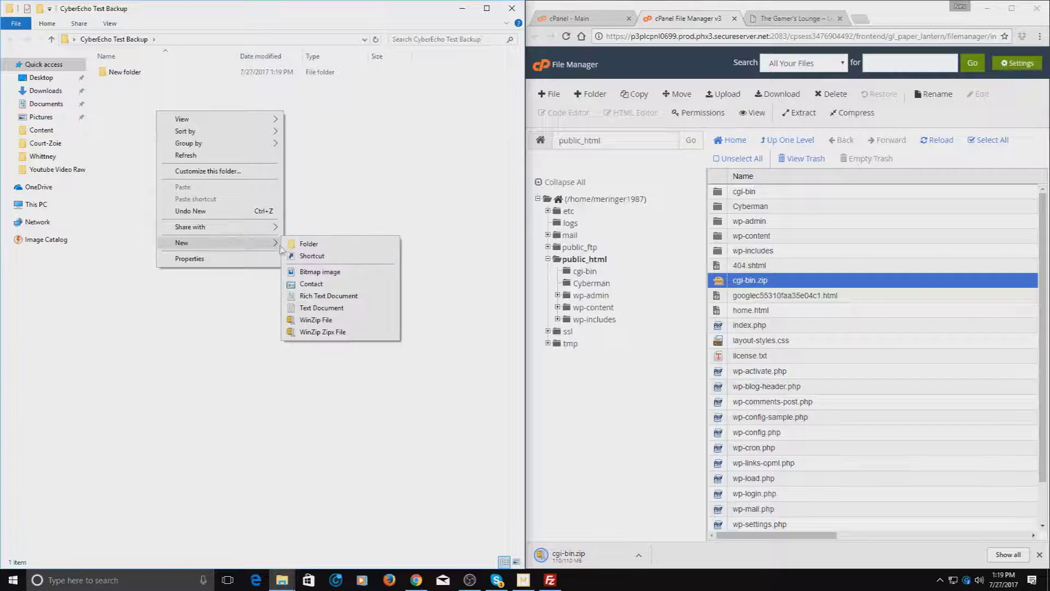
{"action": "left_click", "coordinate": [307, 244]}
{"action": "type", "text": "Conte"}
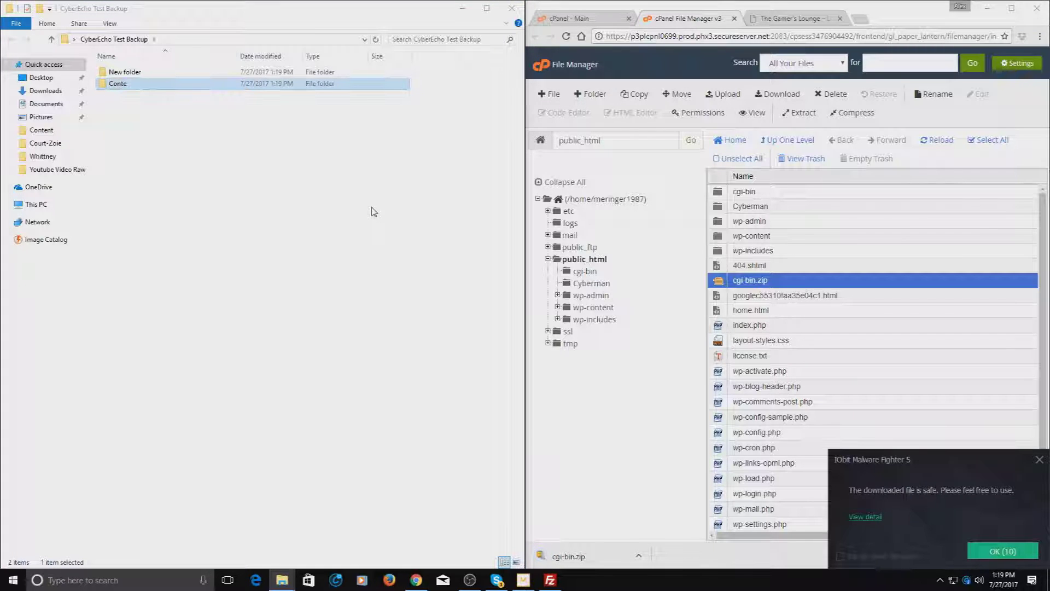
{"action": "left_click", "coordinate": [991, 551]}
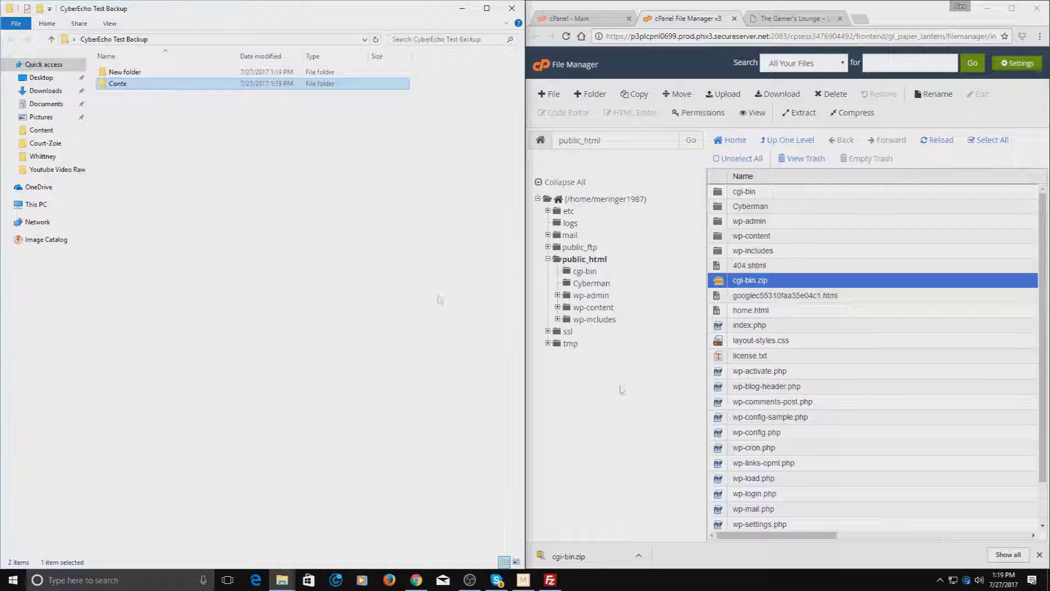
{"action": "right_click", "coordinate": [153, 83]}
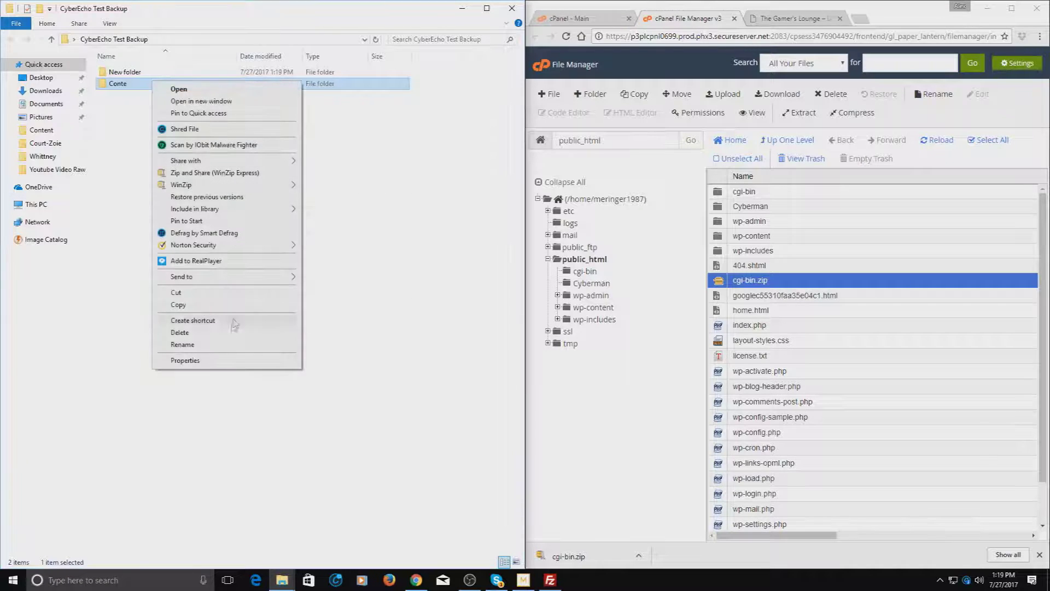
{"action": "left_click", "coordinate": [208, 344]}
{"action": "type", "text": "Content"}
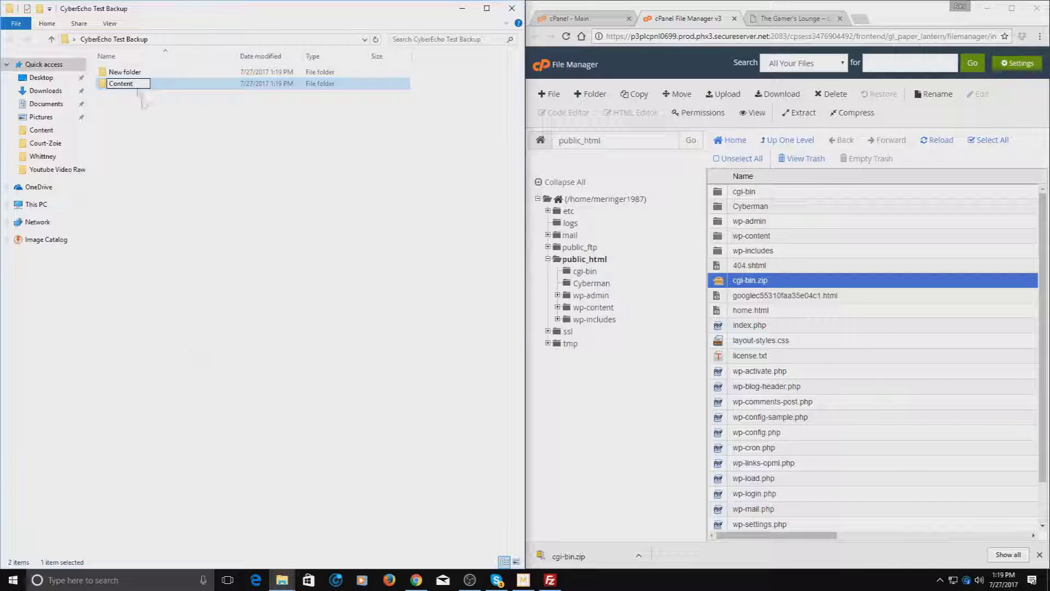
- Rename the folder called New folder as Database
{"action": "left_click", "coordinate": [130, 72]}
{"action": "right_click", "coordinate": [132, 71]}
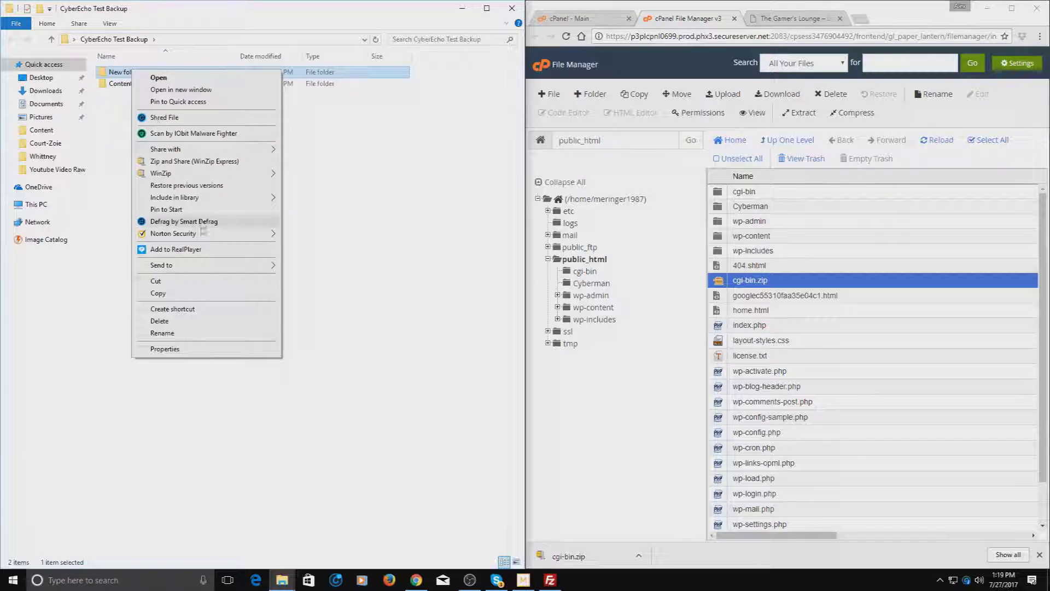
{"action": "left_click", "coordinate": [190, 334]}
{"action": "type", "text": "Database"}
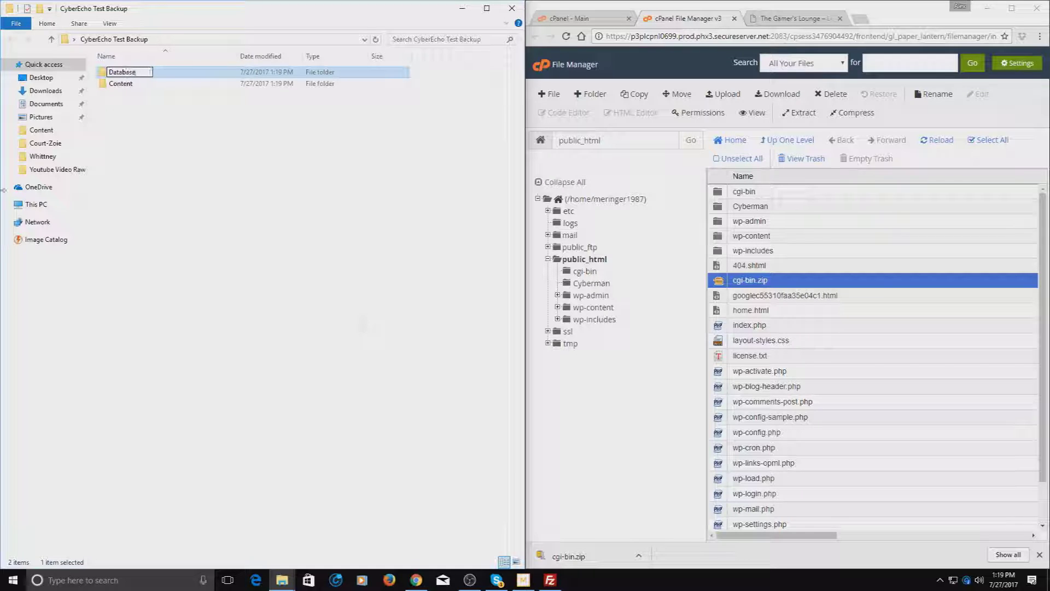
{"action": "left_click", "coordinate": [159, 141]}
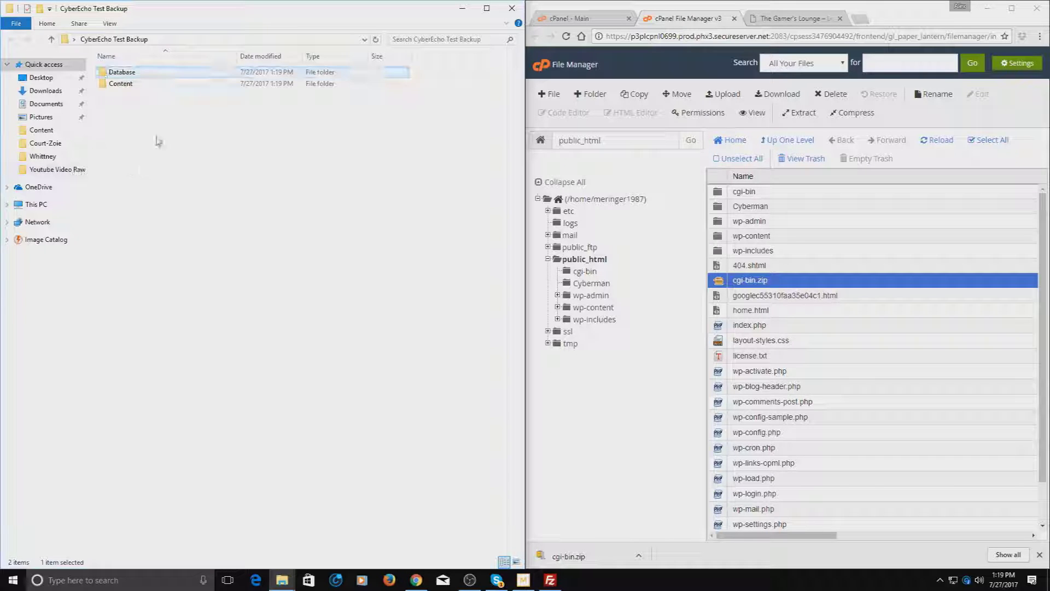
- Create a subfolder named 7-27-17 inside the Content folder
{"action": "double_click", "coordinate": [115, 85]}
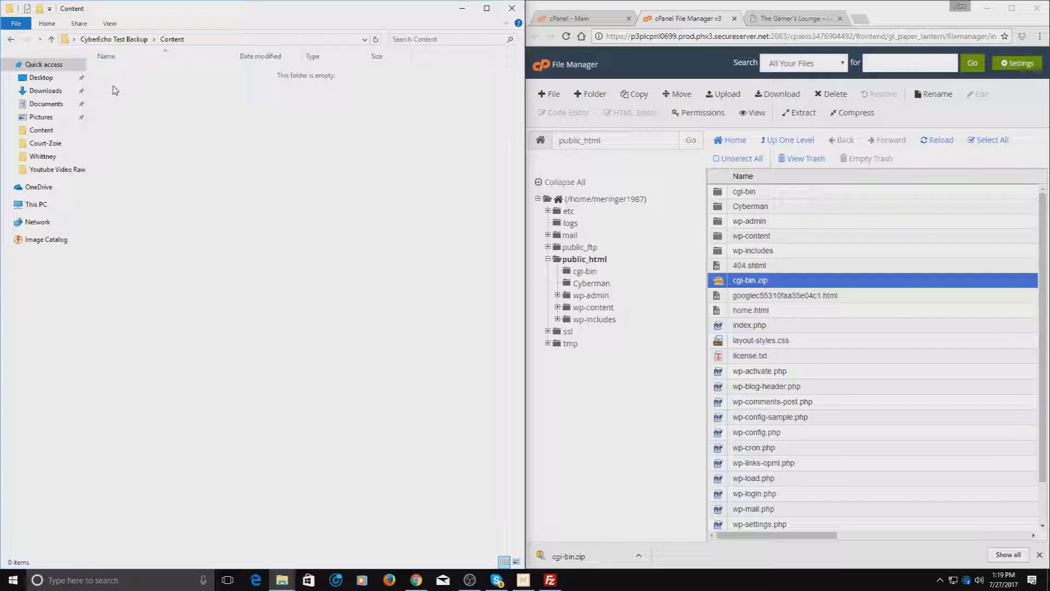
{"action": "right_click", "coordinate": [165, 104]}
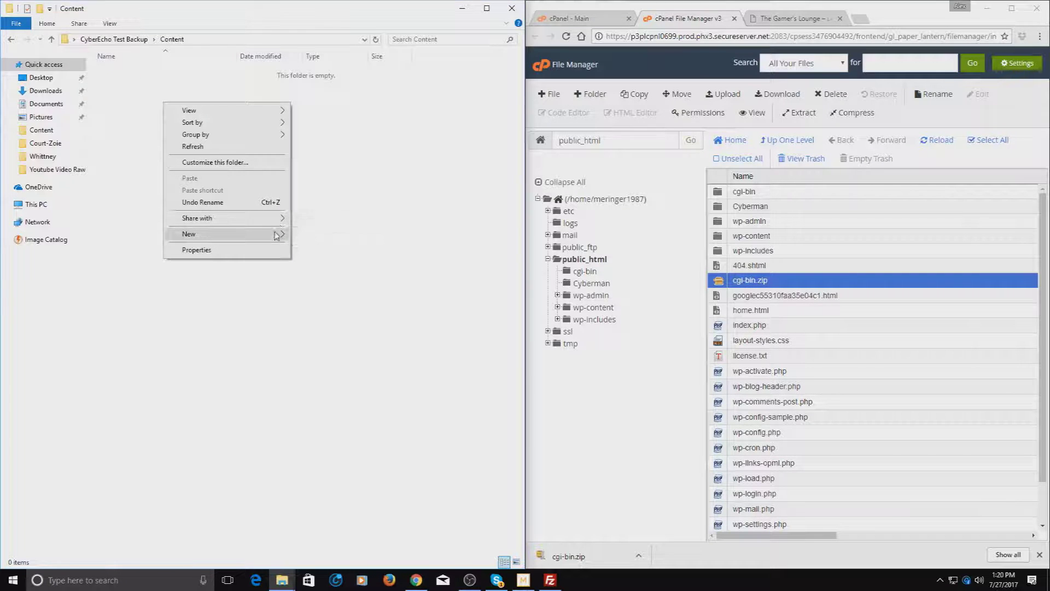
{"action": "mouse_move", "coordinate": [276, 235]}
{"action": "left_click", "coordinate": [315, 232]}
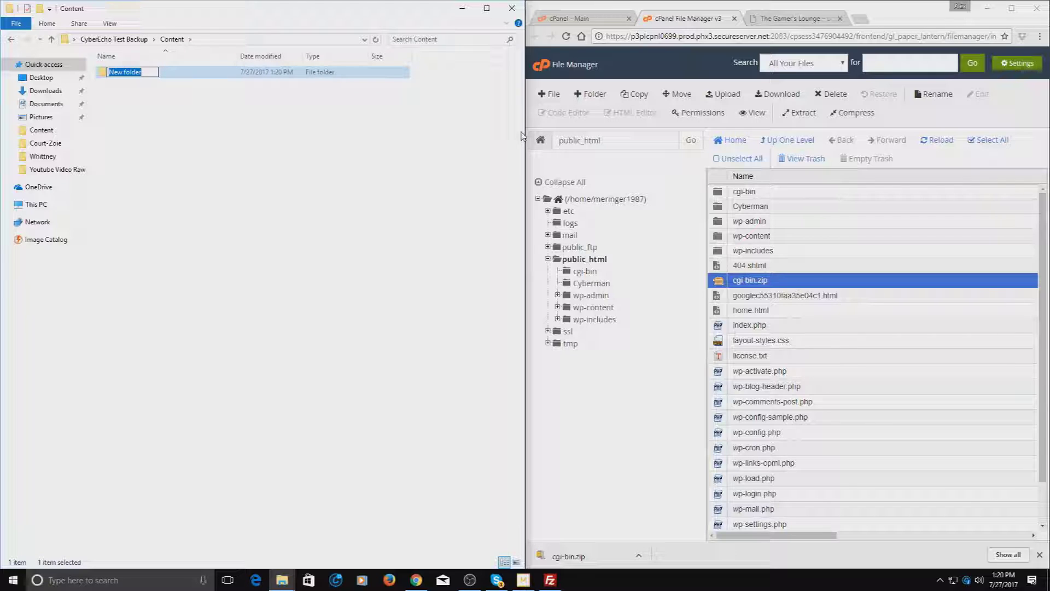
{"action": "type", "text": "7"}
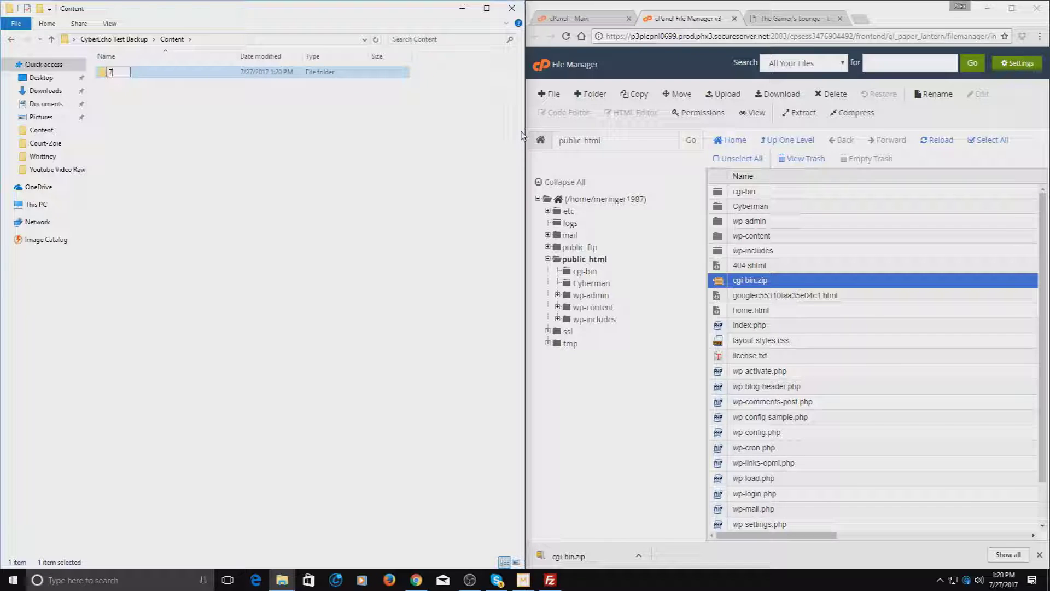
{"action": "type", "text": "-27-"}
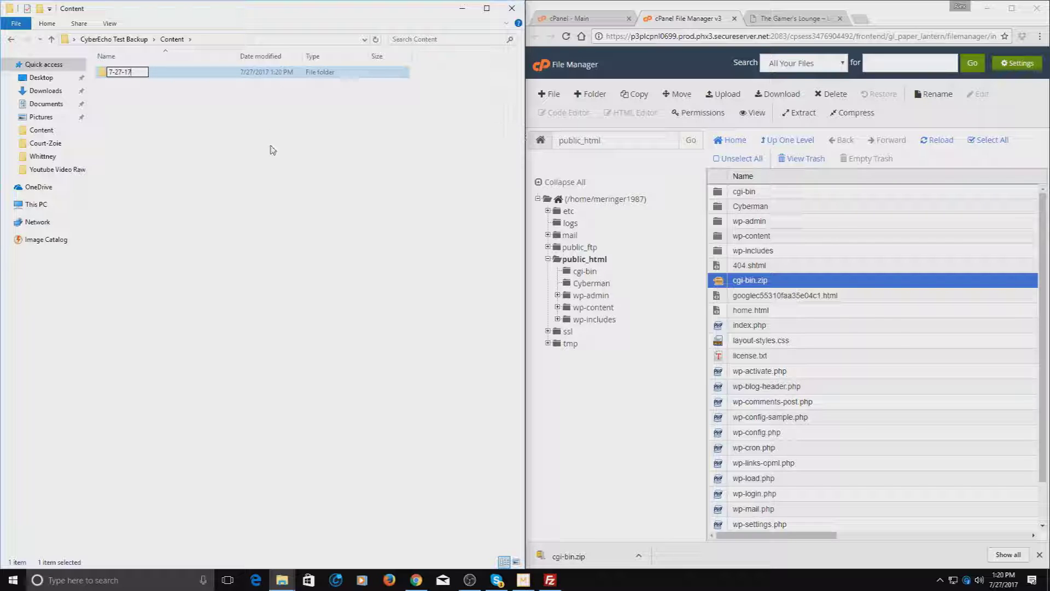
{"action": "type", "text": "17"}
{"action": "key", "text": "Return"}
- Copy the downloaded cgi-bin.zip into the Content folder's 7-27-17 subfolder and close the folder window
{"action": "double_click", "coordinate": [113, 71]}
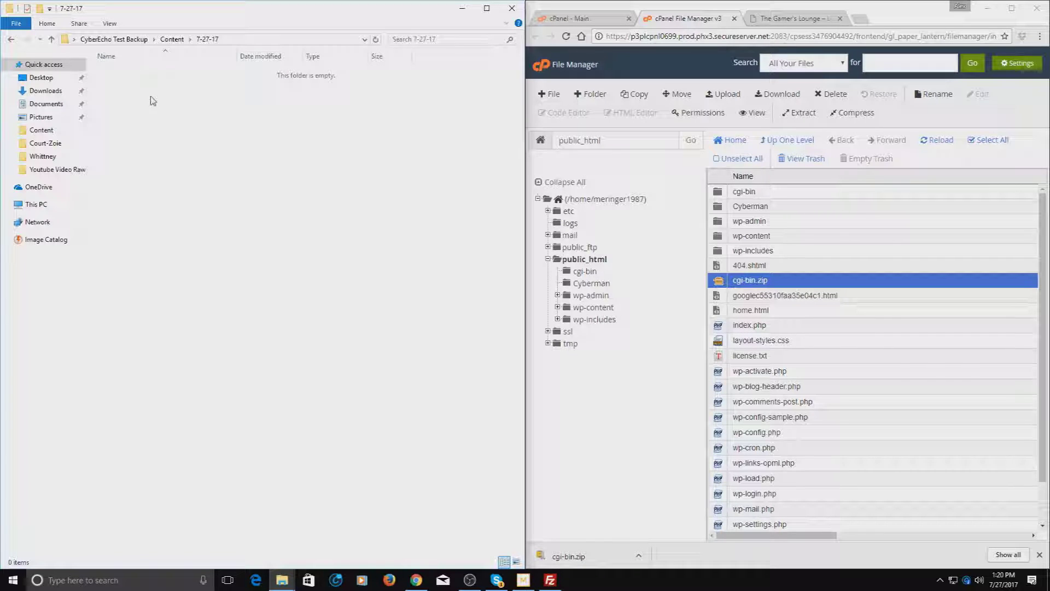
{"action": "left_click_drag", "start_coordinate": [569, 557], "coordinate": [187, 152]}
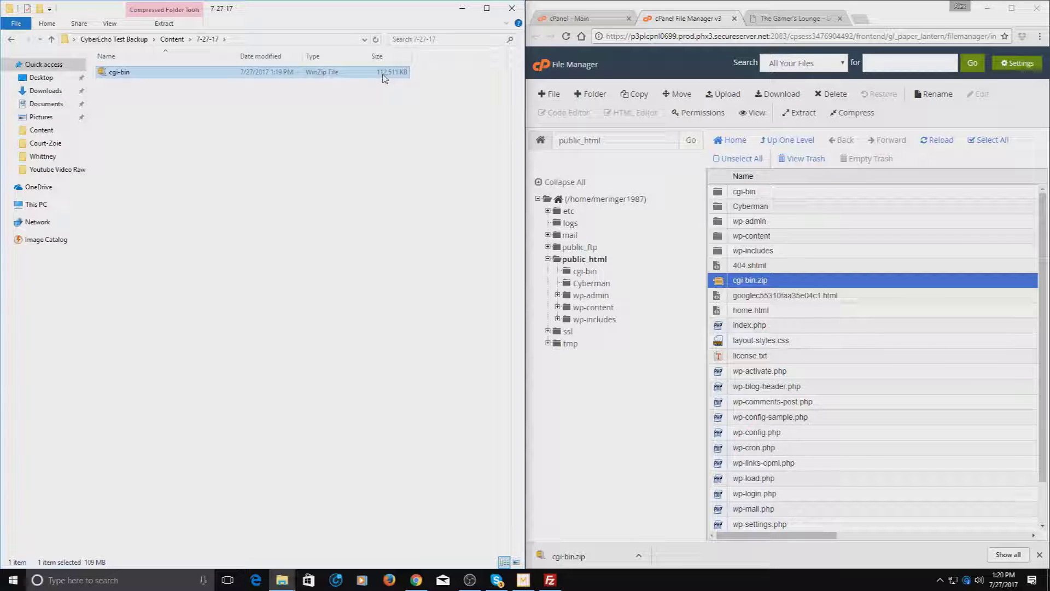
{"action": "left_click", "coordinate": [16, 47]}
{"action": "left_click", "coordinate": [17, 47]}
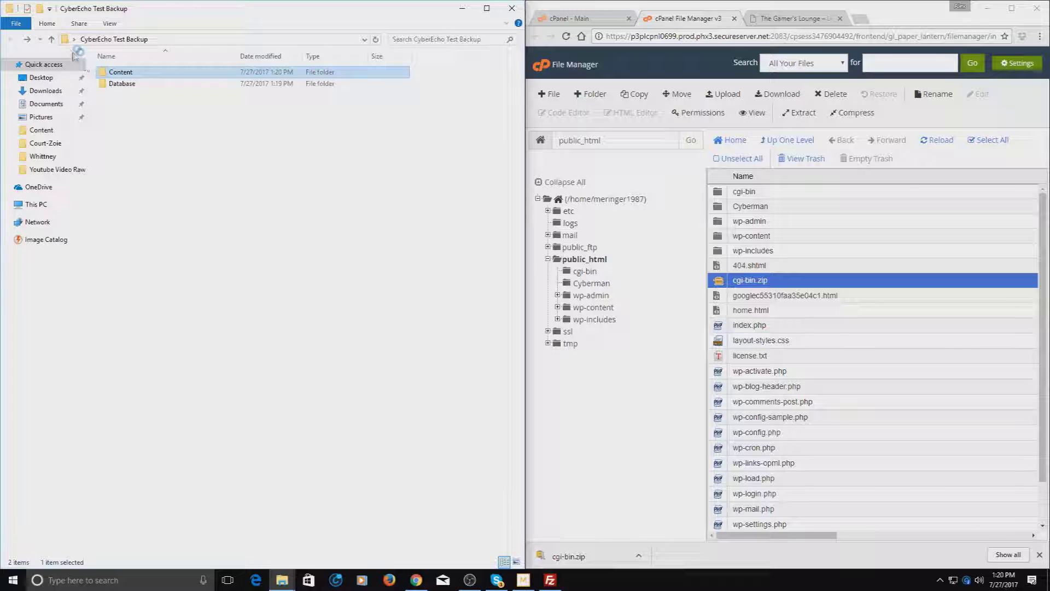
{"action": "left_click", "coordinate": [512, 8]}
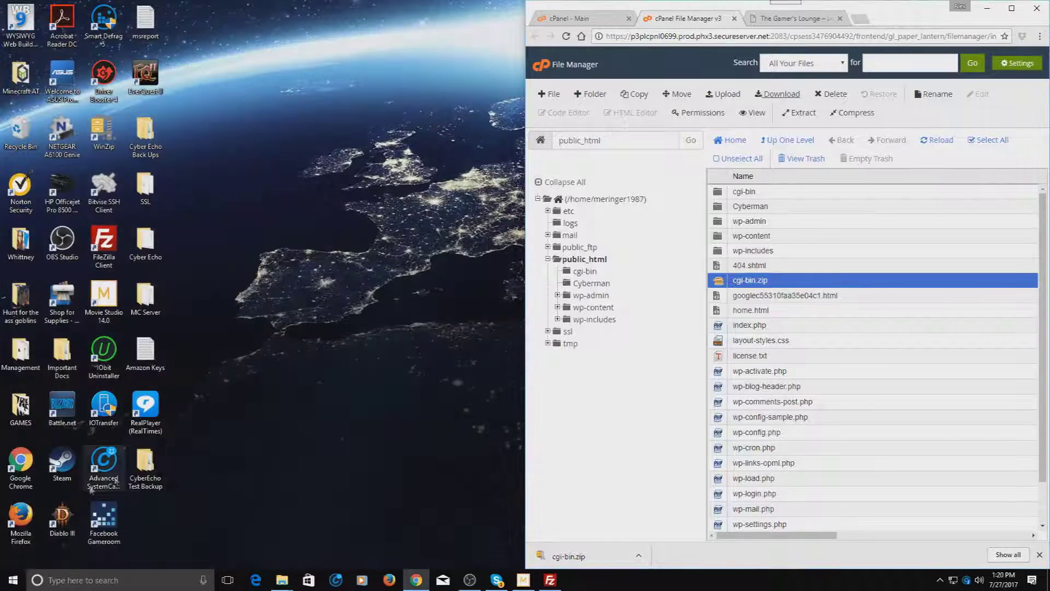
- Reopen CyberEcho Test Backup from the desktop and check what the Content folder and its 7-27-17 subfolder contain
{"action": "double_click", "coordinate": [139, 469]}
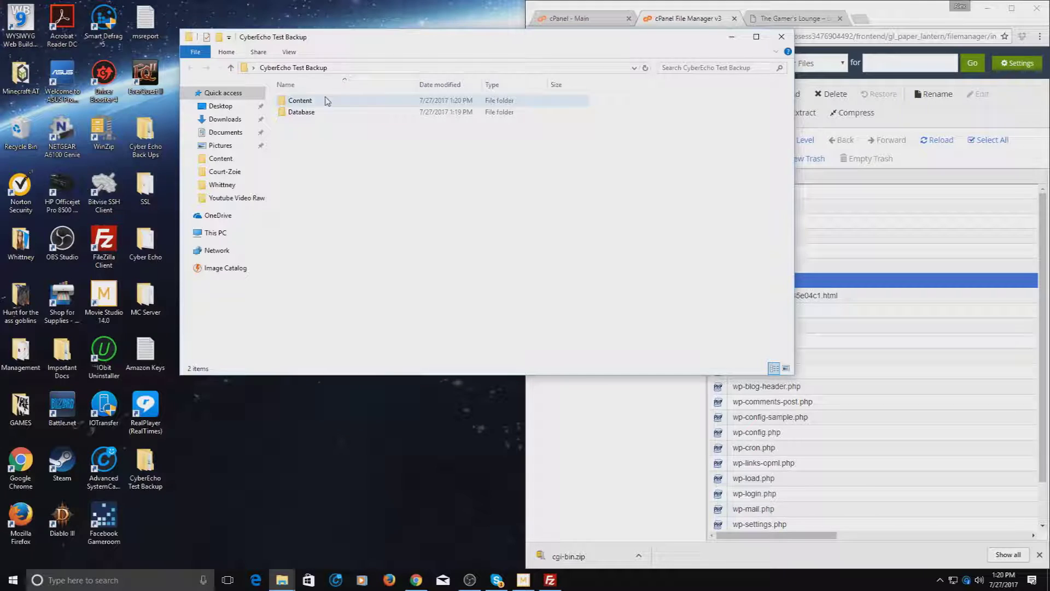
{"action": "left_click", "coordinate": [317, 104]}
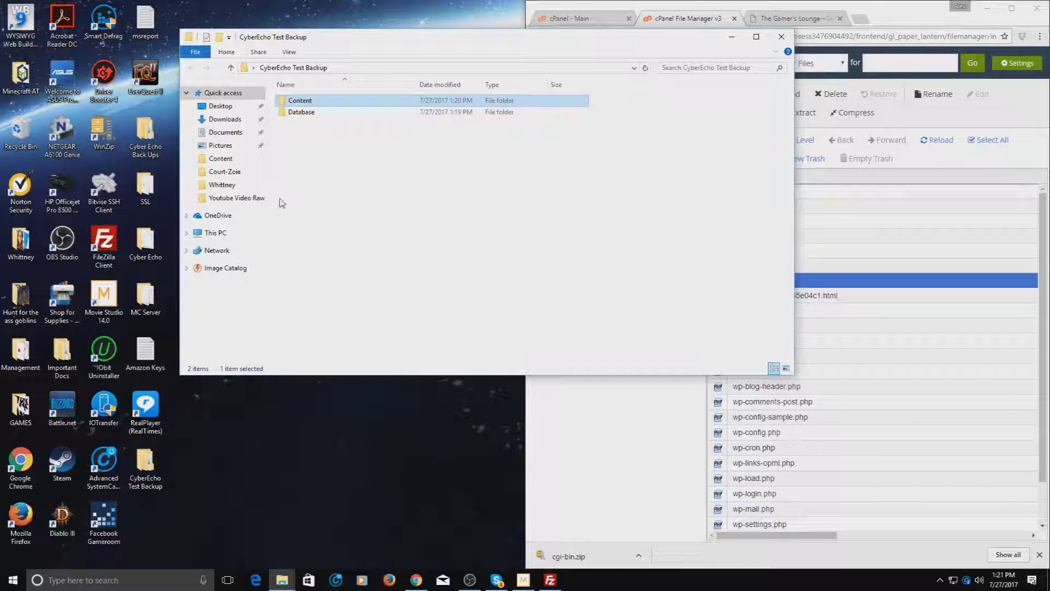
{"action": "double_click", "coordinate": [334, 103]}
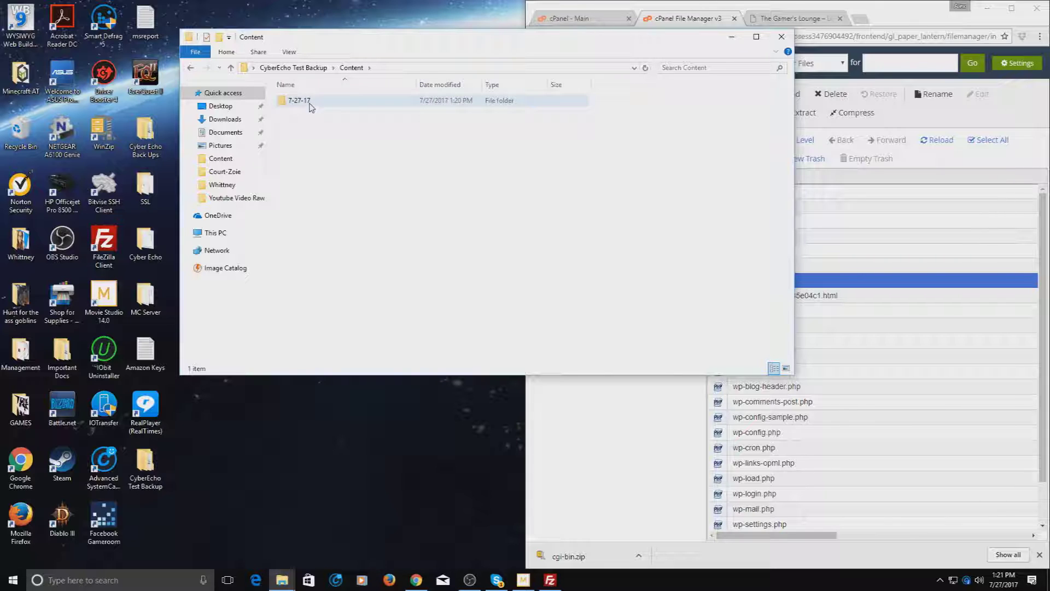
{"action": "left_click", "coordinate": [190, 68]}
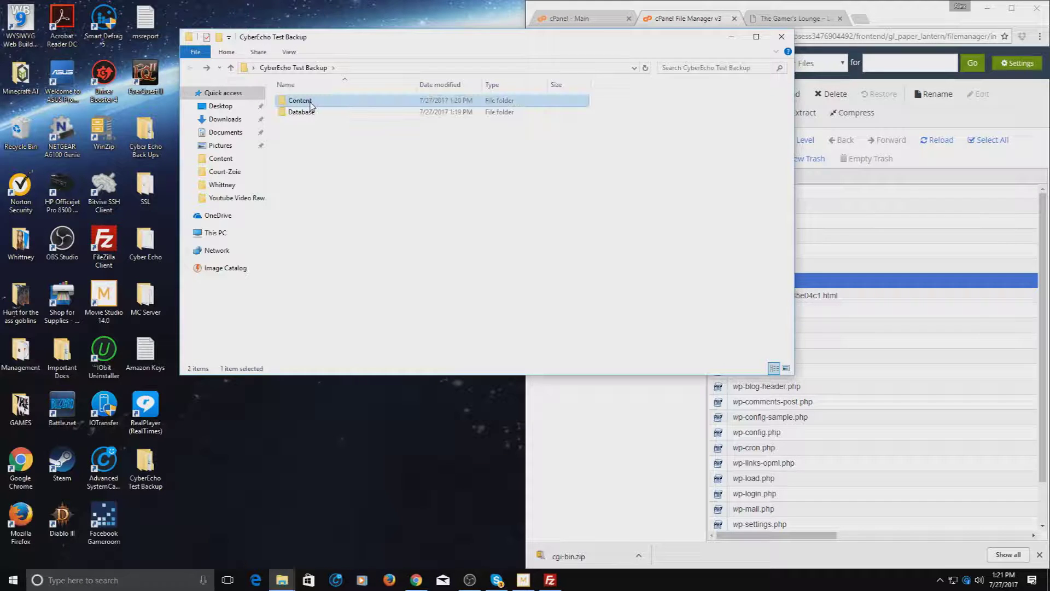
{"action": "double_click", "coordinate": [310, 101]}
{"action": "double_click", "coordinate": [300, 100]}
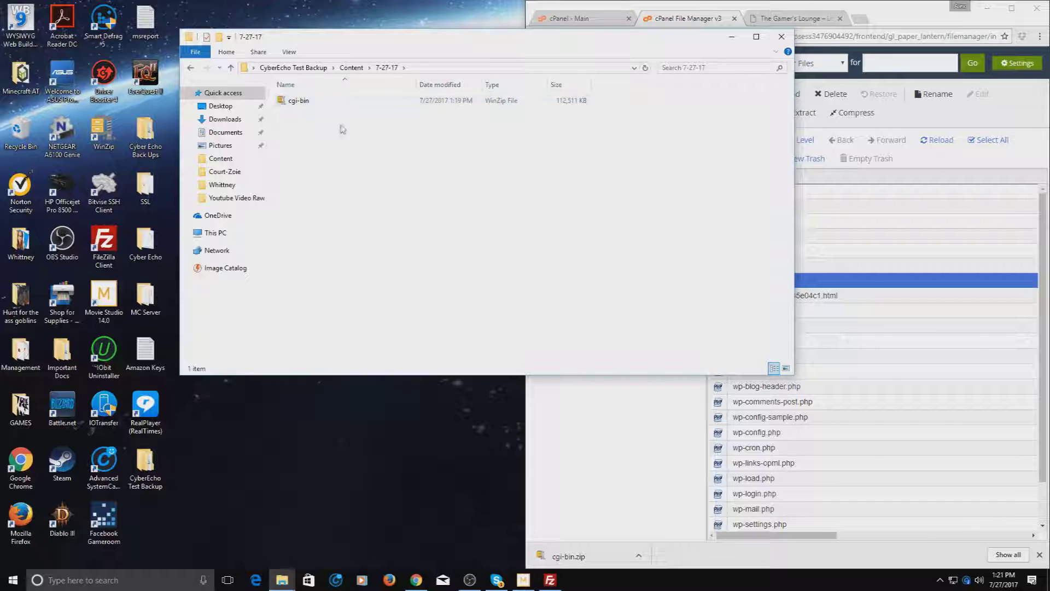
{"action": "left_click", "coordinate": [191, 68]}
{"action": "left_click", "coordinate": [193, 69]}
- Create a subfolder named 7-27-17 inside the Database folder and open it
{"action": "double_click", "coordinate": [301, 113]}
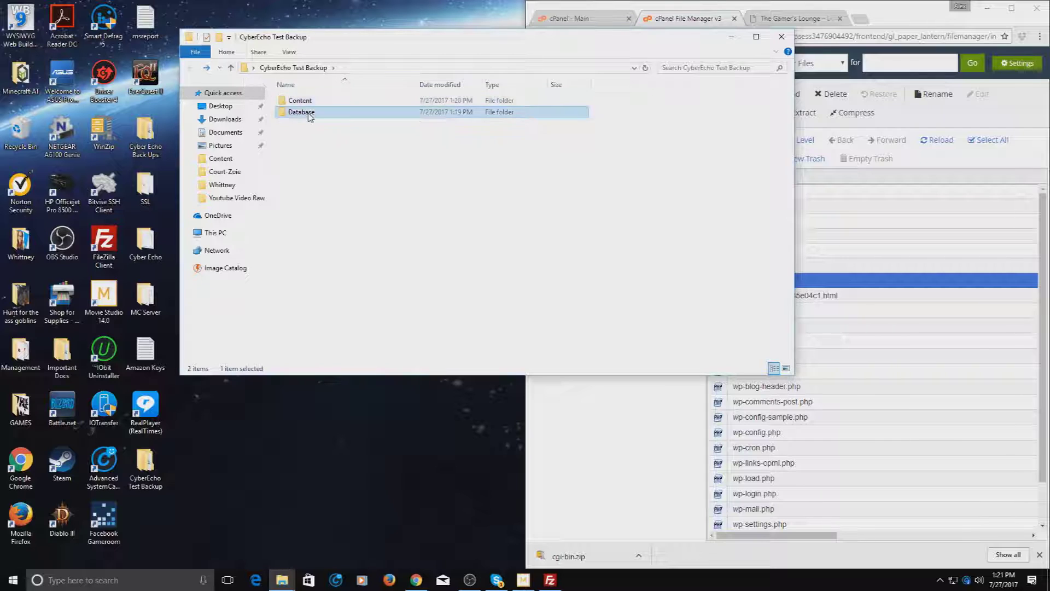
{"action": "right_click", "coordinate": [306, 119]}
{"action": "mouse_move", "coordinate": [334, 139]}
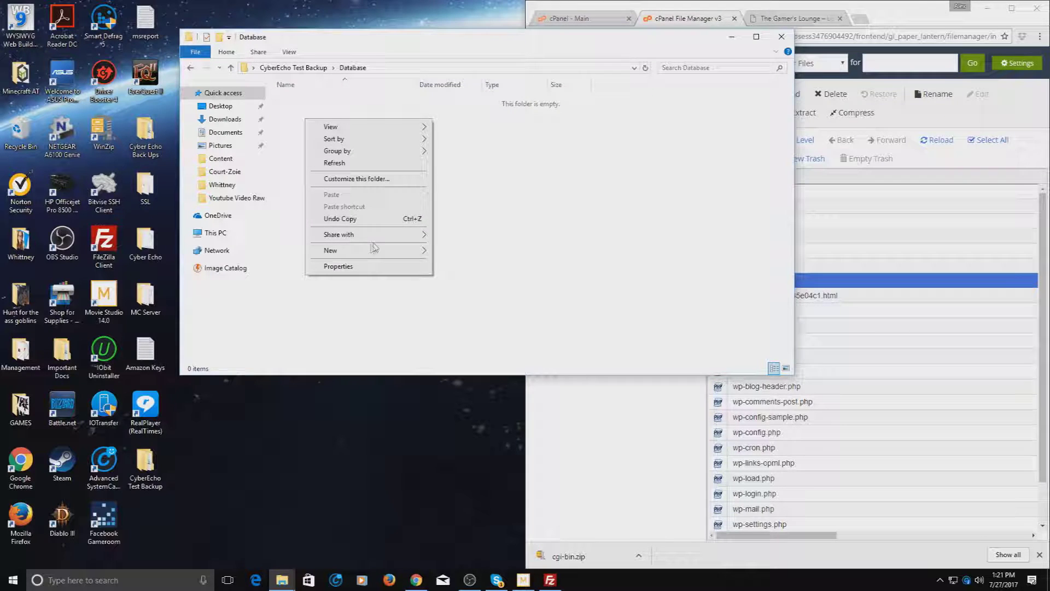
{"action": "mouse_move", "coordinate": [339, 250]}
{"action": "left_click", "coordinate": [454, 252]}
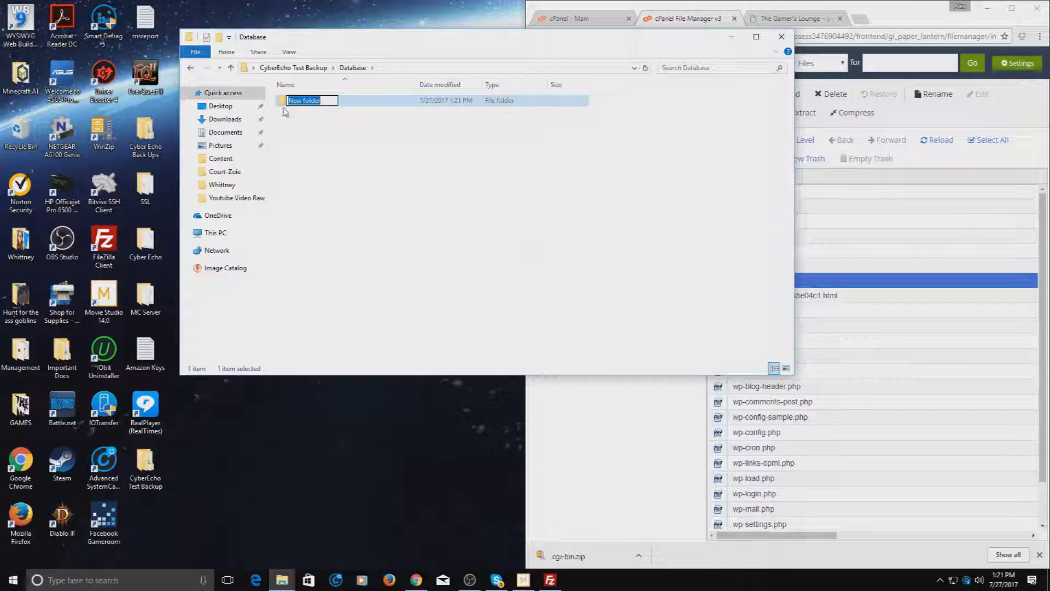
{"action": "type", "text": "7"}
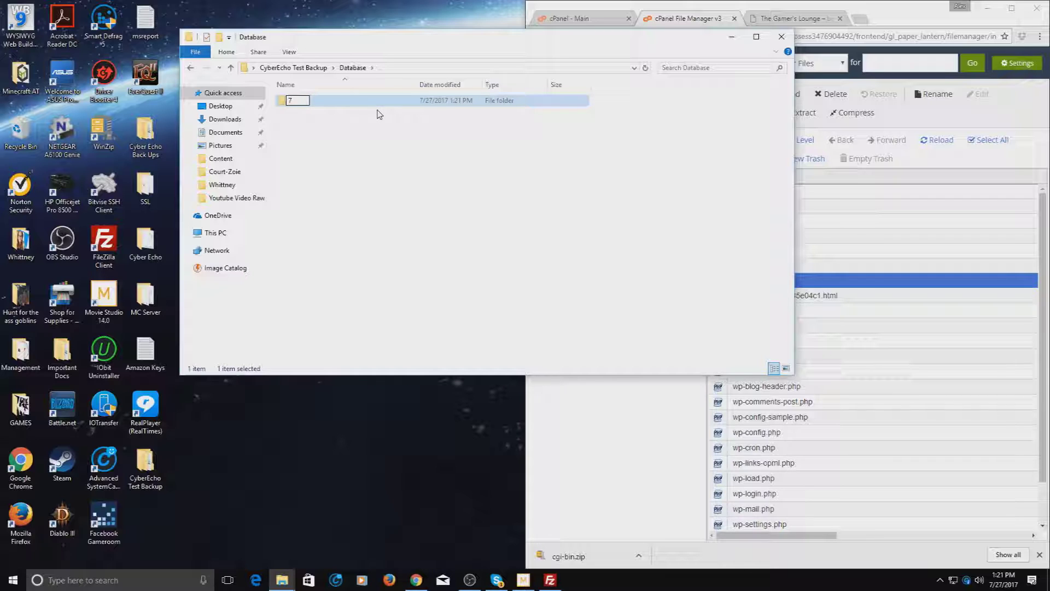
{"action": "type", "text": "-27-17"}
{"action": "key", "text": "Return"}
{"action": "double_click", "coordinate": [283, 102]}
- Move the folder window aside, widening the browser over it, and close the cPanel File Manager page
{"action": "left_click_drag", "start_coordinate": [525, 37], "coordinate": [348, 70]}
{"action": "left_click", "coordinate": [676, 440]}
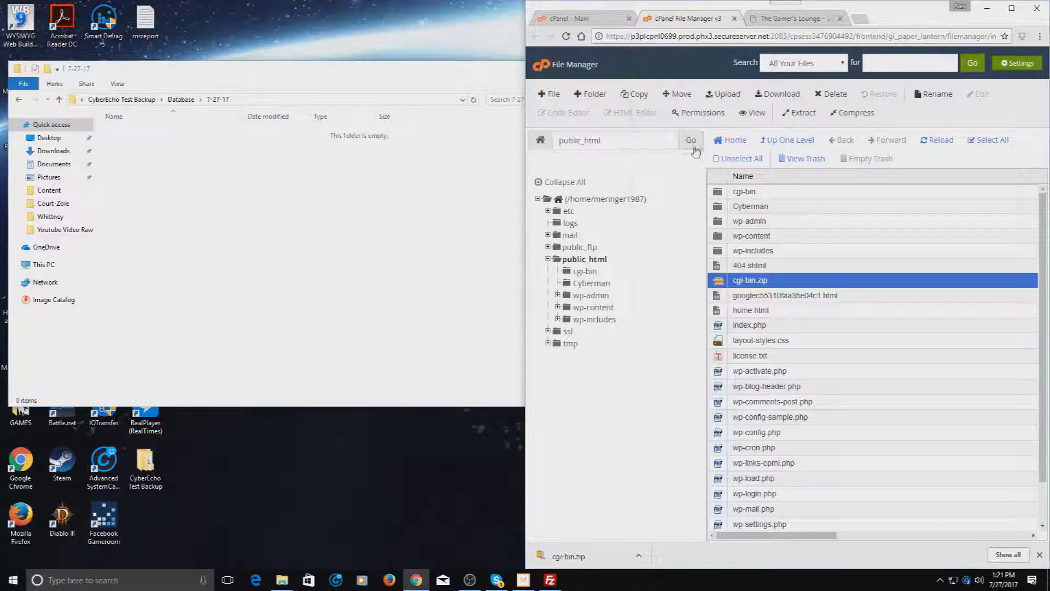
{"action": "left_click_drag", "start_coordinate": [524, 110], "coordinate": [133, 88]}
{"action": "left_click", "coordinate": [342, 18]}
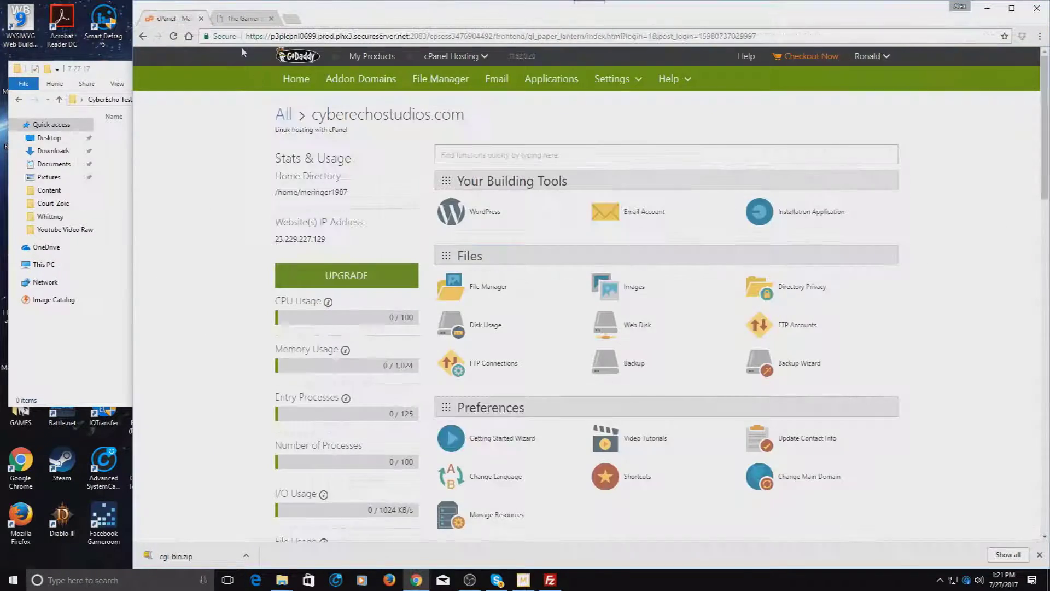
- Open phpMyAdmin from cPanel's Databases section and expand the i3823304_wp1 database to show its tables
{"action": "scroll", "coordinate": [552, 284], "scroll_direction": "down", "scroll_amount": 4}
{"action": "scroll", "coordinate": [552, 284], "scroll_direction": "down", "scroll_amount": 4}
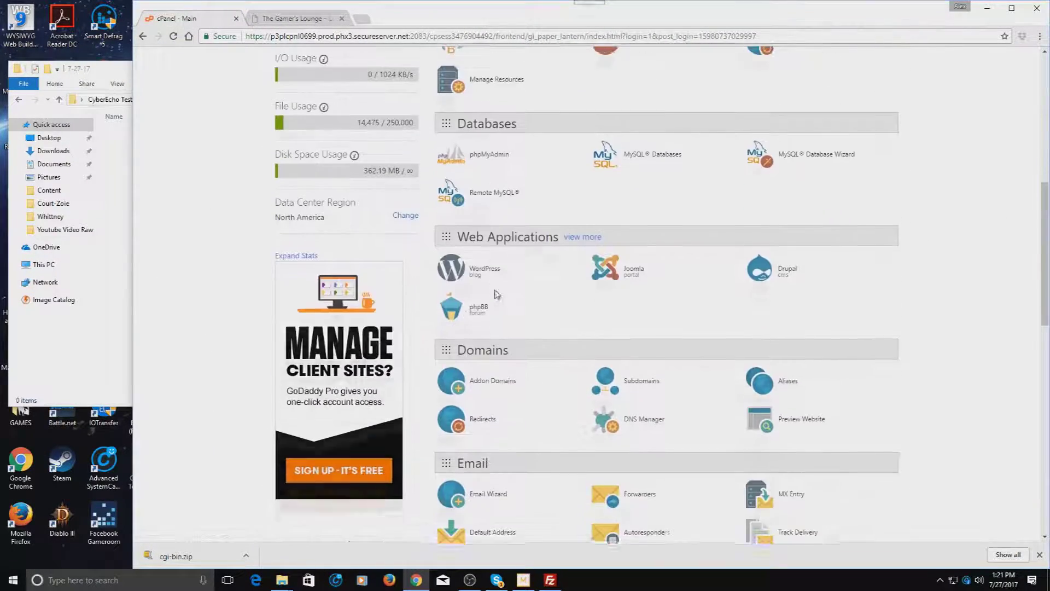
{"action": "scroll", "coordinate": [524, 249], "scroll_direction": "up", "scroll_amount": 1}
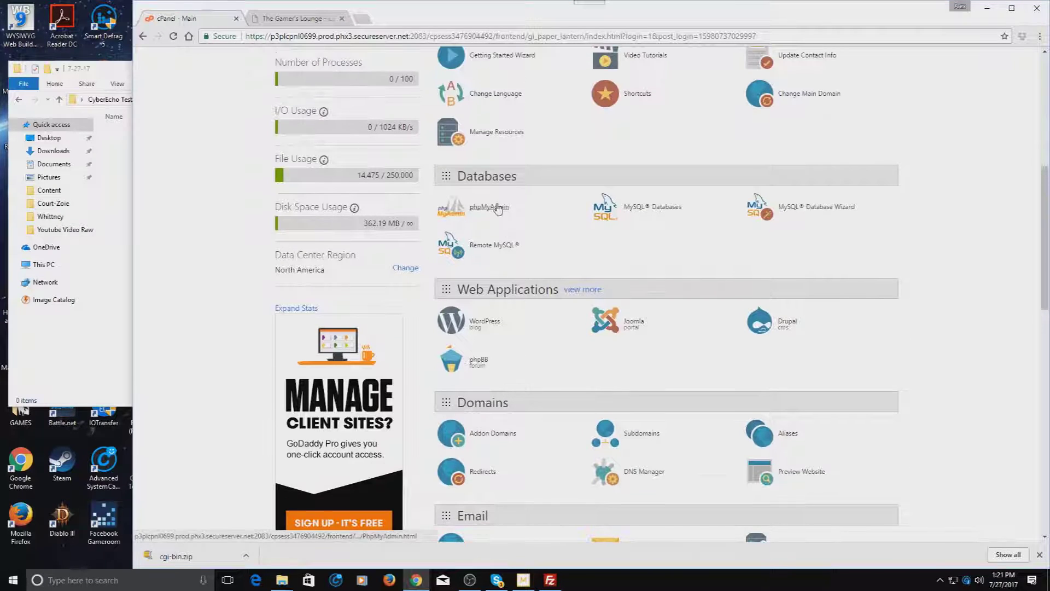
{"action": "left_click", "coordinate": [489, 207]}
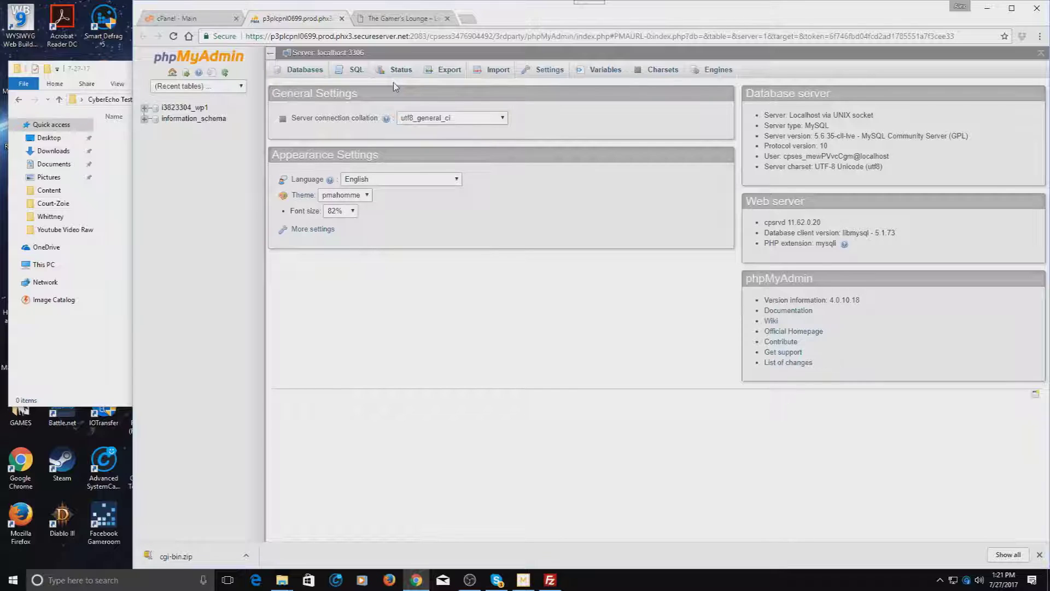
{"action": "left_click", "coordinate": [144, 108]}
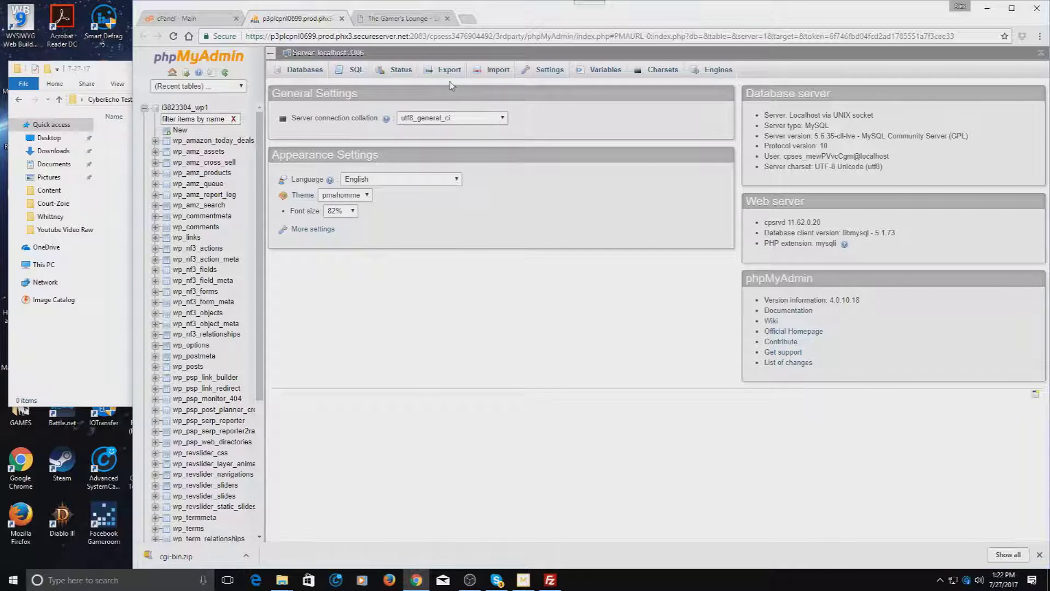
{"action": "left_click", "coordinate": [459, 122]}
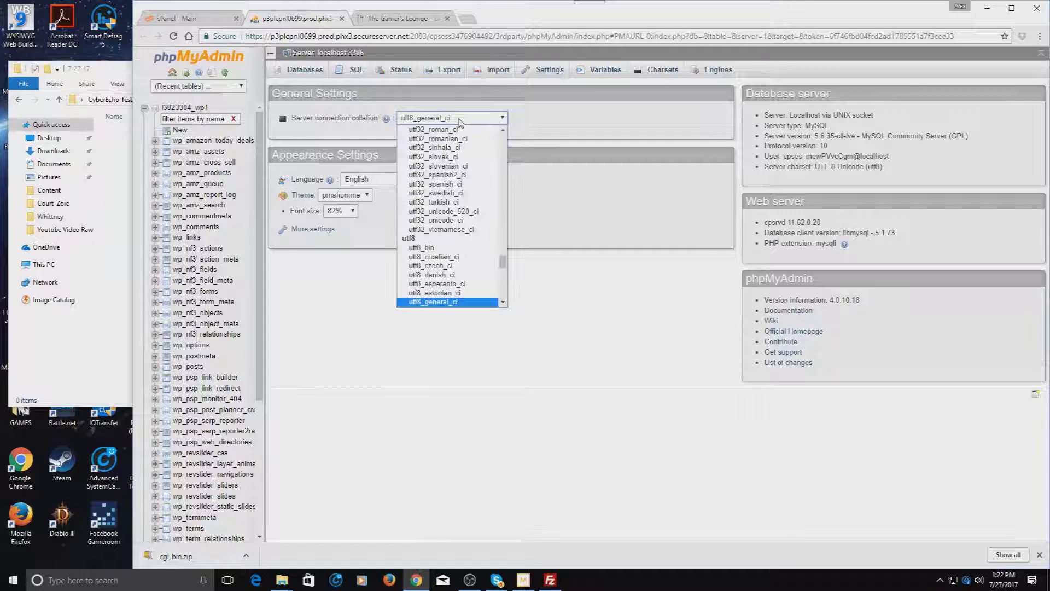
{"action": "left_click", "coordinate": [462, 121]}
{"action": "left_click", "coordinate": [464, 121]}
{"action": "left_click", "coordinate": [464, 122]}
{"action": "scroll", "coordinate": [194, 158], "scroll_direction": "down", "scroll_amount": 4}
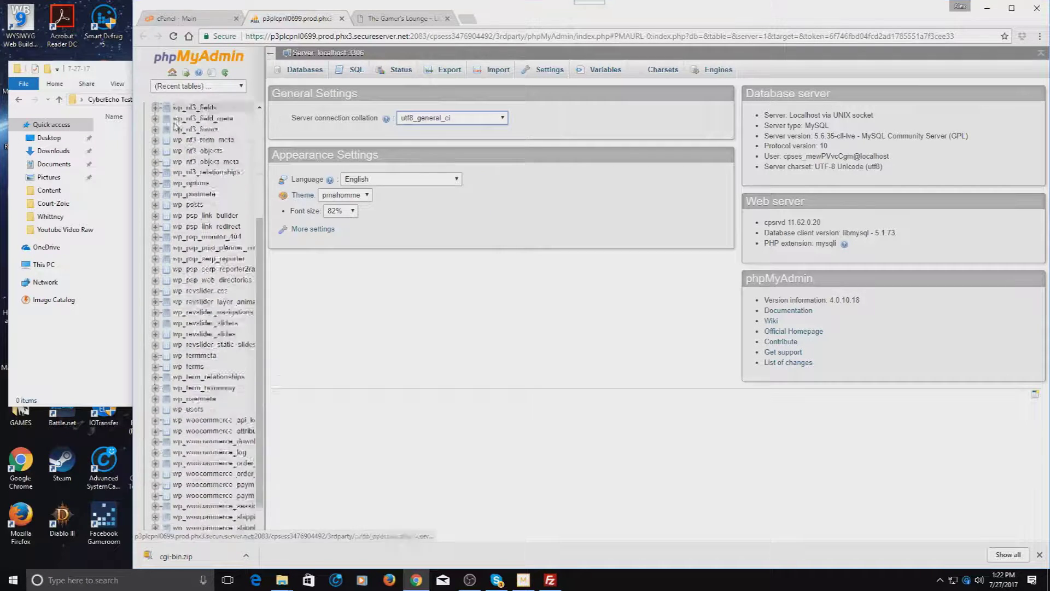
{"action": "scroll", "coordinate": [196, 162], "scroll_direction": "up", "scroll_amount": 5}
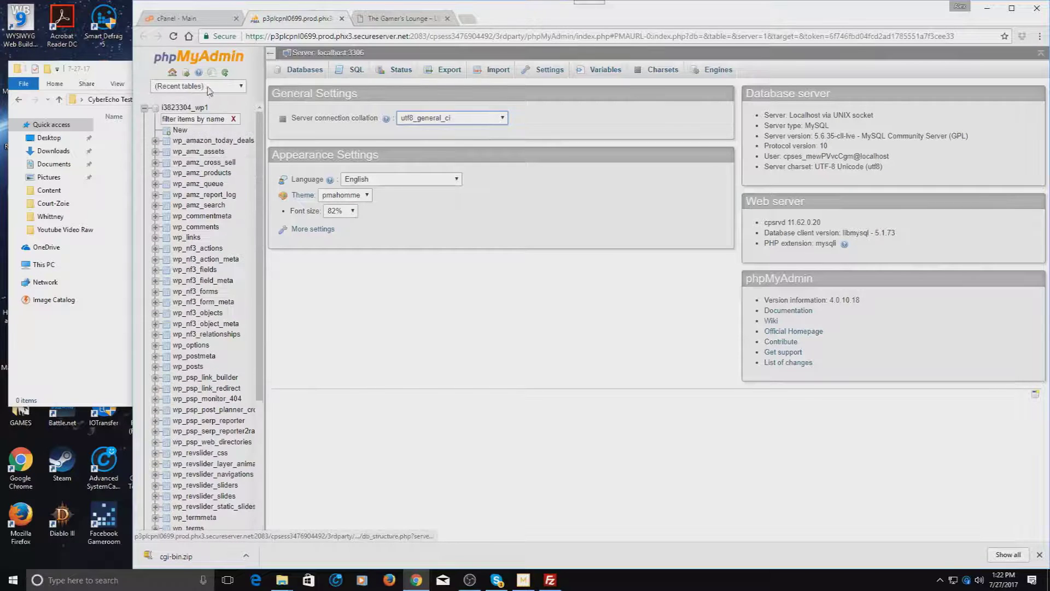
- Open the i3823304_wp1 database and export all its tables with the Quick method in SQL format
{"action": "left_click", "coordinate": [176, 108]}
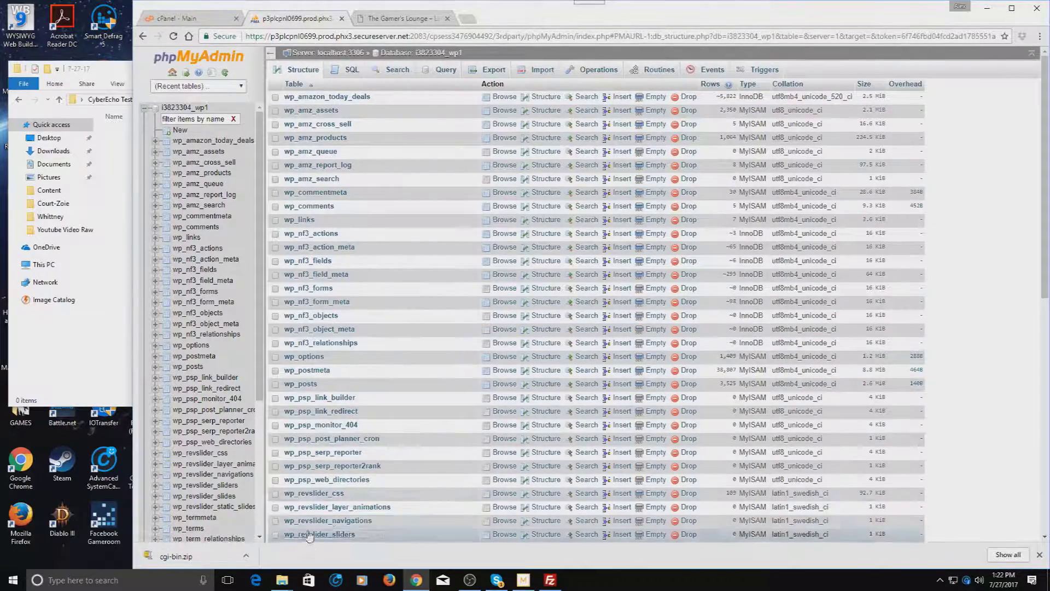
{"action": "scroll", "coordinate": [392, 324], "scroll_direction": "down", "scroll_amount": 5}
{"action": "scroll", "coordinate": [392, 324], "scroll_direction": "down", "scroll_amount": 3}
{"action": "scroll", "coordinate": [434, 306], "scroll_direction": "up", "scroll_amount": 12}
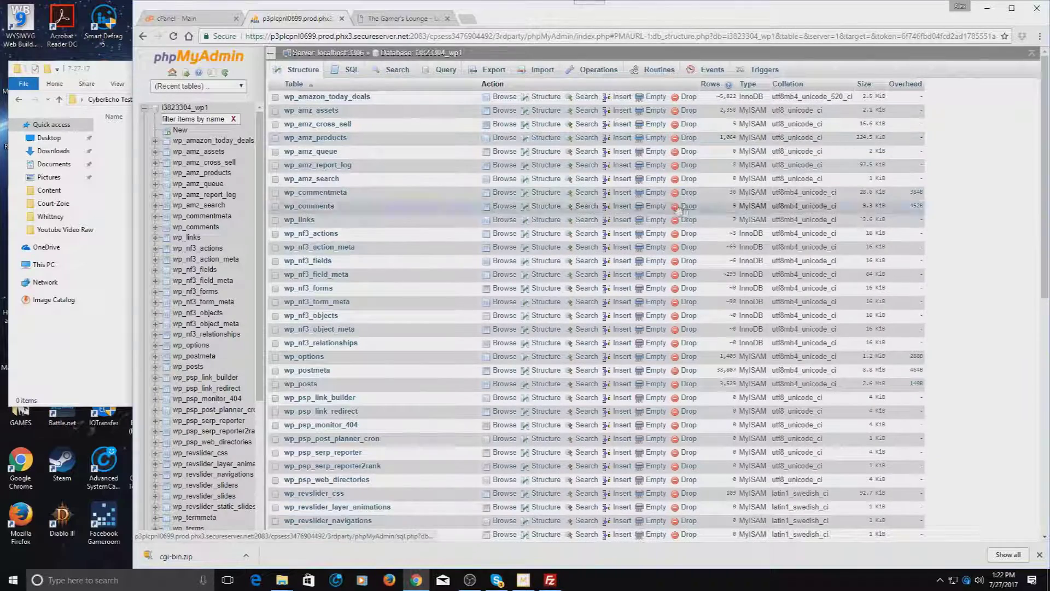
{"action": "left_click", "coordinate": [499, 70]}
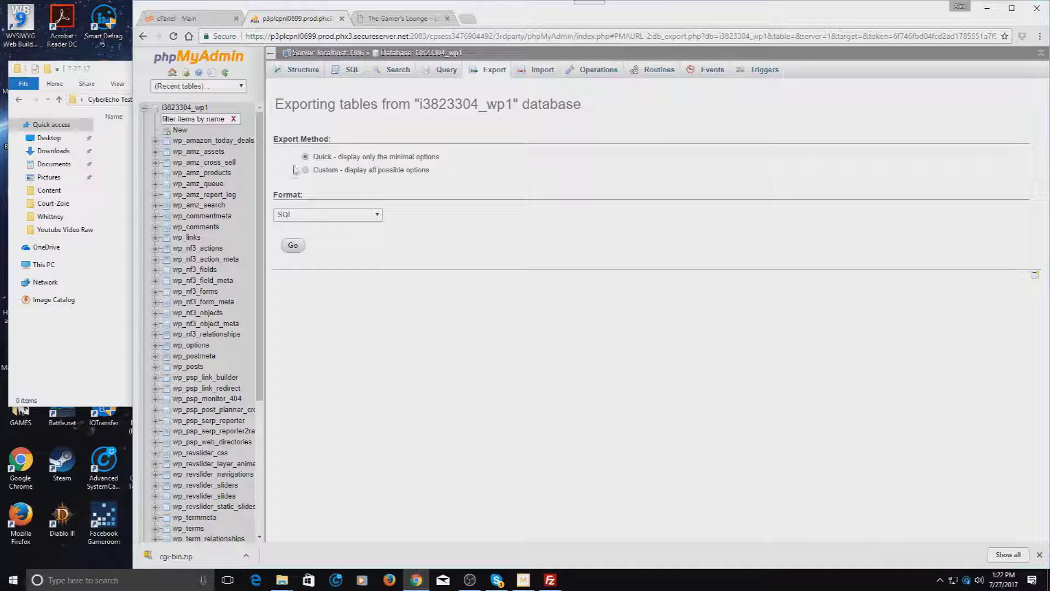
{"action": "left_click", "coordinate": [303, 247]}
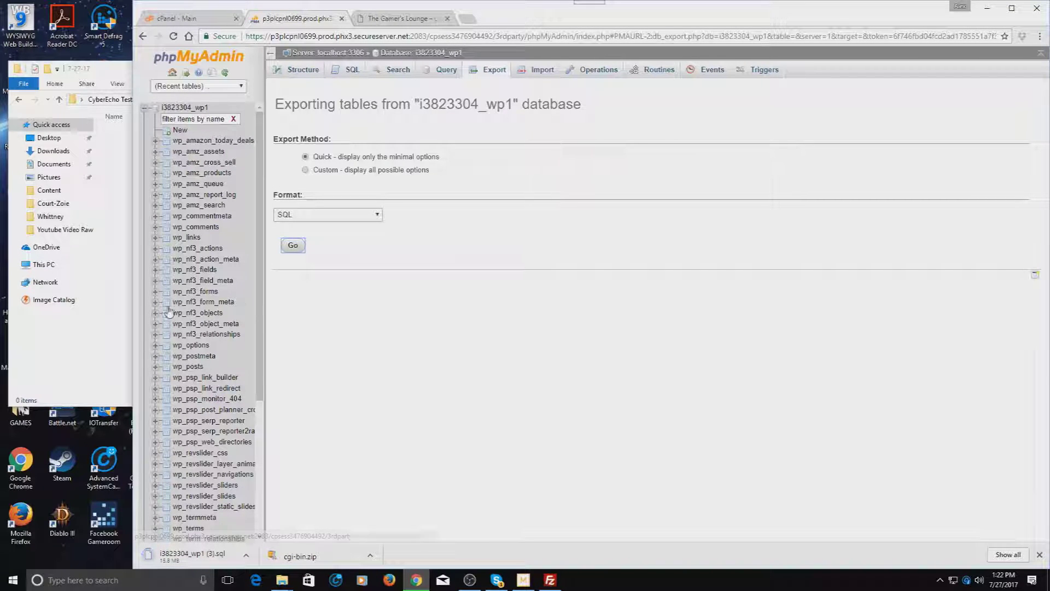
- Narrow the browser, put the exported SQL file into the Database folder's 7-27-17 subfolder, and close the folder window
{"action": "left_click_drag", "start_coordinate": [129, 294], "coordinate": [520, 339]}
{"action": "left_click_drag", "start_coordinate": [579, 556], "coordinate": [316, 270]}
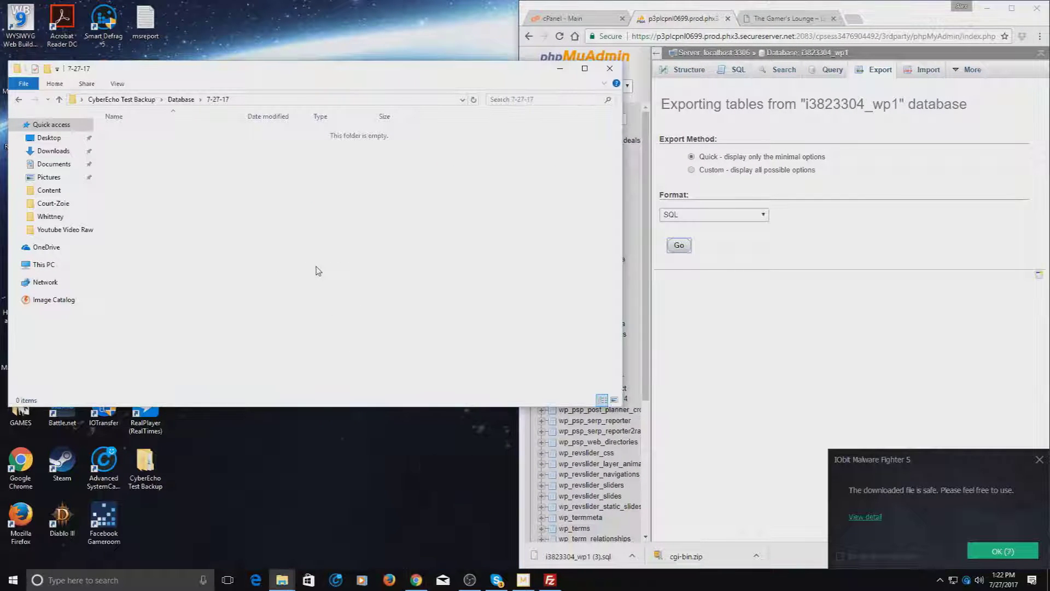
{"action": "left_click", "coordinate": [22, 99]}
{"action": "left_click", "coordinate": [22, 99]}
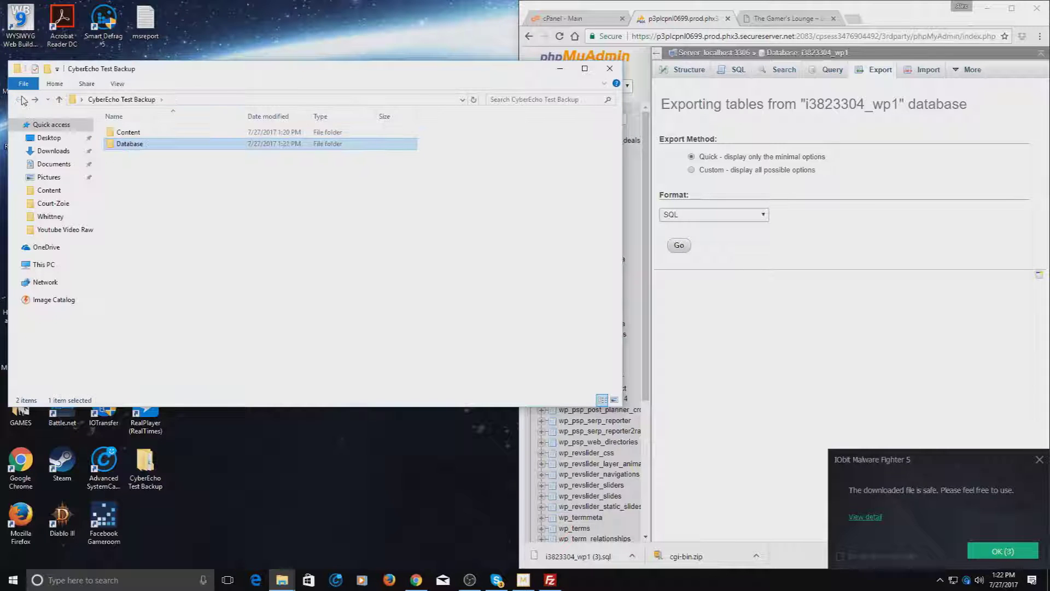
{"action": "left_click", "coordinate": [609, 69]}
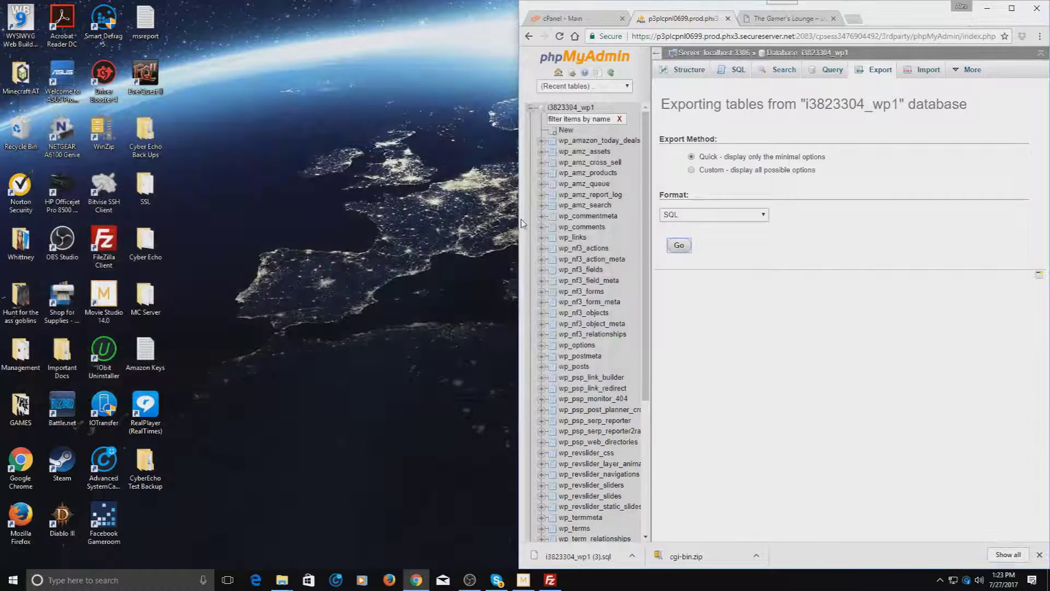
- Widen the browser again and open cPanel's File Manager at the web root, public_html
{"action": "left_click_drag", "start_coordinate": [516, 219], "coordinate": [195, 219]}
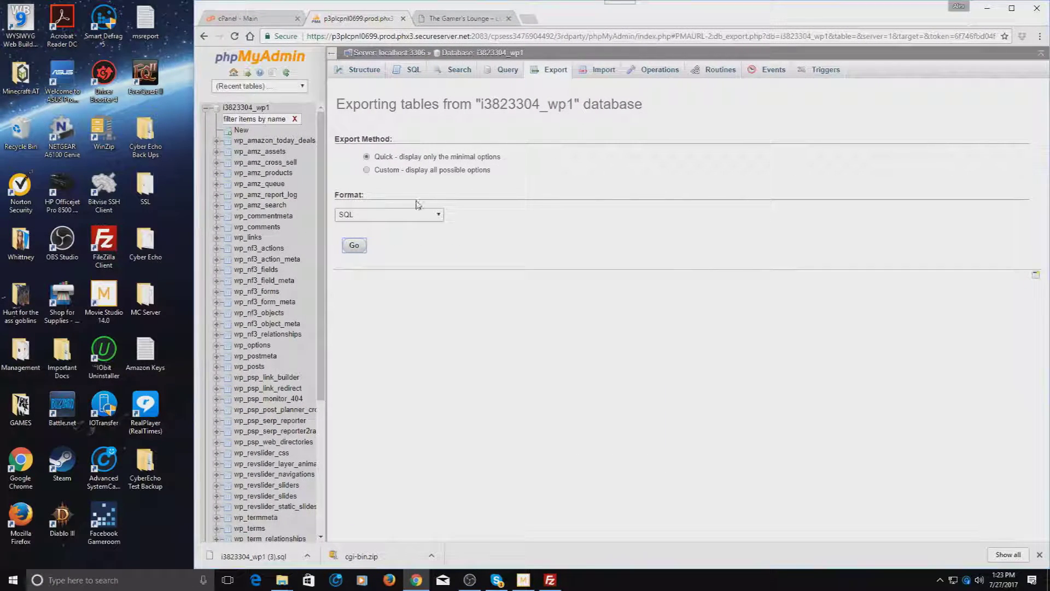
{"action": "left_click", "coordinate": [266, 20]}
{"action": "scroll", "coordinate": [600, 110], "scroll_direction": "up", "scroll_amount": 4}
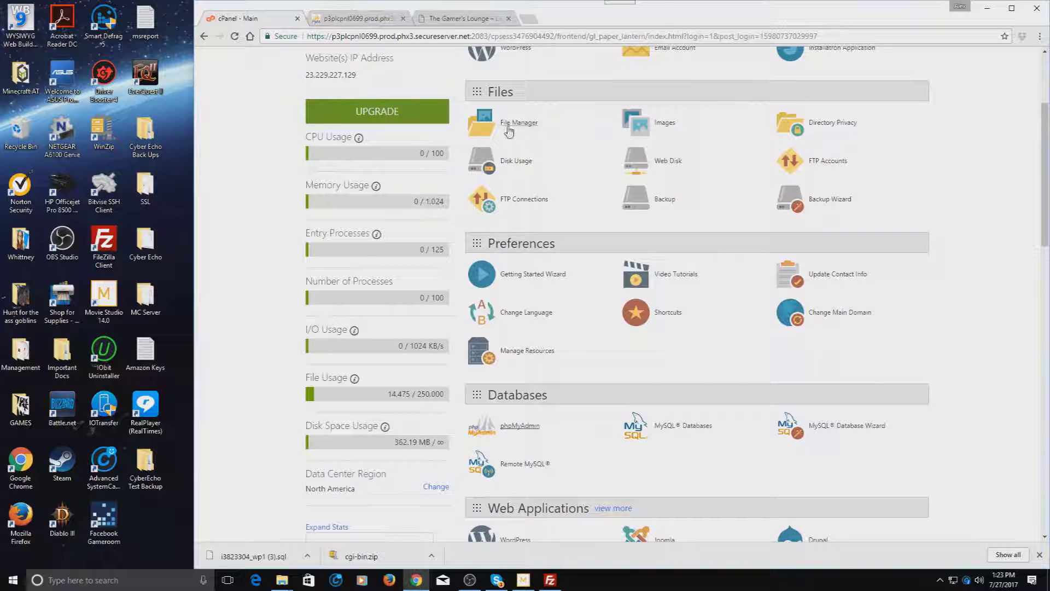
{"action": "left_click", "coordinate": [510, 125]}
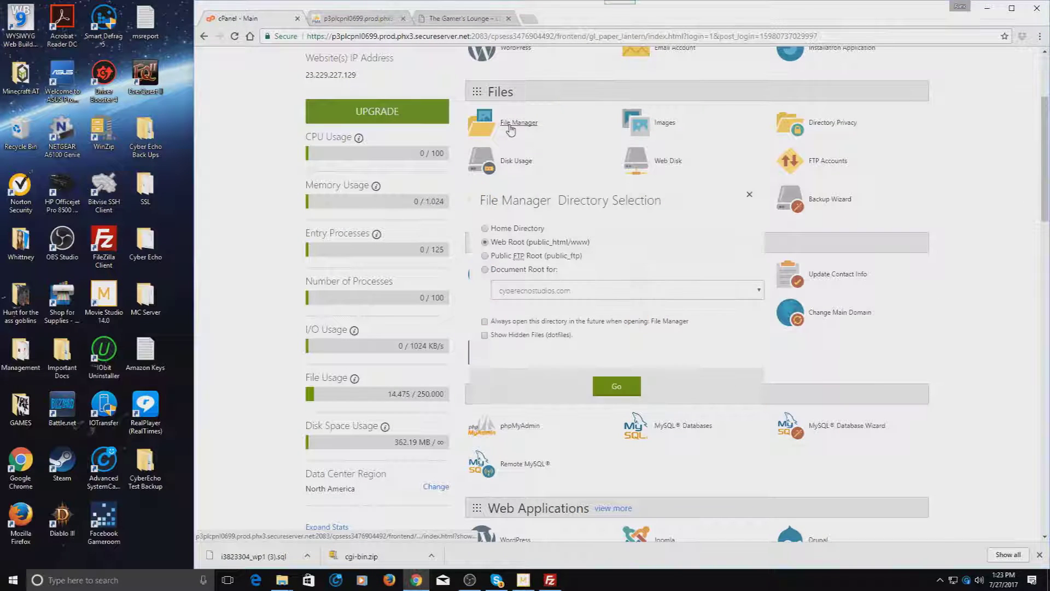
{"action": "left_click", "coordinate": [616, 384]}
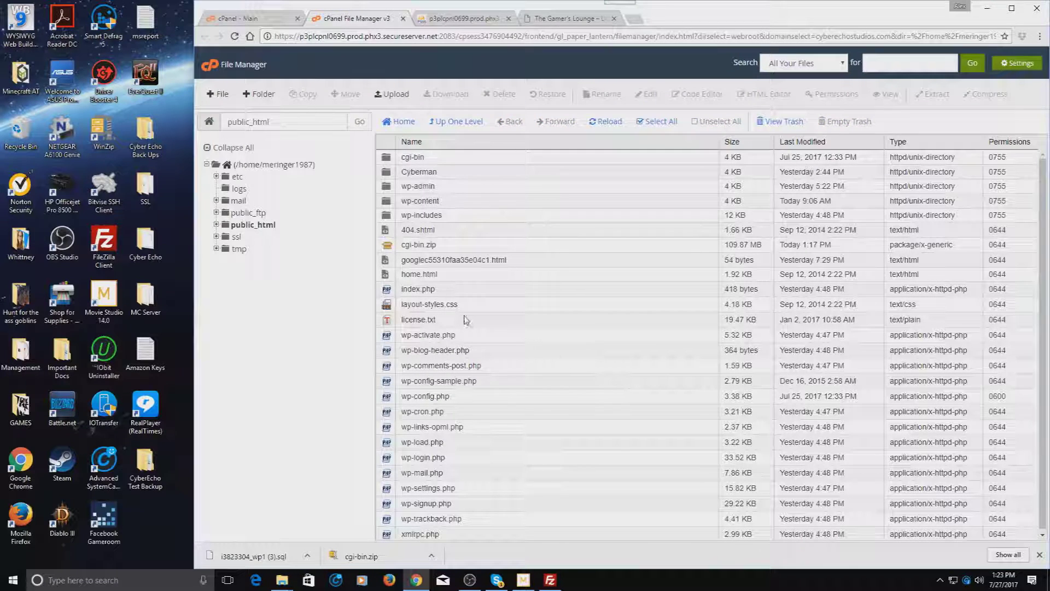
- Permanently delete cgi-bin.zip from public_html, skipping the trash
{"action": "left_click", "coordinate": [394, 246]}
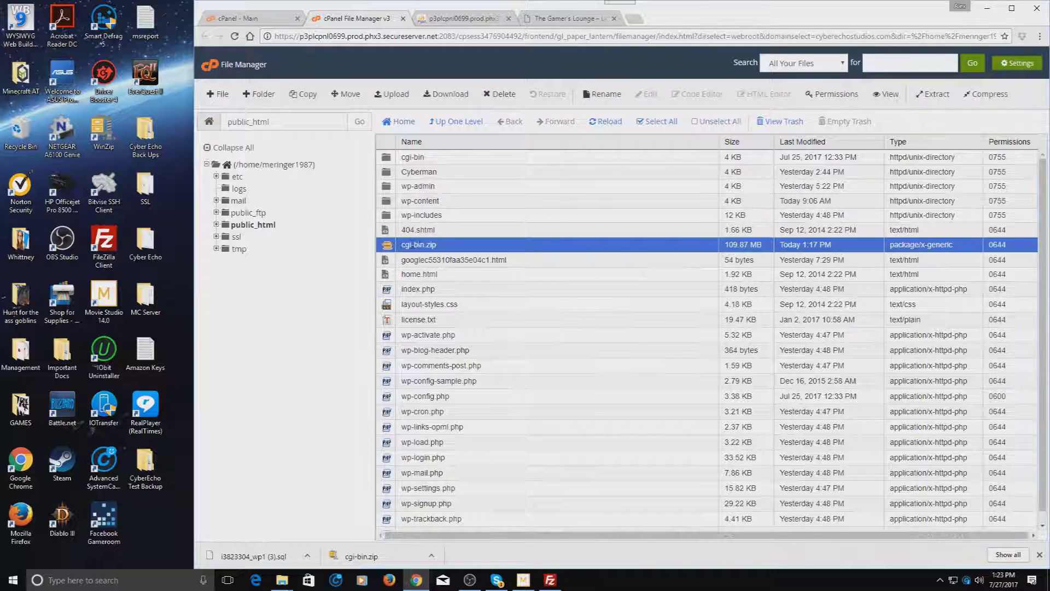
{"action": "right_click", "coordinate": [392, 247]}
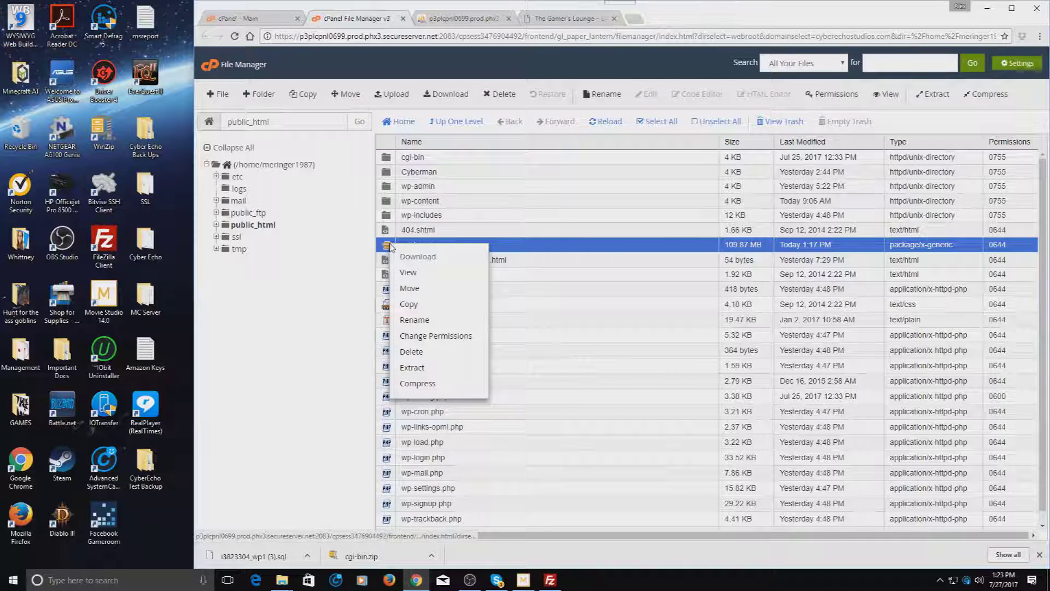
{"action": "left_click", "coordinate": [430, 352]}
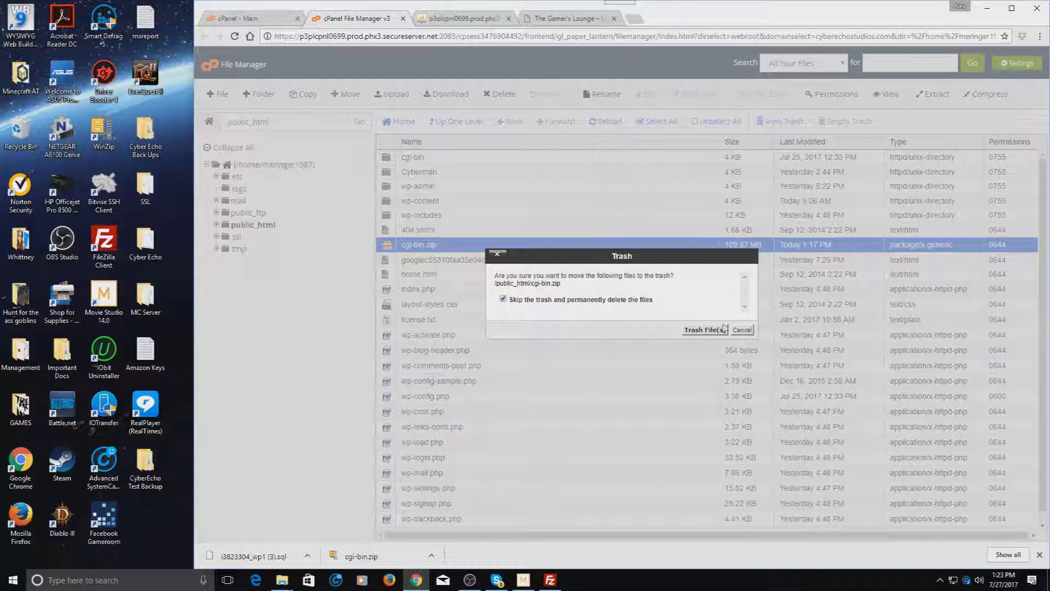
{"action": "left_click", "coordinate": [705, 330]}
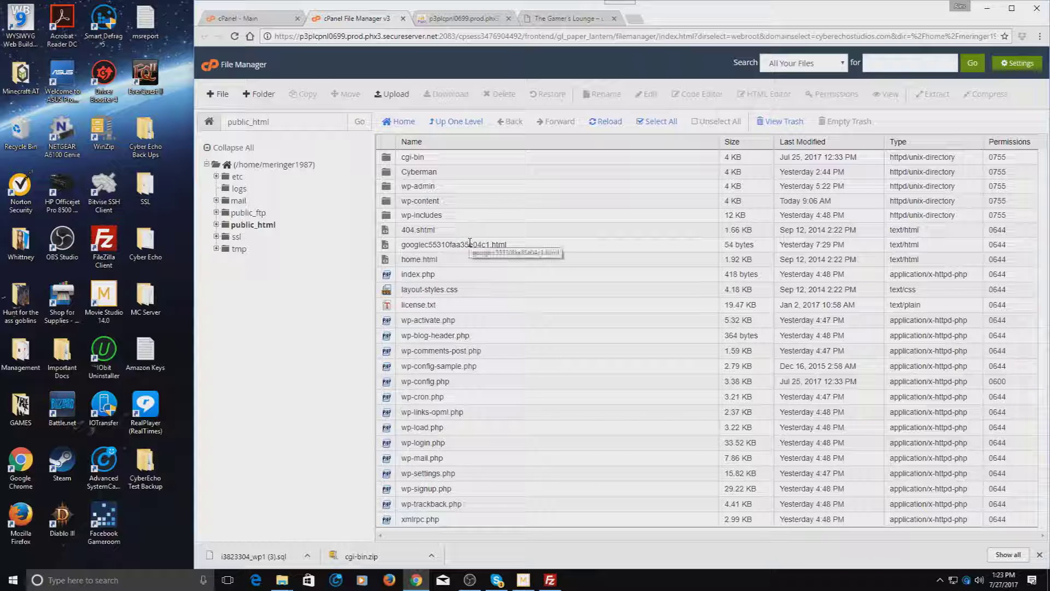
- Reload the cyberechostudios.com shop page and check that the site still loads
{"action": "left_click", "coordinate": [569, 20]}
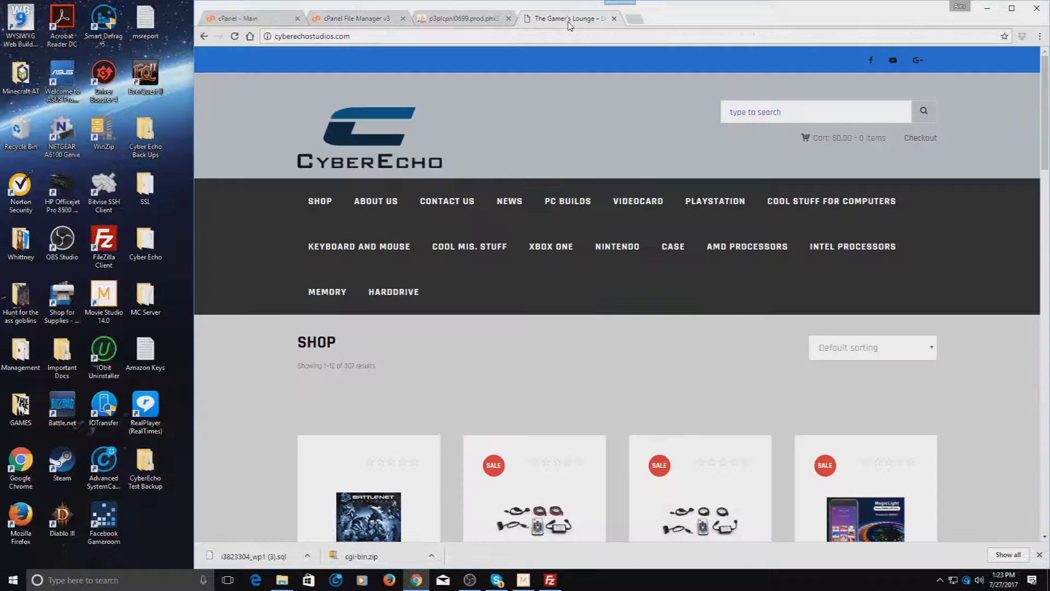
{"action": "scroll", "coordinate": [516, 124], "scroll_direction": "down", "scroll_amount": 2}
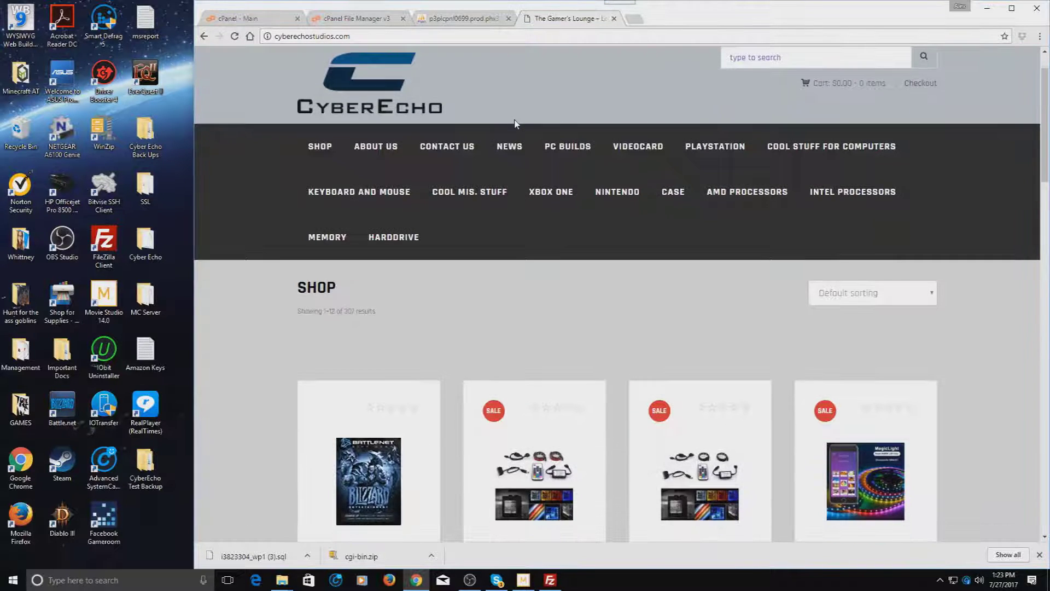
{"action": "scroll", "coordinate": [522, 132], "scroll_direction": "up", "scroll_amount": 1}
{"action": "scroll", "coordinate": [527, 137], "scroll_direction": "up", "scroll_amount": 1}
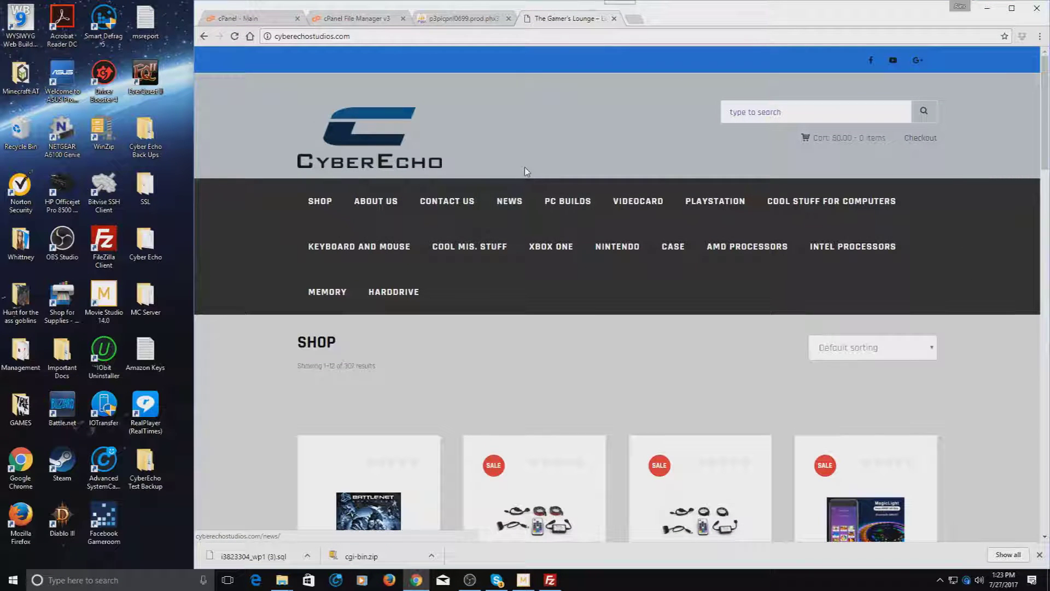
{"action": "key", "text": "F5"}
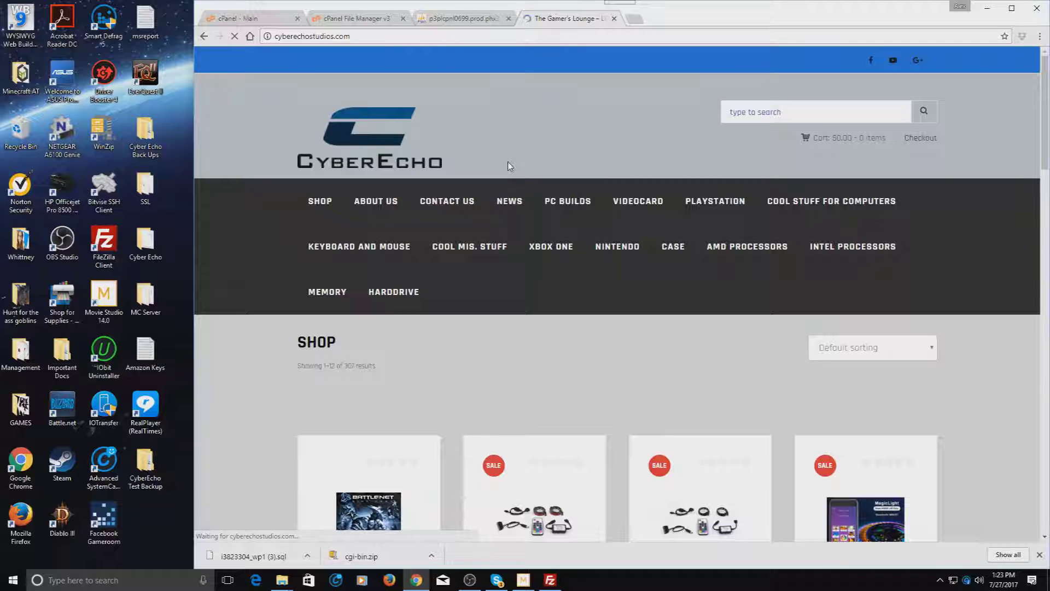
{"action": "scroll", "coordinate": [712, 244], "scroll_direction": "down", "scroll_amount": 3}
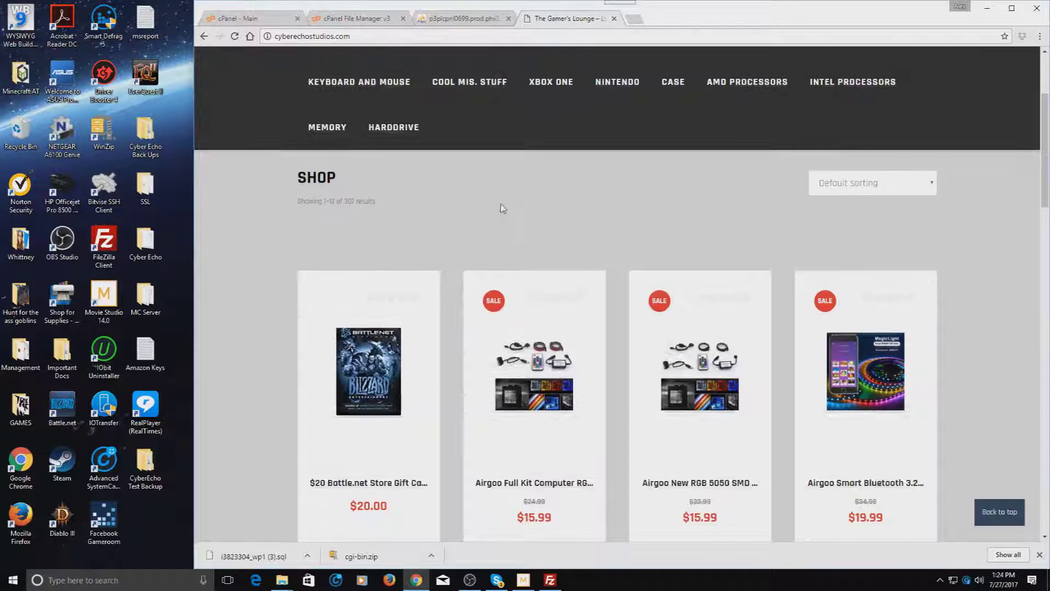
{"action": "scroll", "coordinate": [503, 219], "scroll_direction": "up", "scroll_amount": 3}
- Open the site's Cool Mis. Stuff category and look through its products
{"action": "left_click", "coordinate": [480, 246]}
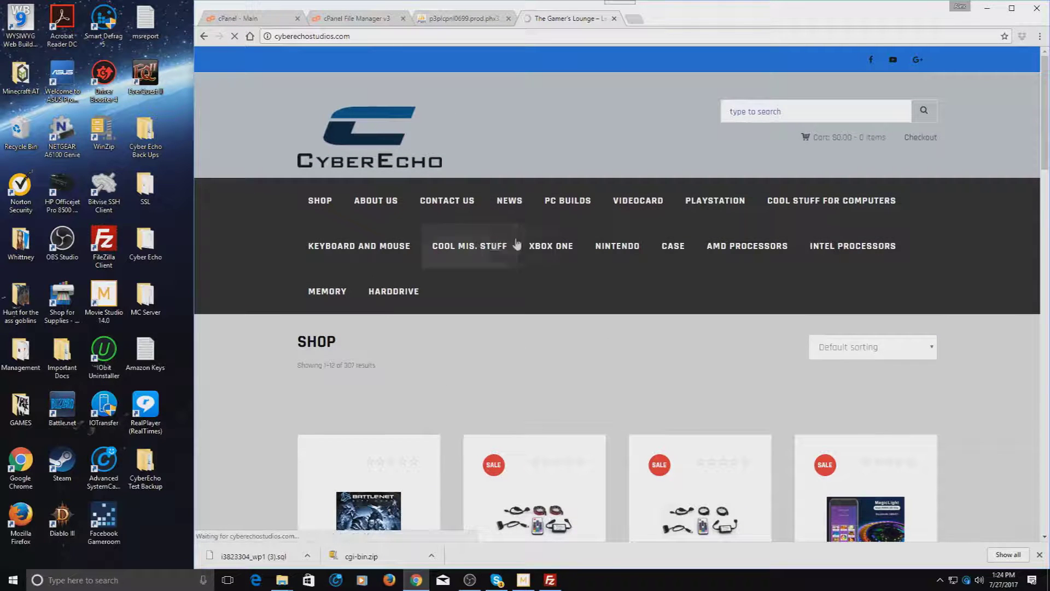
{"action": "scroll", "coordinate": [492, 219], "scroll_direction": "down", "scroll_amount": 1}
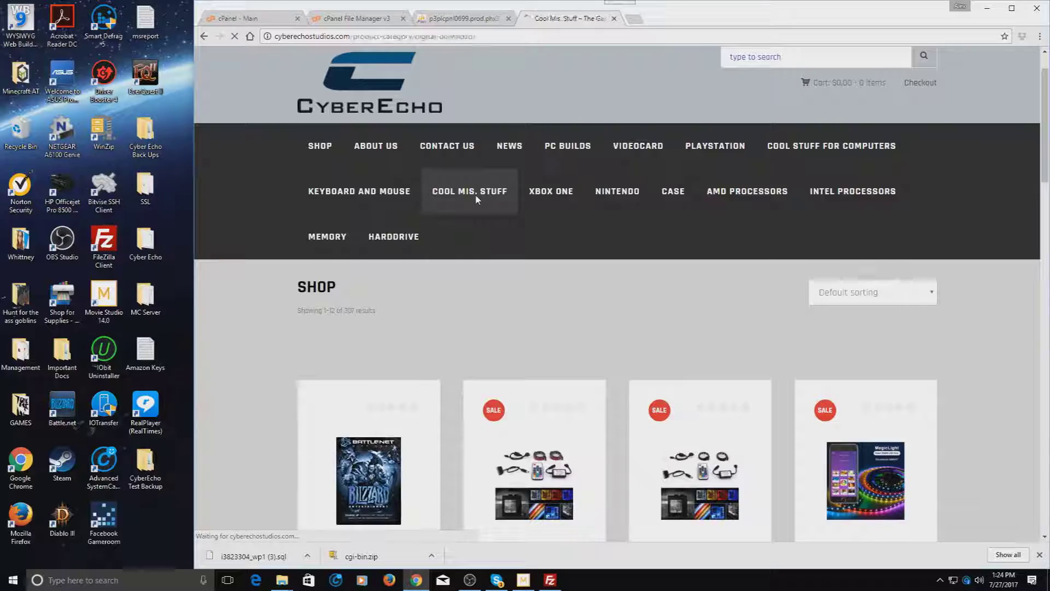
{"action": "scroll", "coordinate": [588, 258], "scroll_direction": "down", "scroll_amount": 6}
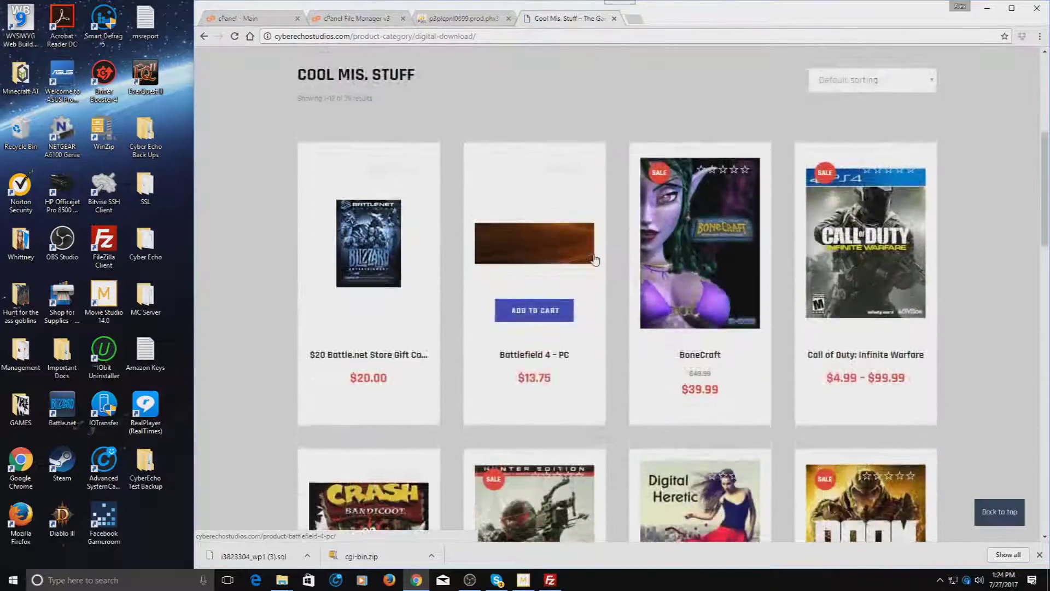
{"action": "scroll", "coordinate": [595, 260], "scroll_direction": "down", "scroll_amount": 7}
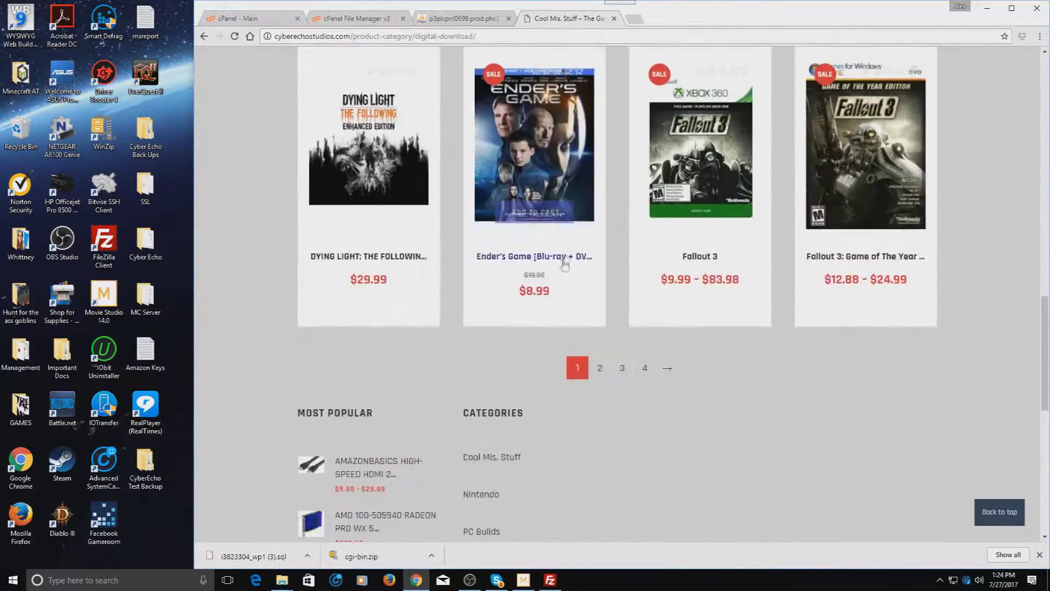
{"action": "scroll", "coordinate": [598, 170], "scroll_direction": "up", "scroll_amount": 13}
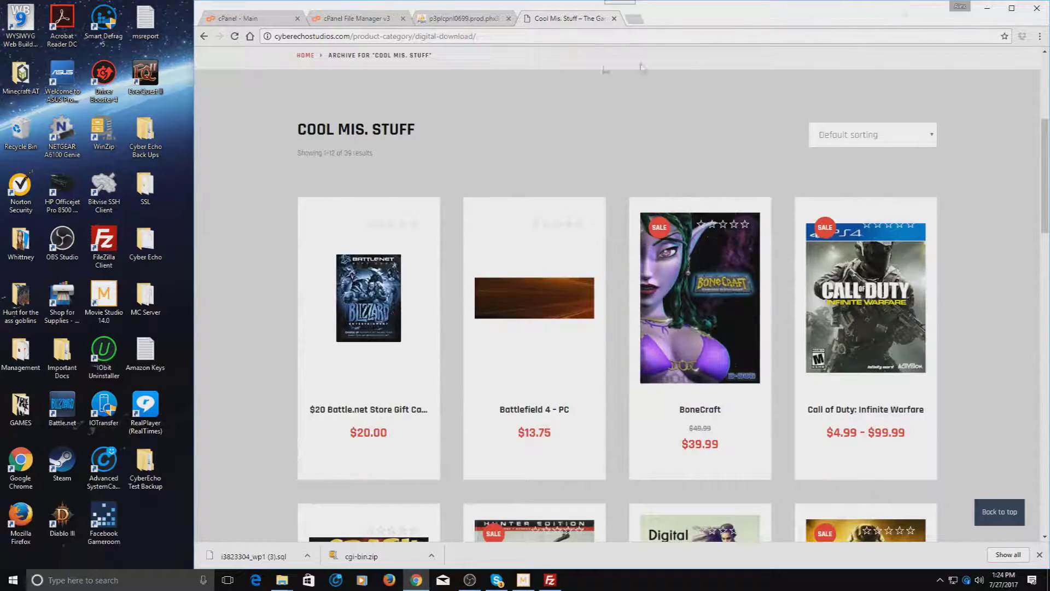
- Return to the cPanel main page and close the browser with all its pages
{"action": "left_click", "coordinate": [472, 19]}
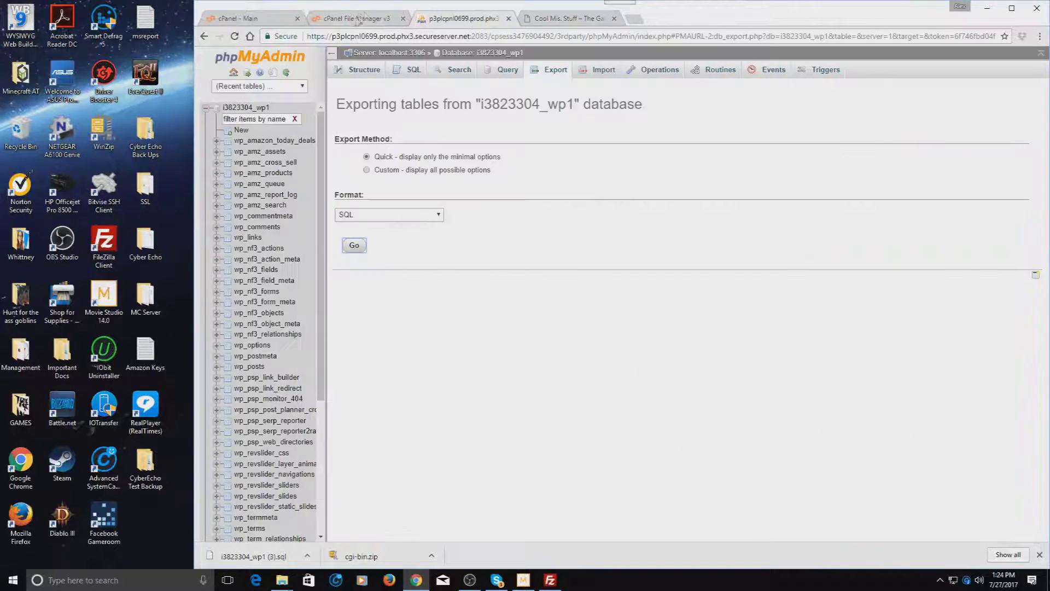
{"action": "left_click", "coordinate": [362, 17]}
{"action": "left_click", "coordinate": [249, 18]}
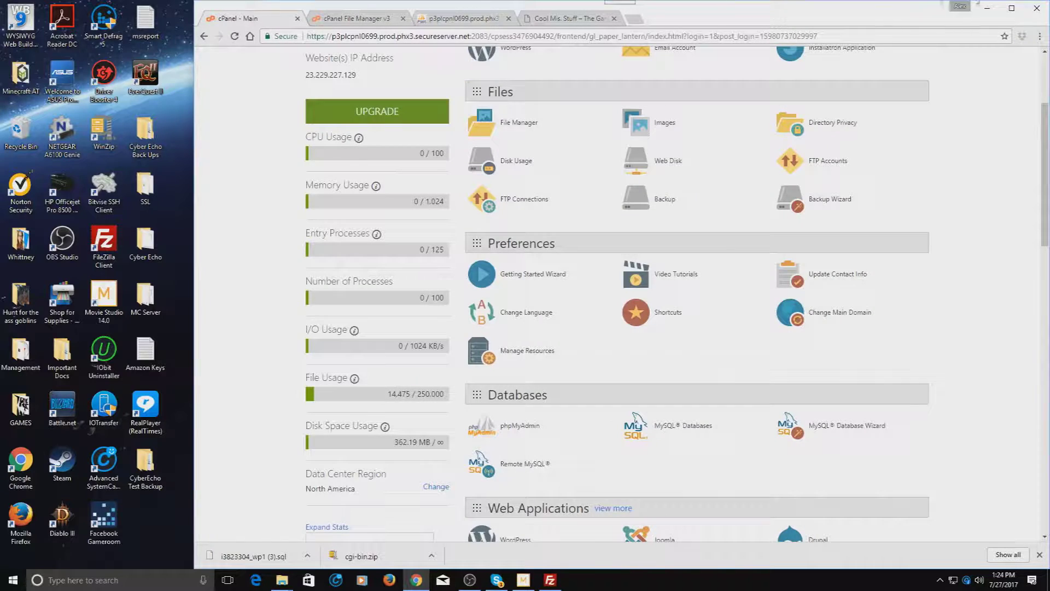
{"action": "left_click", "coordinate": [1037, 8]}
- Open CyberEcho Test Backup from the desktop, move its window aside, and check the files in Content's 7-27-17 subfolder
{"action": "double_click", "coordinate": [145, 465]}
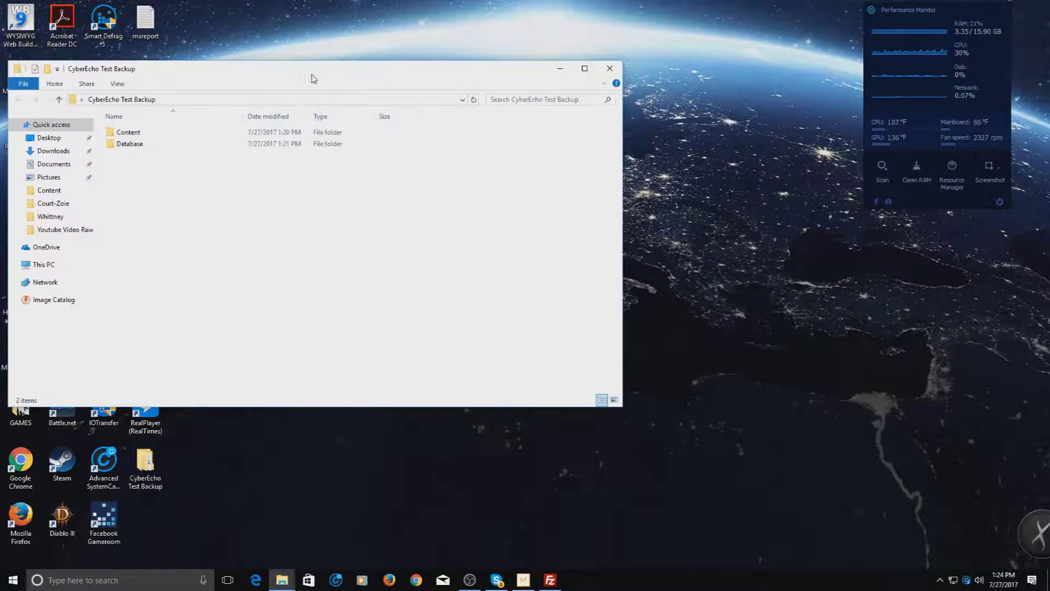
{"action": "left_click_drag", "start_coordinate": [313, 78], "coordinate": [522, 60]}
{"action": "double_click", "coordinate": [398, 113]}
{"action": "double_click", "coordinate": [399, 113]}
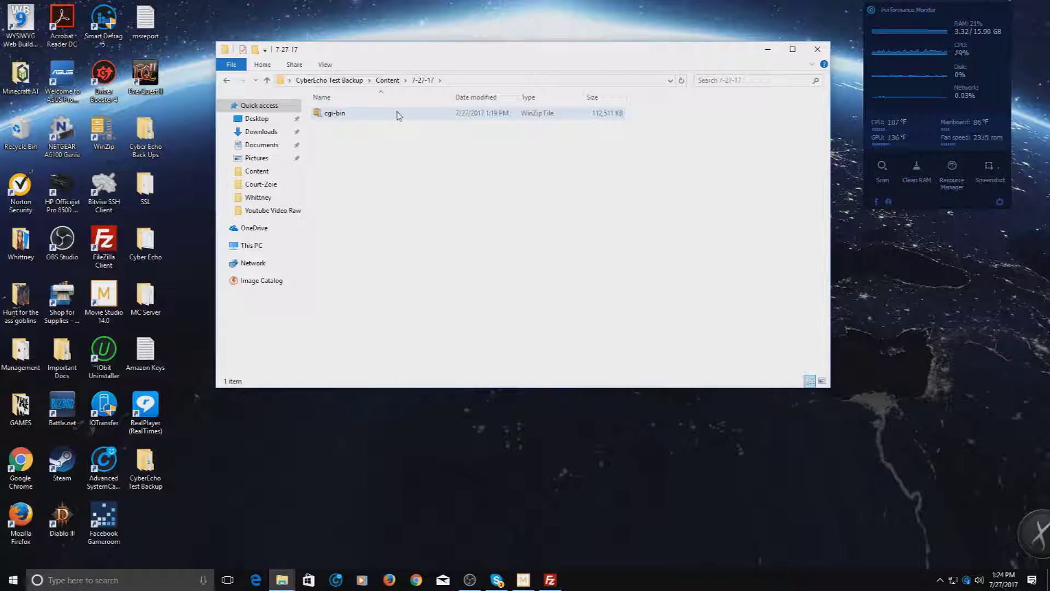
- Go back to the main backup folder and check the files in Database's 7-27-17 subfolder
{"action": "left_click", "coordinate": [231, 81]}
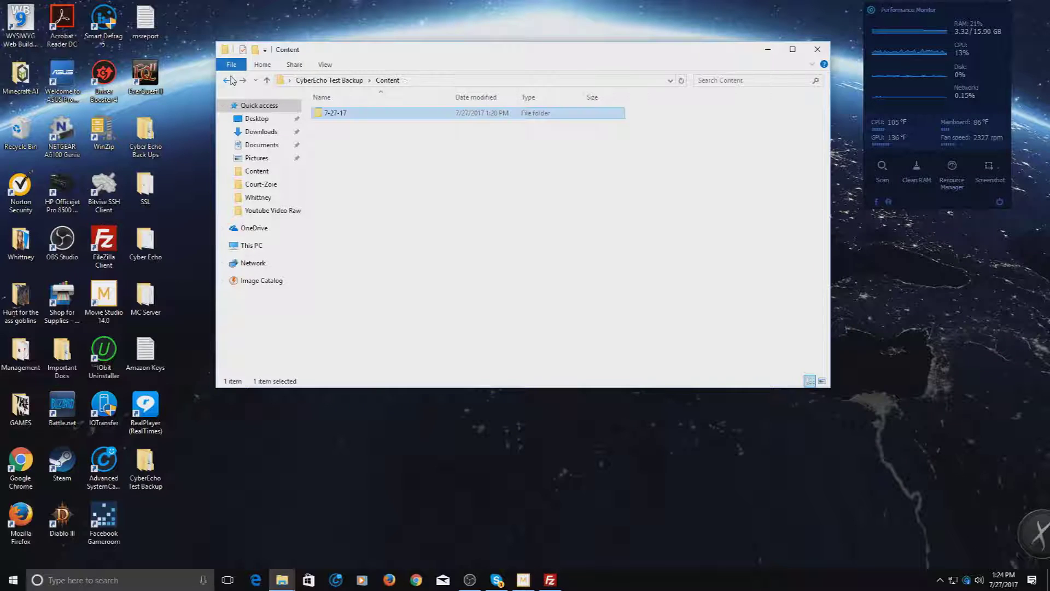
{"action": "left_click", "coordinate": [231, 80]}
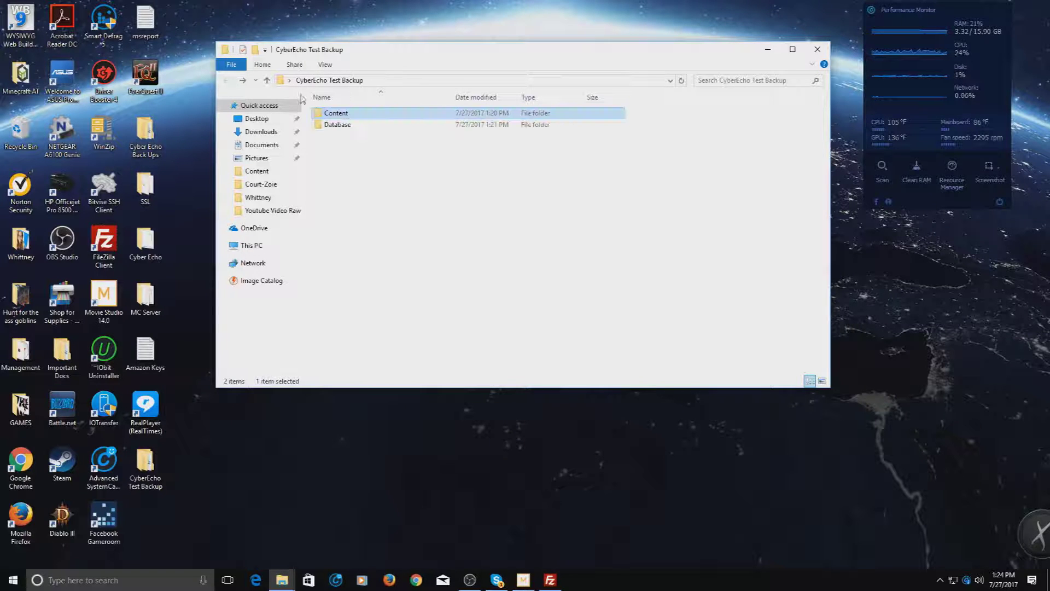
{"action": "double_click", "coordinate": [337, 126]}
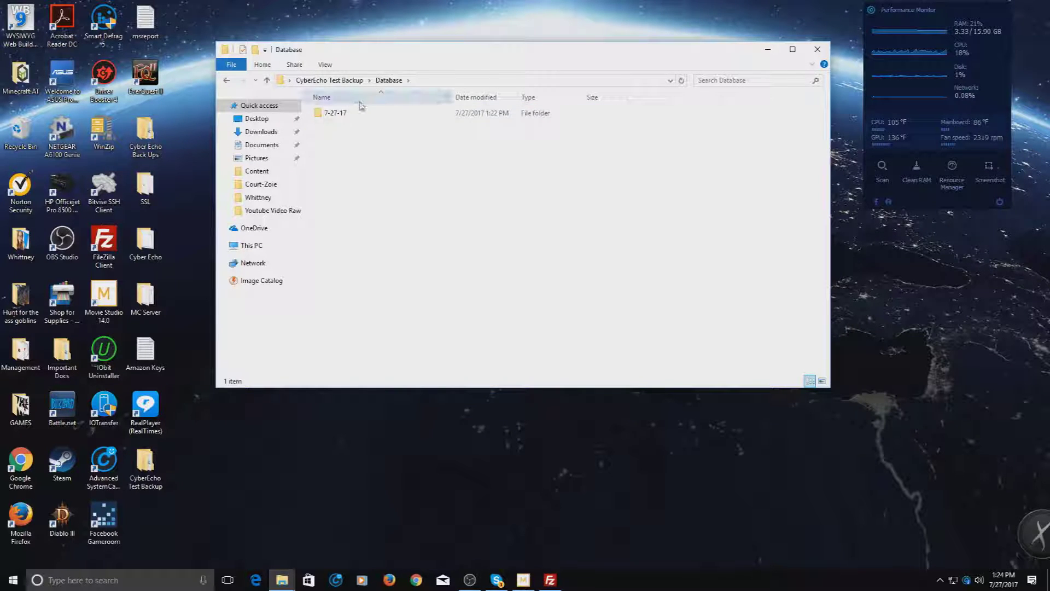
{"action": "double_click", "coordinate": [334, 114]}
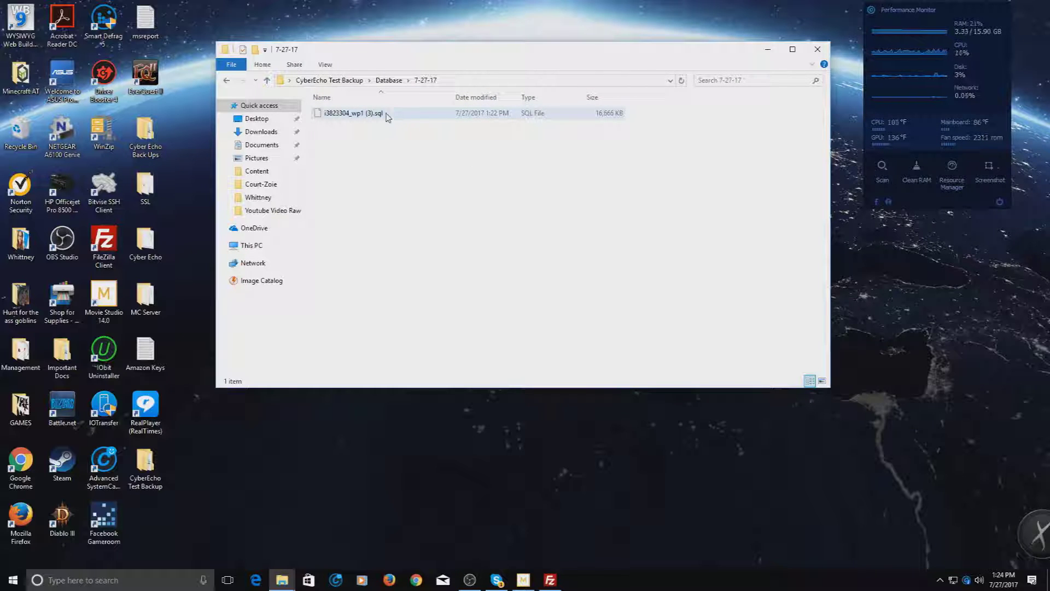
- Return to the main CyberEcho Test Backup folder and close it, reopening it once from the desktop for another look
{"action": "left_click", "coordinate": [227, 81]}
{"action": "left_click", "coordinate": [227, 81]}
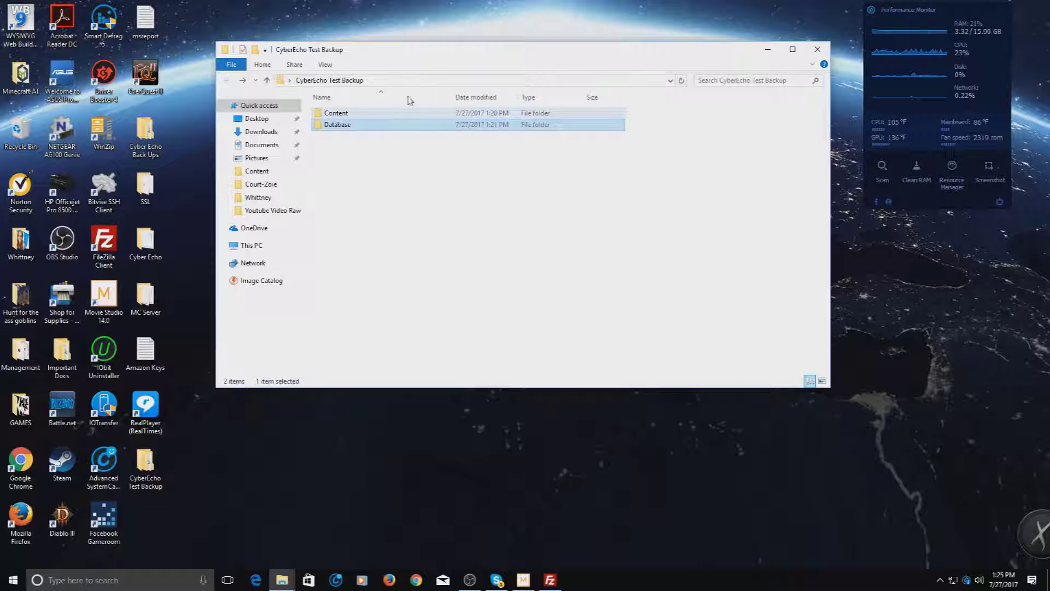
{"action": "left_click", "coordinate": [817, 50]}
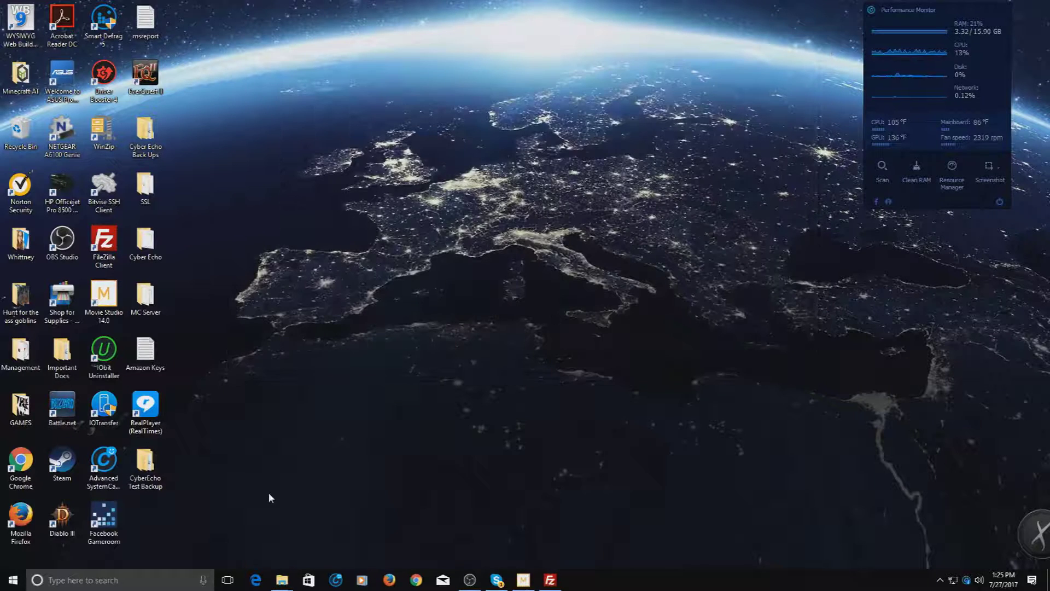
{"action": "double_click", "coordinate": [160, 454]}
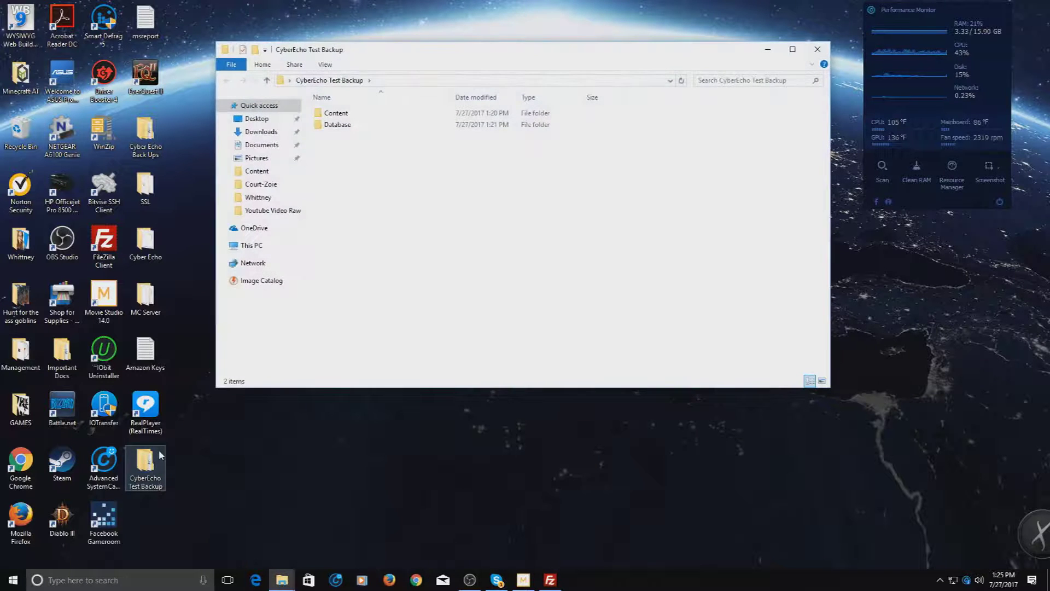
{"action": "left_click", "coordinate": [818, 50]}
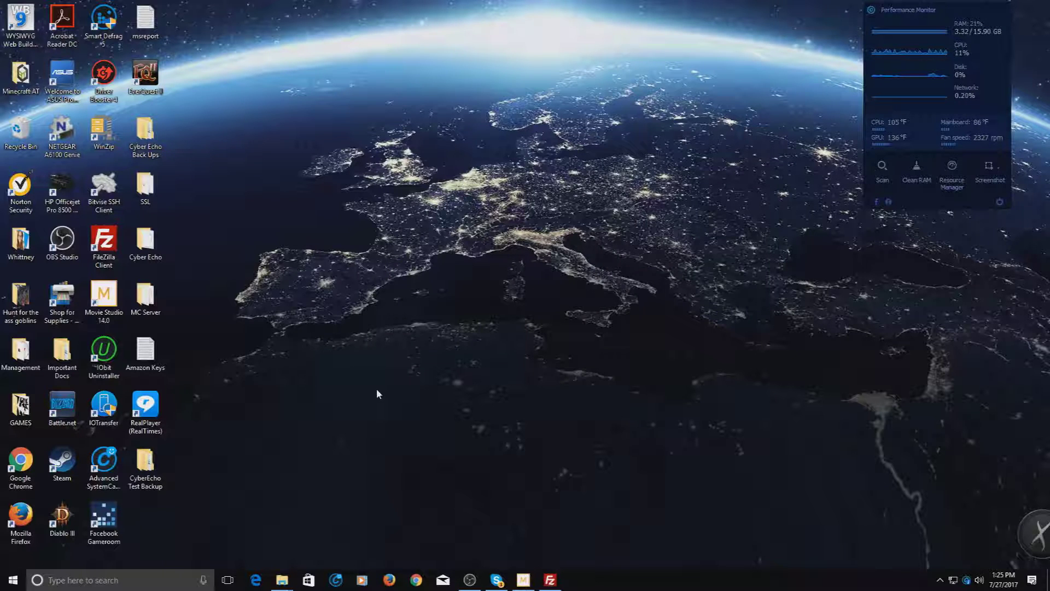
- Switch to FileZilla and look at its running file transfers
{"action": "left_click", "coordinate": [551, 581]}
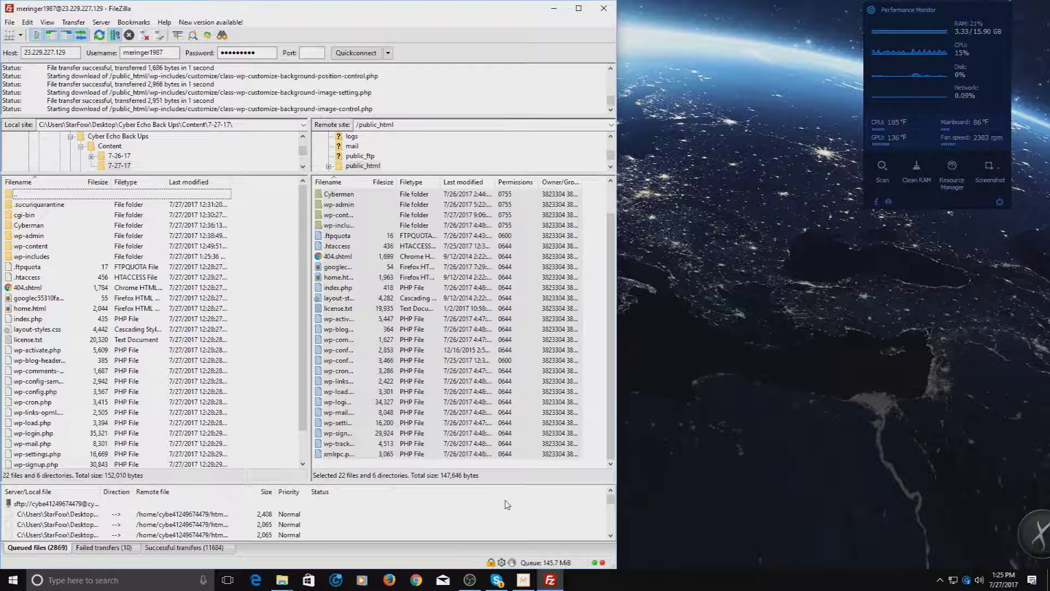
{"action": "mouse_move", "coordinate": [551, 579]}
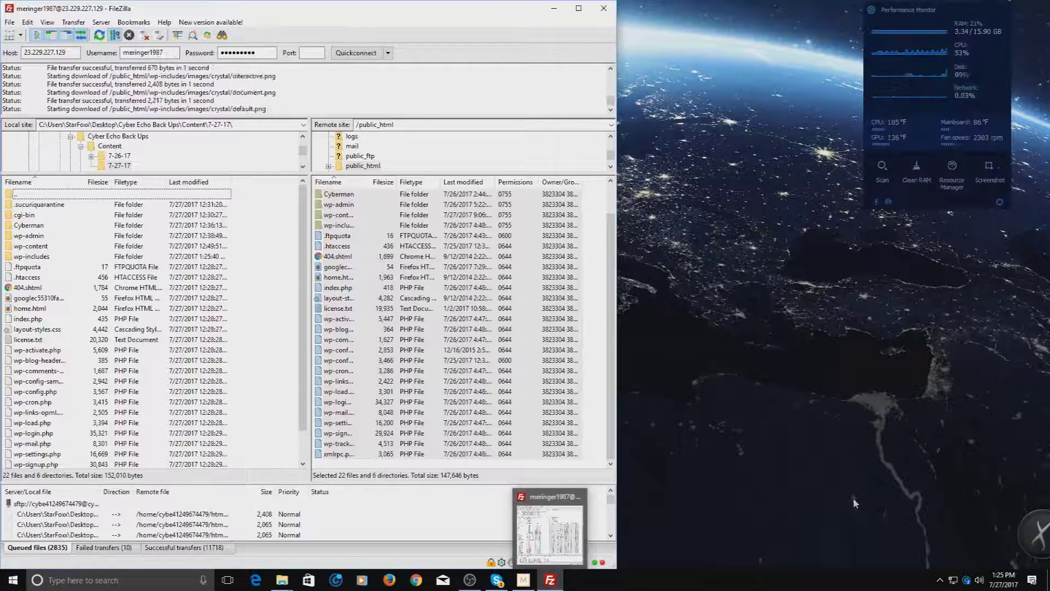
{"action": "left_click", "coordinate": [803, 414]}
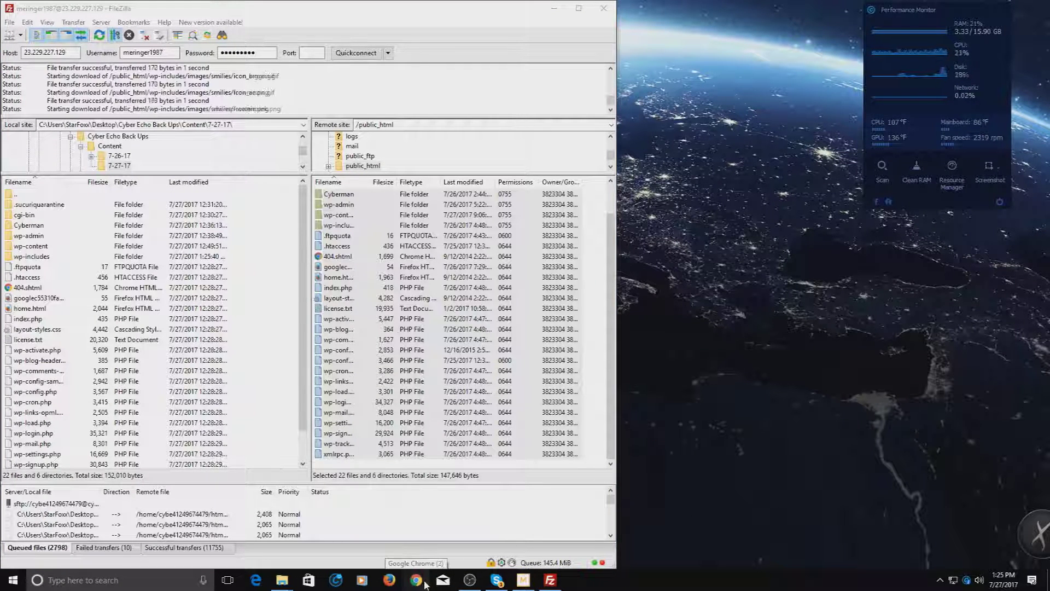
- Search the web in Chrome for "filezilla download", review the results, and close the browser
{"action": "left_click", "coordinate": [425, 584]}
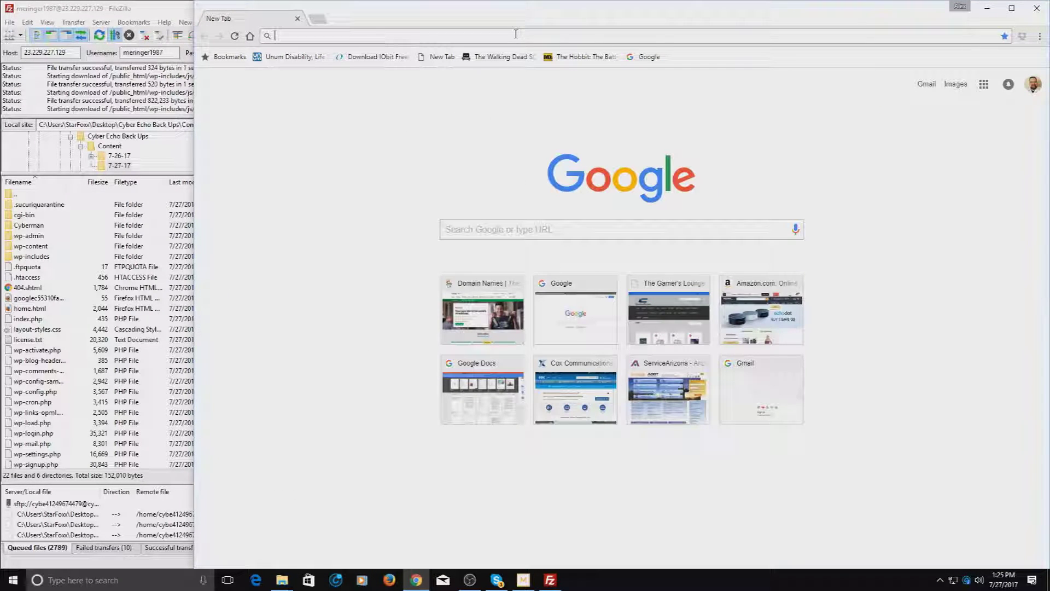
{"action": "type", "text": "goog"}
{"action": "key", "text": "BackSpace"}
{"action": "key", "text": "BackSpace"}
{"action": "key", "text": "BackSpace"}
{"action": "key", "text": "BackSpace"}
{"action": "key", "text": "BackSpace"}
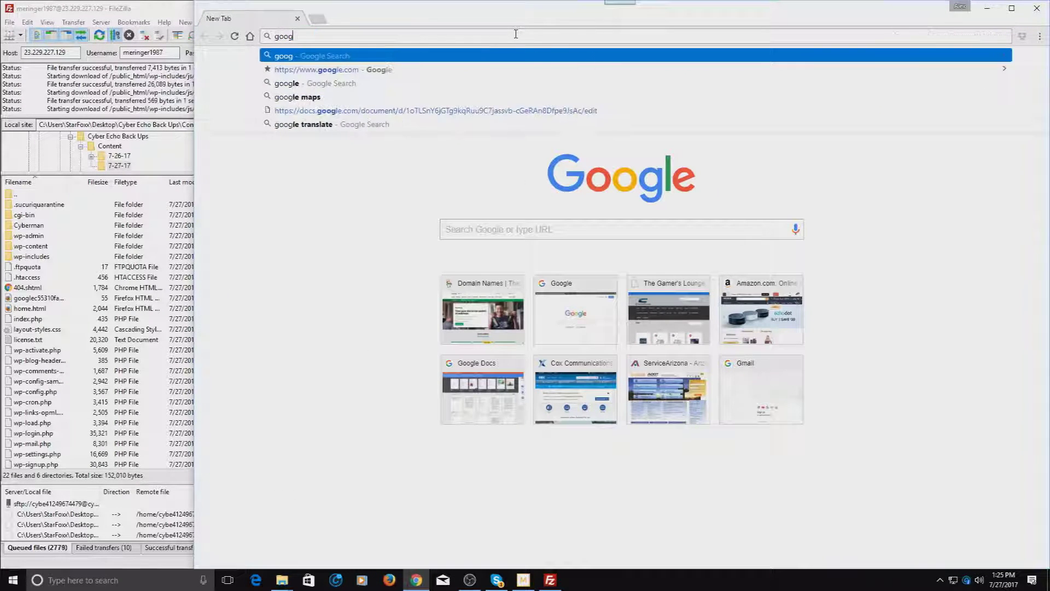
{"action": "type", "text": "filez"}
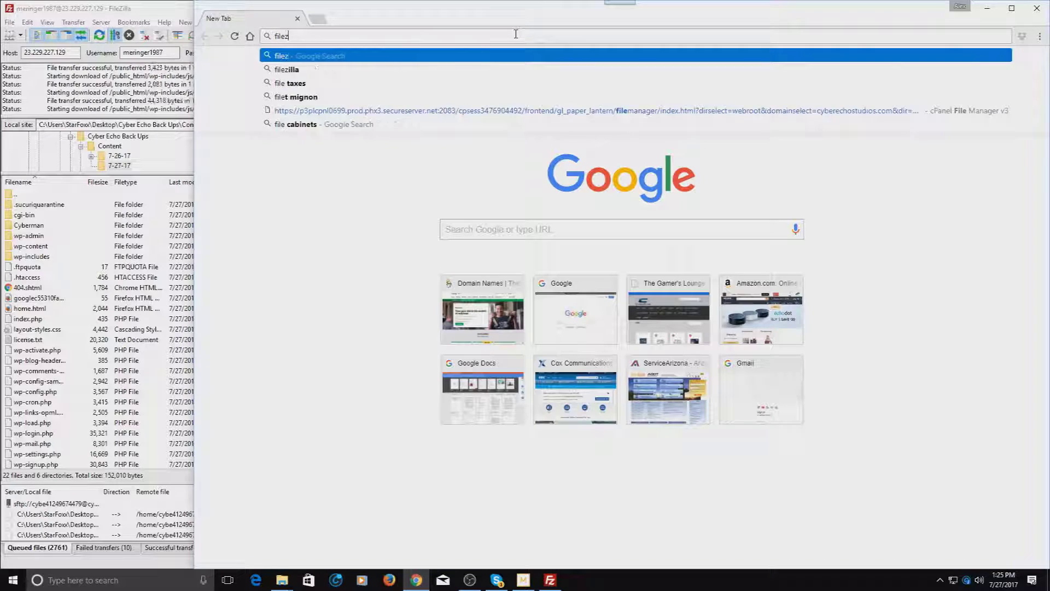
{"action": "type", "text": "illa downl"}
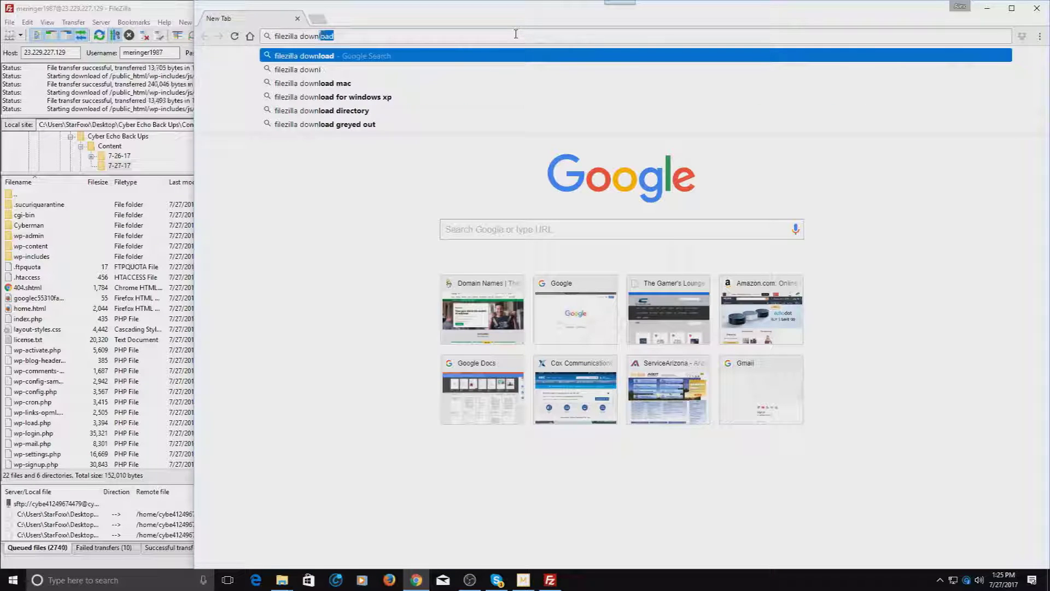
{"action": "key", "text": "Return"}
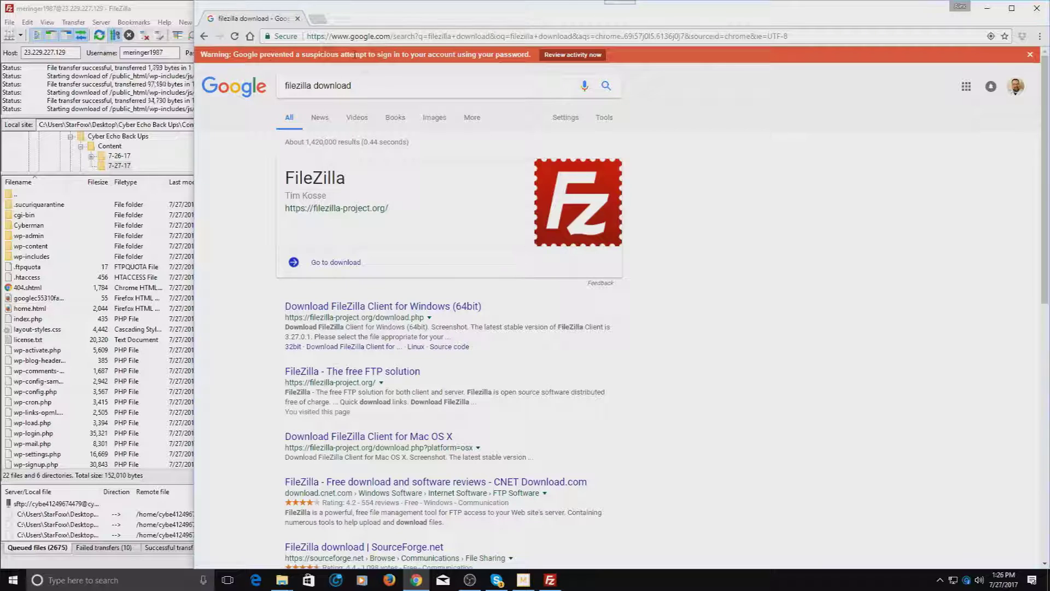
{"action": "left_click", "coordinate": [1042, 5]}
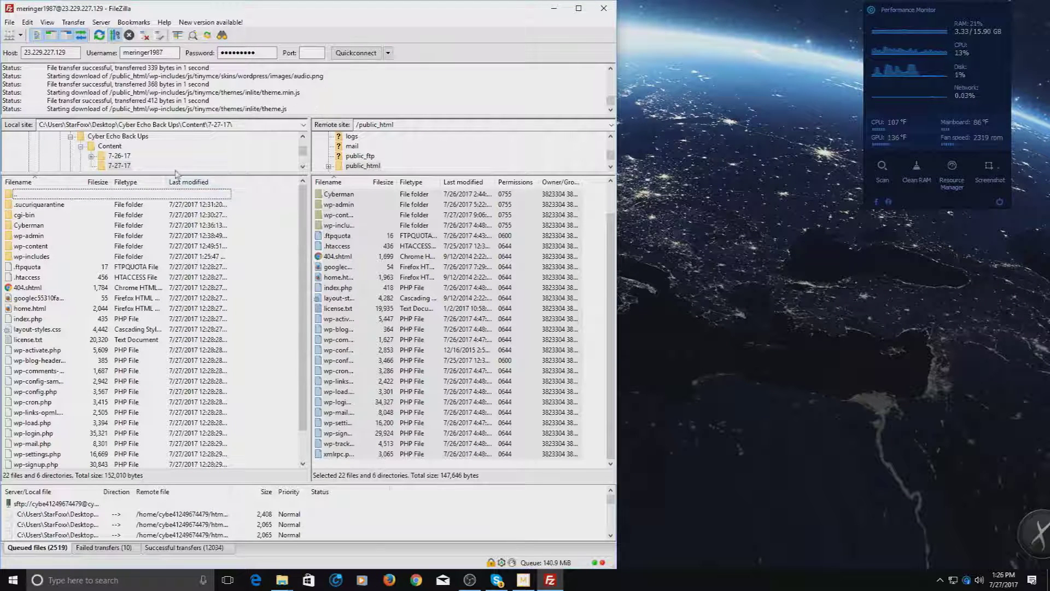
- Add a second connection tab in FileZilla and compare it with the existing server tab, ending on the unconnected one
{"action": "left_click", "coordinate": [14, 22]}
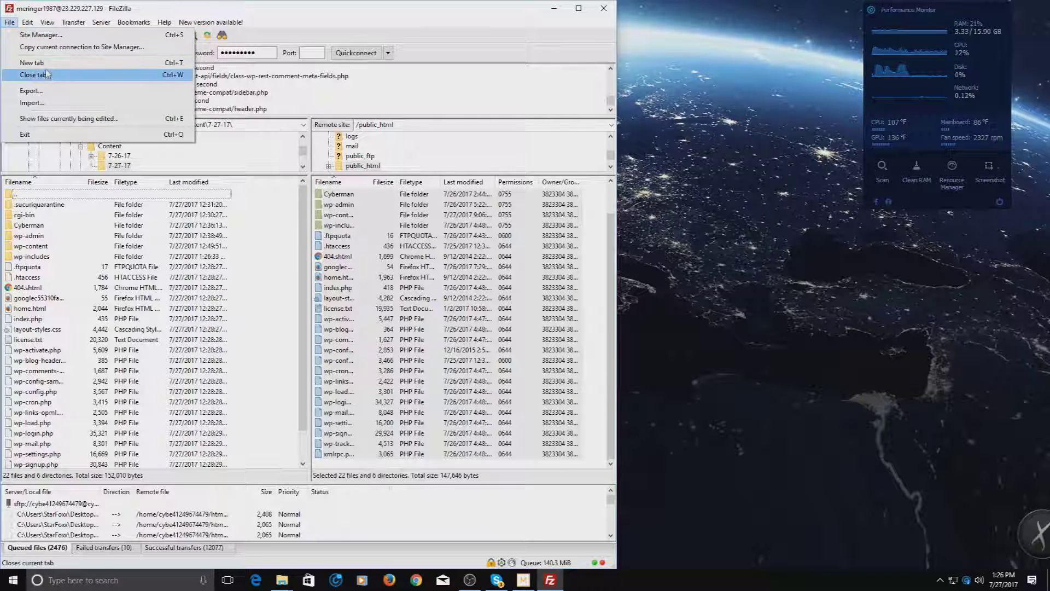
{"action": "left_click", "coordinate": [33, 62]}
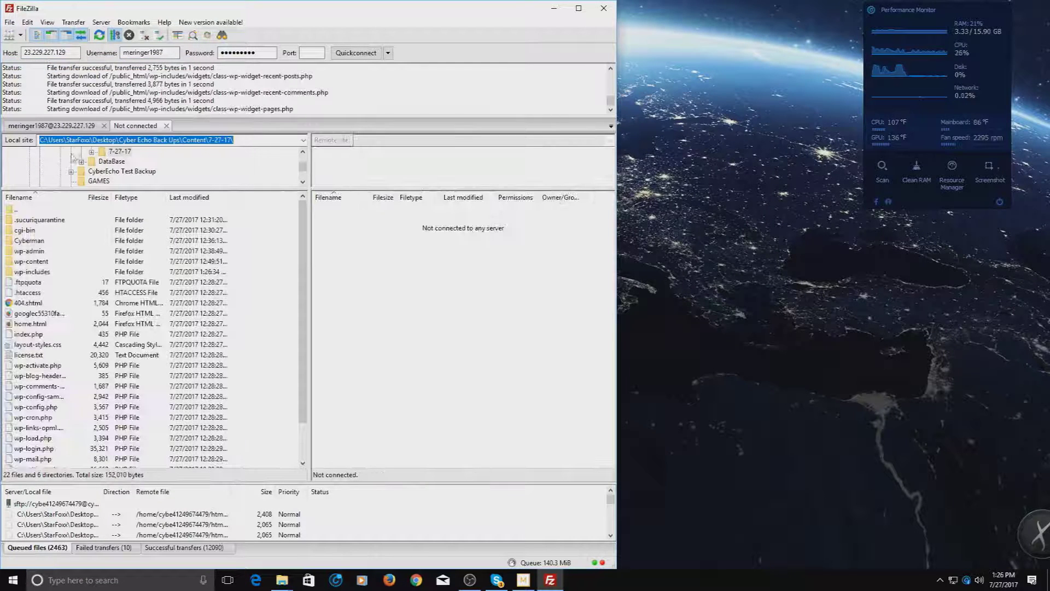
{"action": "left_click", "coordinate": [60, 128]}
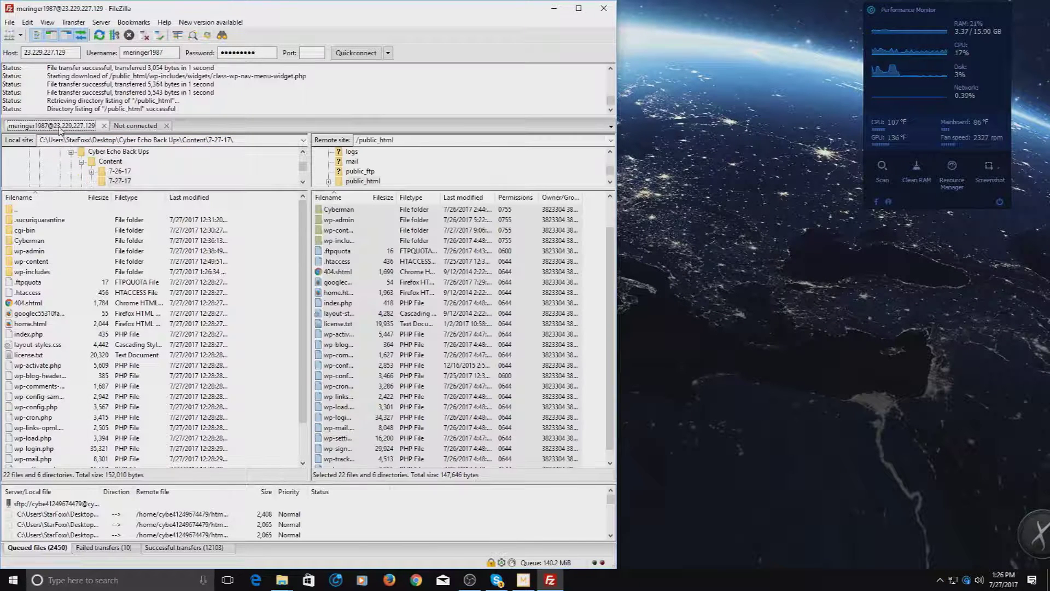
{"action": "left_click", "coordinate": [133, 126]}
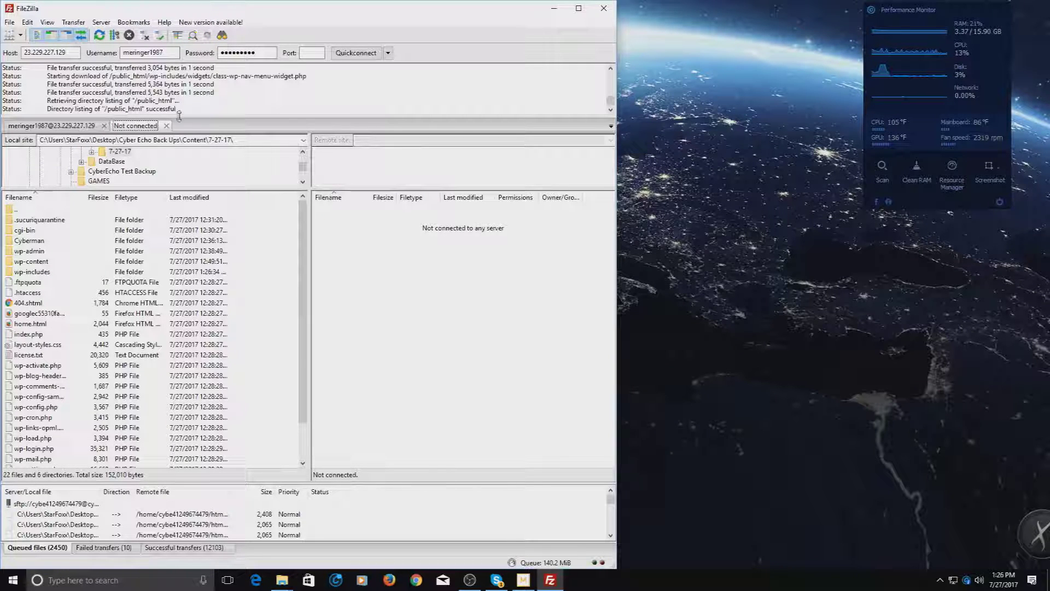
{"action": "left_click", "coordinate": [77, 127]}
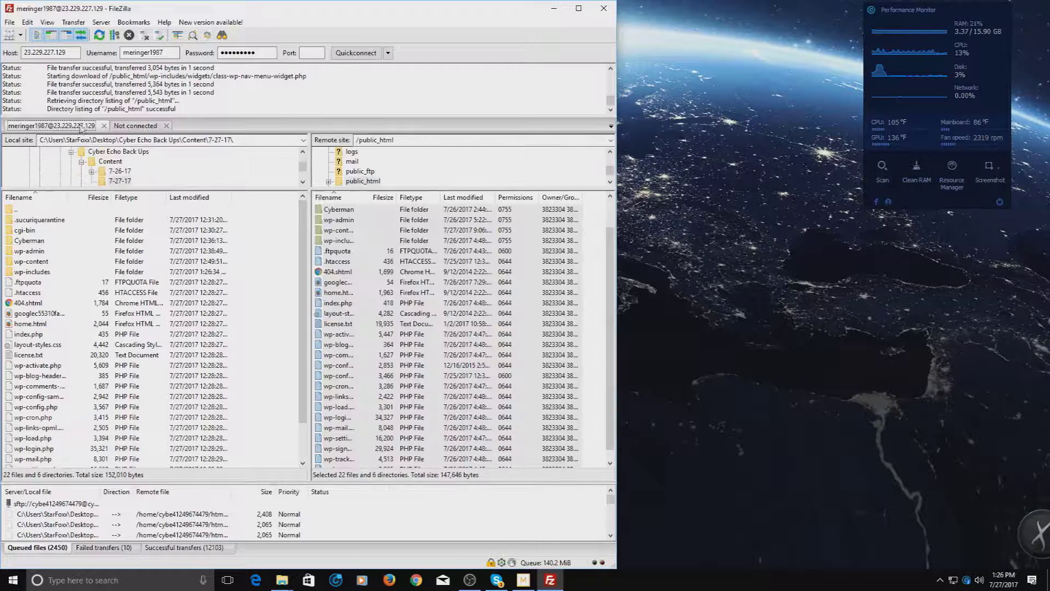
{"action": "left_click", "coordinate": [131, 127]}
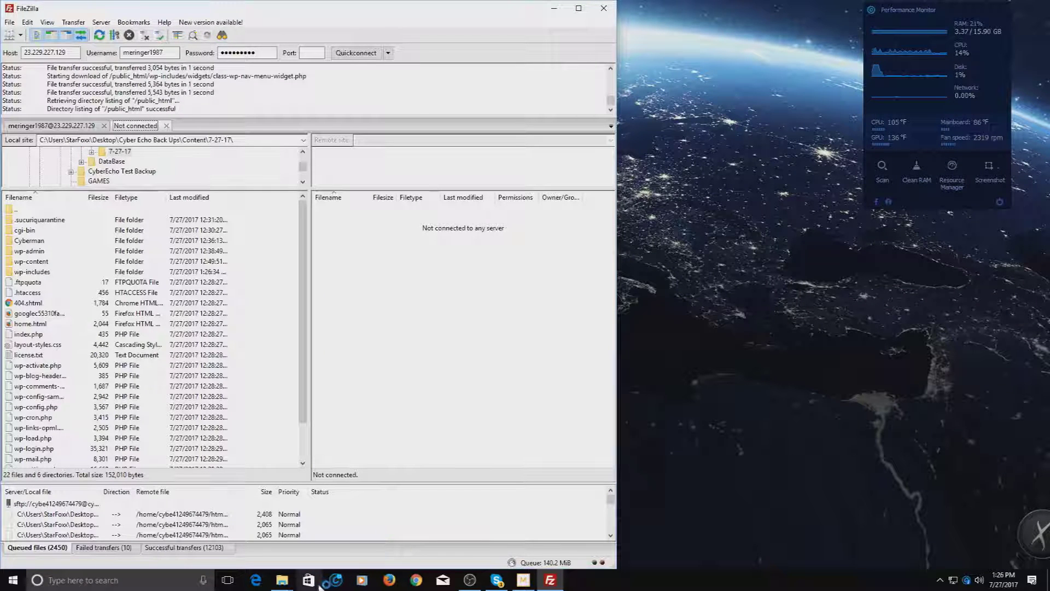
- Switch to Chrome and go to godaddy.com
{"action": "left_click", "coordinate": [416, 580]}
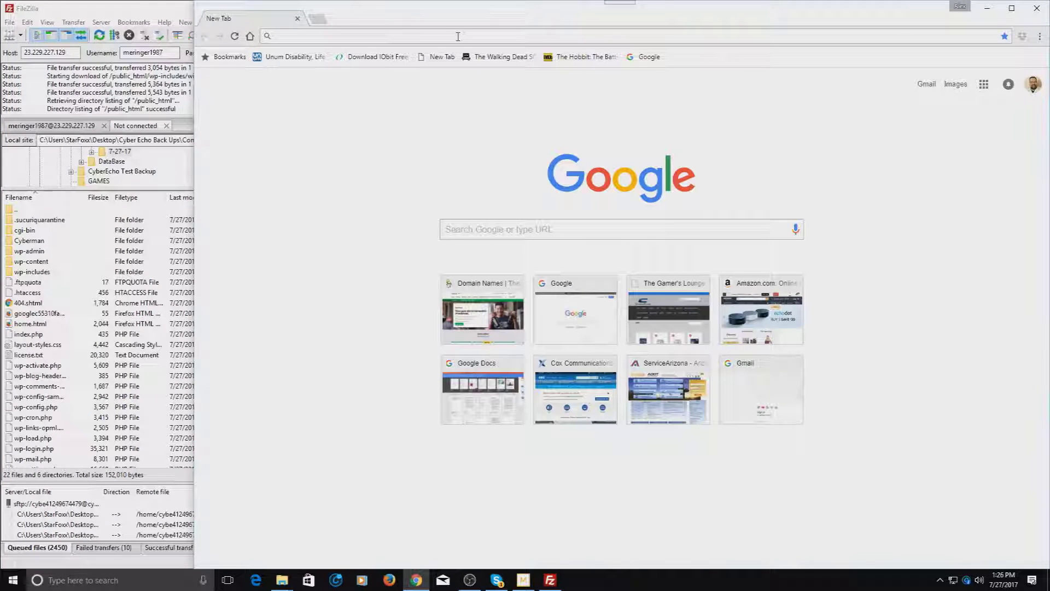
{"action": "type", "text": "godady"}
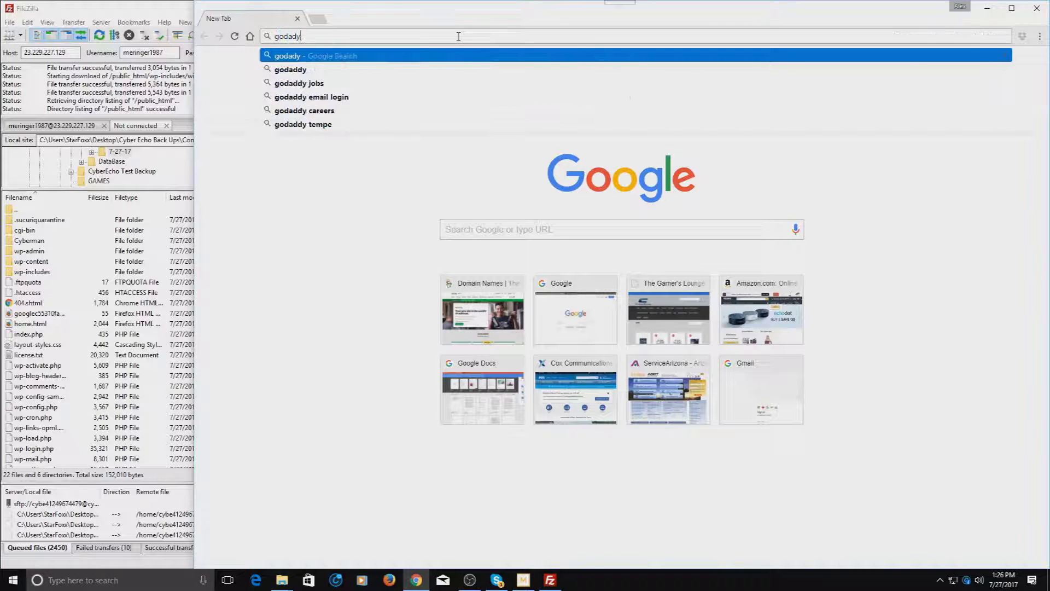
{"action": "key", "text": "BackSpace"}
{"action": "type", "text": "dy.com"}
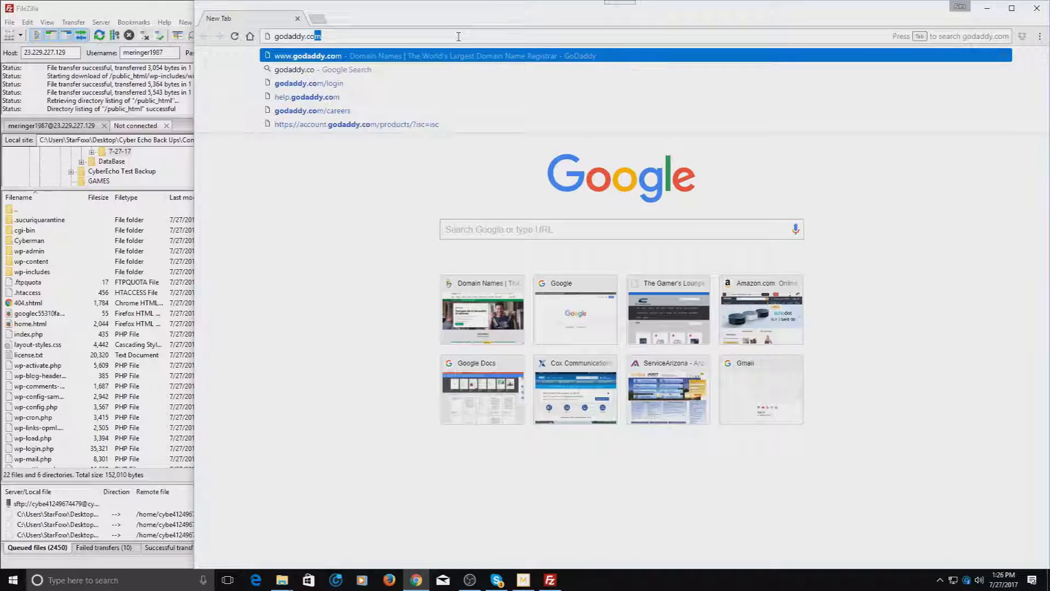
{"action": "key", "text": "Return"}
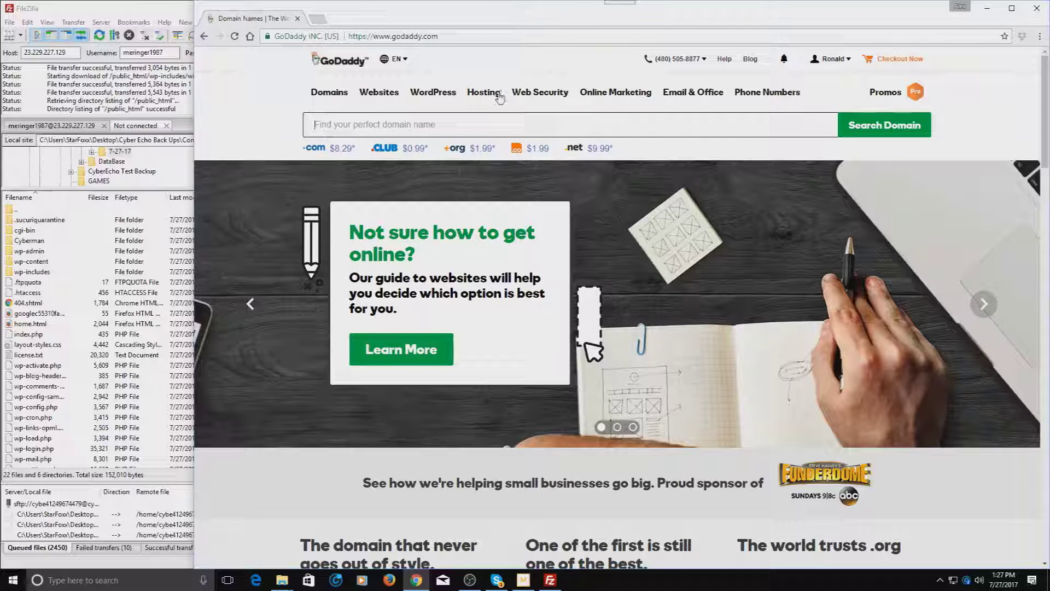
- Go to the GoDaddy account's products and manage the Ultimate Linux Hosting with cPanel plan for cyberechostudios.com
{"action": "left_click", "coordinate": [833, 58]}
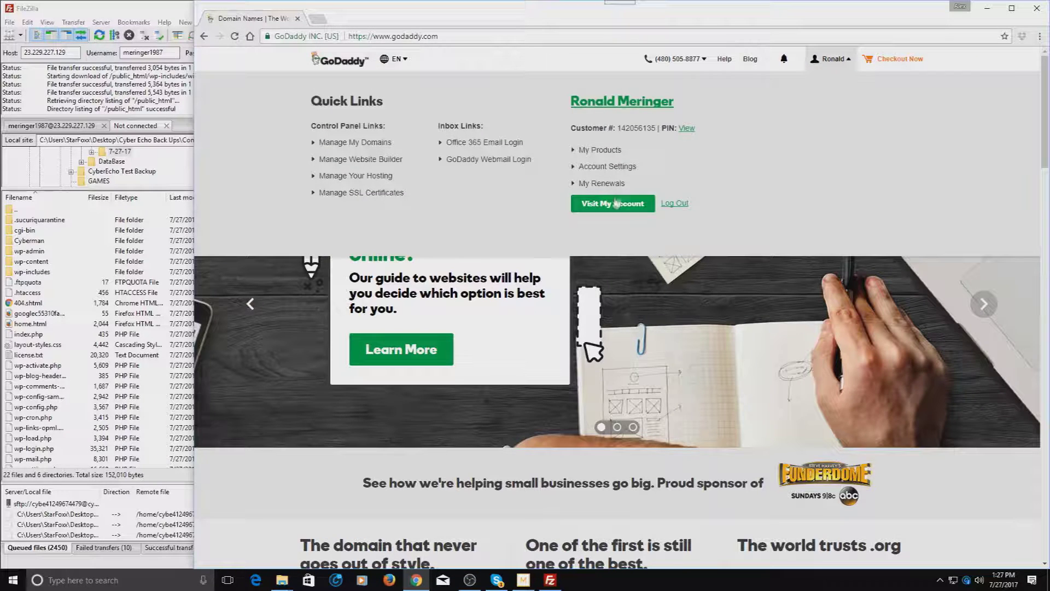
{"action": "left_click", "coordinate": [617, 203]}
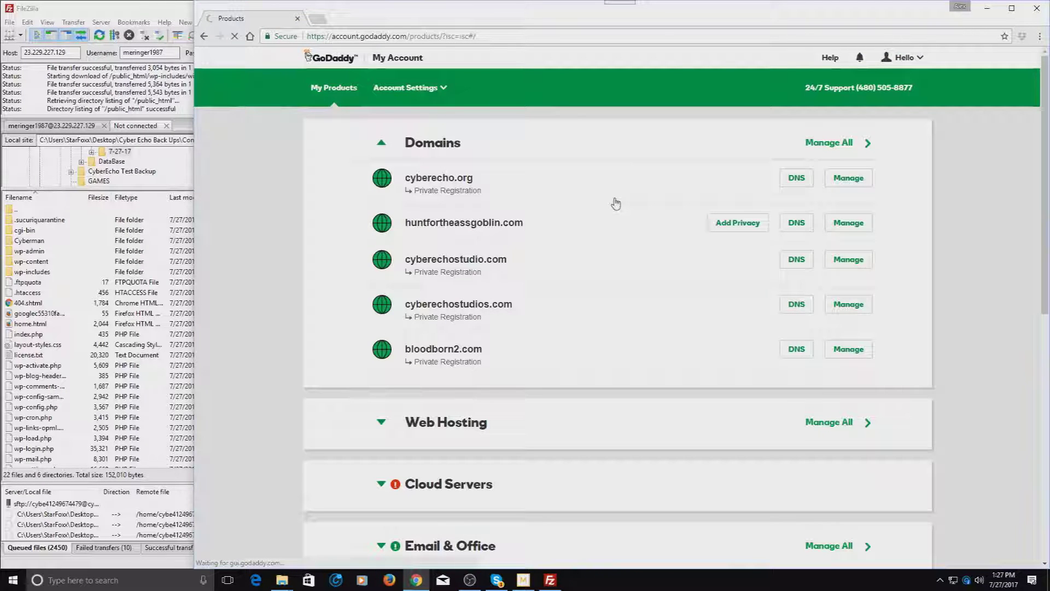
{"action": "scroll", "coordinate": [616, 215], "scroll_direction": "down", "scroll_amount": 3}
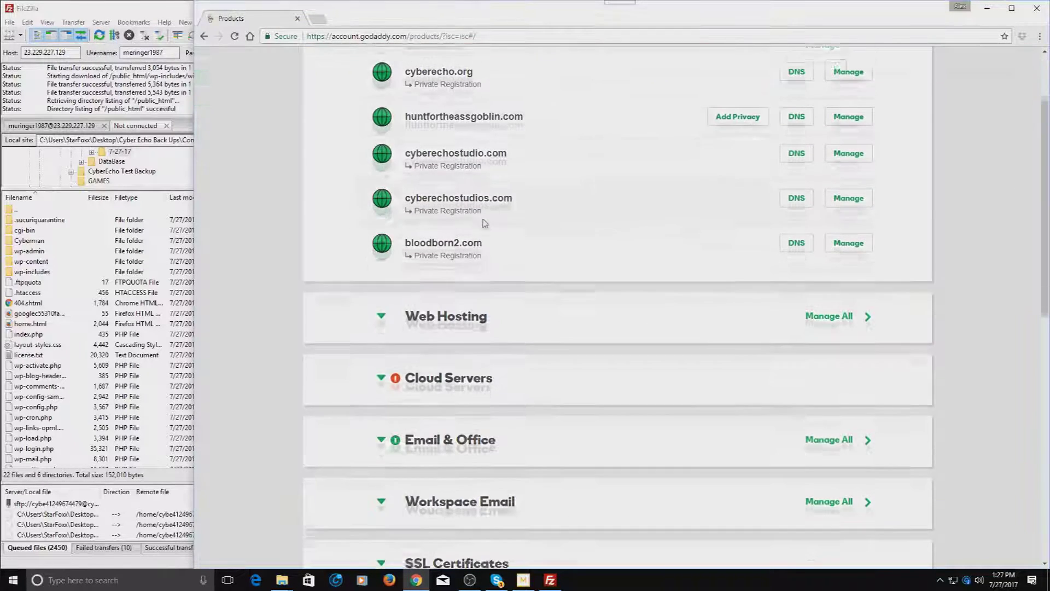
{"action": "scroll", "coordinate": [483, 275], "scroll_direction": "down", "scroll_amount": 3}
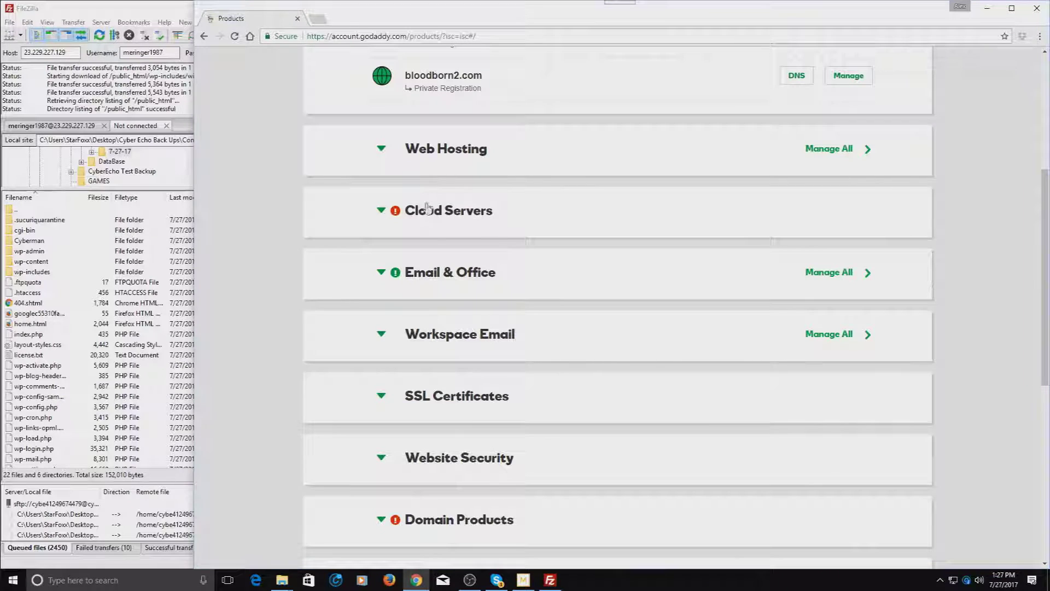
{"action": "scroll", "coordinate": [439, 233], "scroll_direction": "up", "scroll_amount": 1}
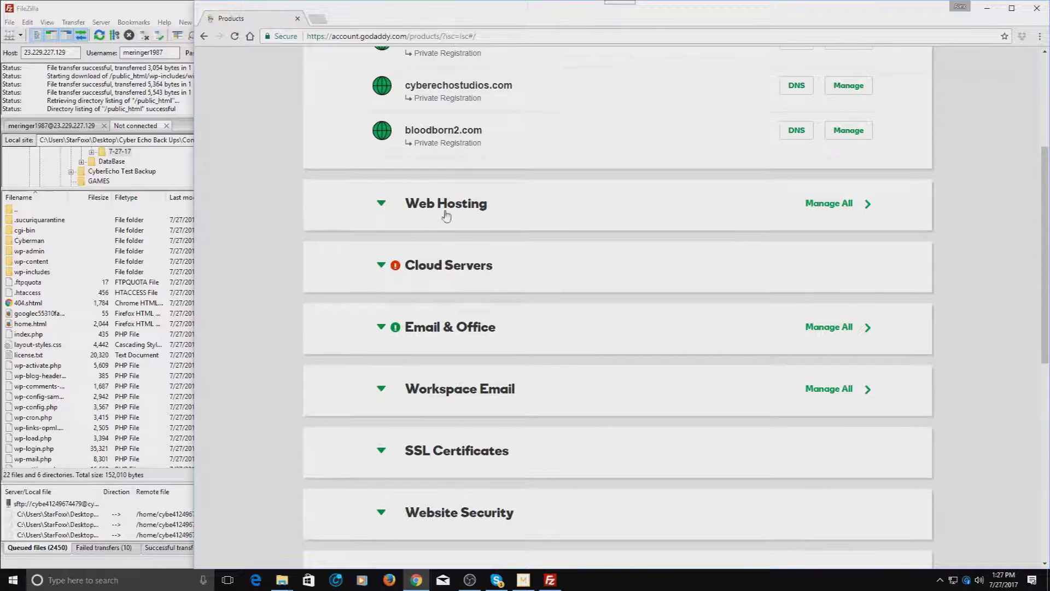
{"action": "left_click", "coordinate": [450, 205]}
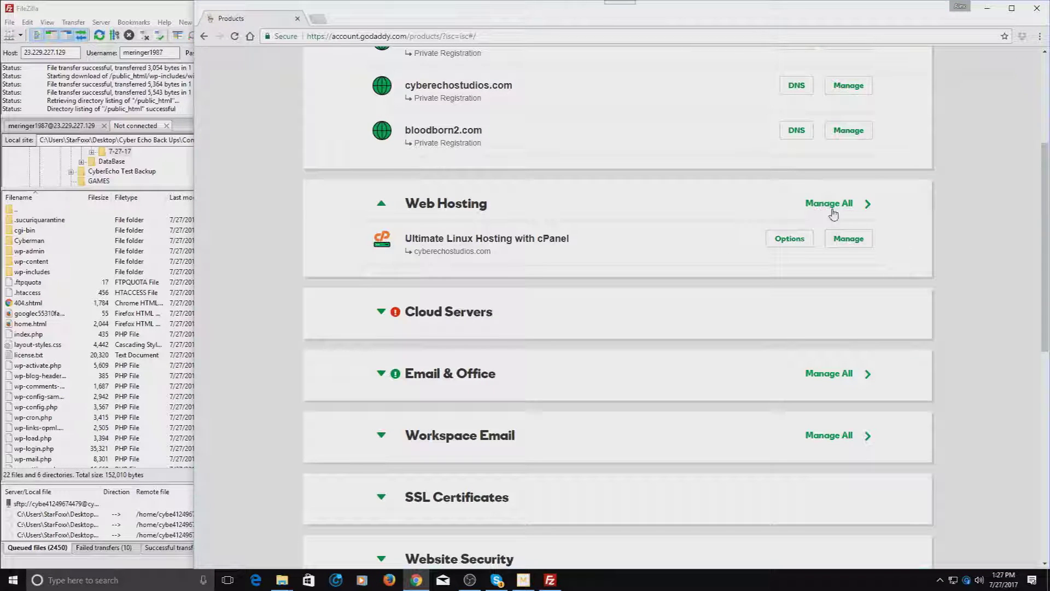
{"action": "left_click", "coordinate": [848, 239]}
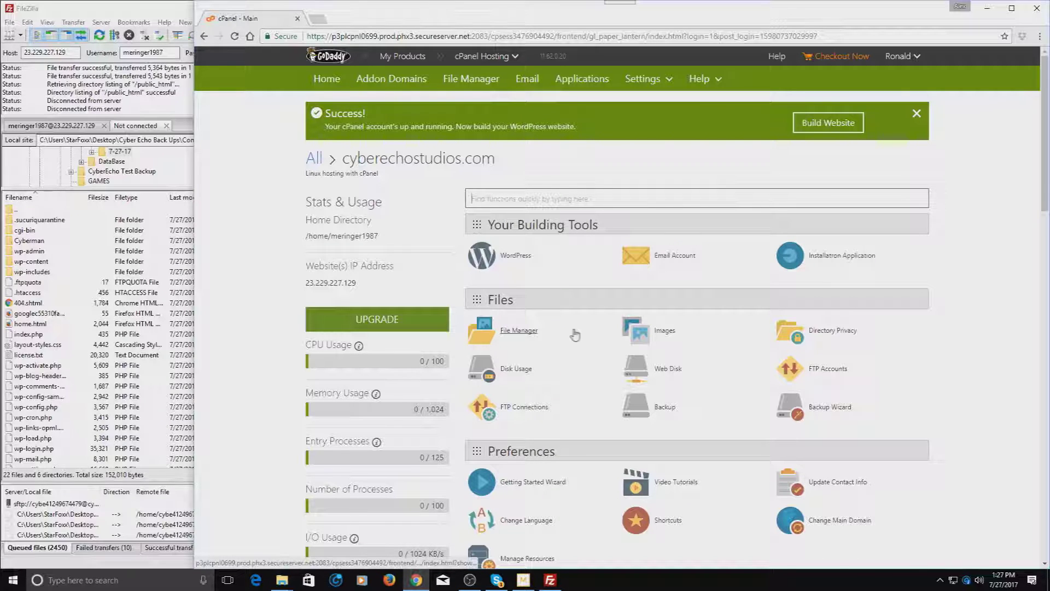
- Highlight the website's IP address in cPanel, check FileZilla's Host and Username fields for the new connection, and return to cPanel
{"action": "left_click_drag", "start_coordinate": [359, 284], "coordinate": [307, 283]}
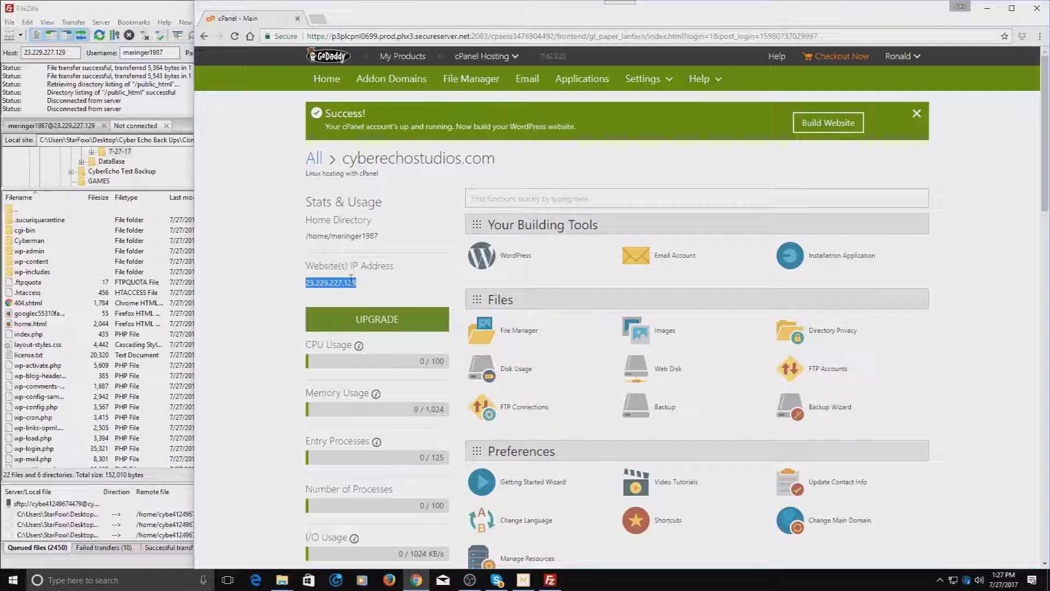
{"action": "left_click", "coordinate": [66, 53]}
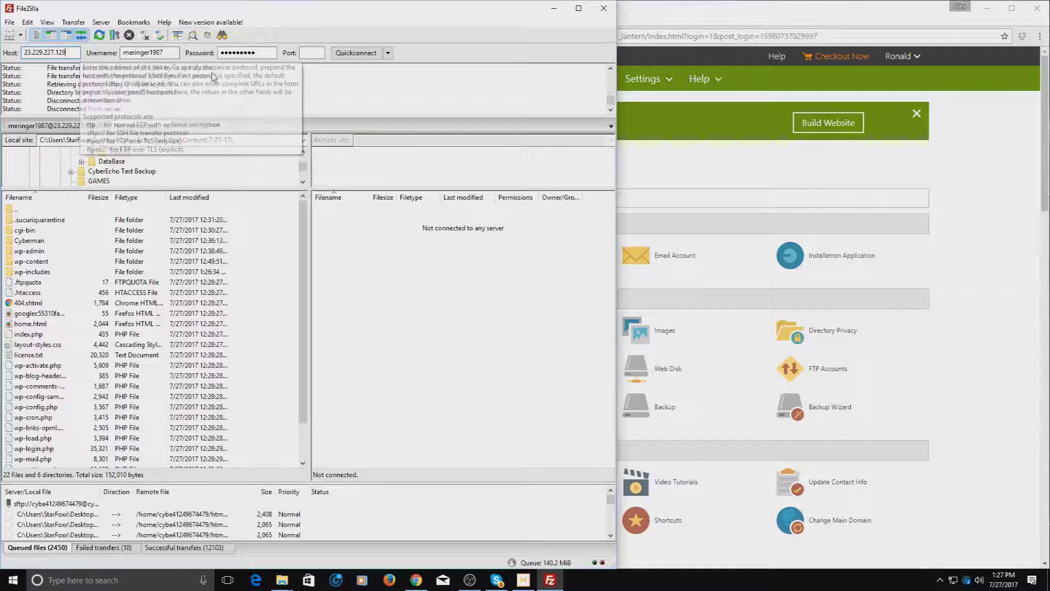
{"action": "left_click", "coordinate": [147, 126]}
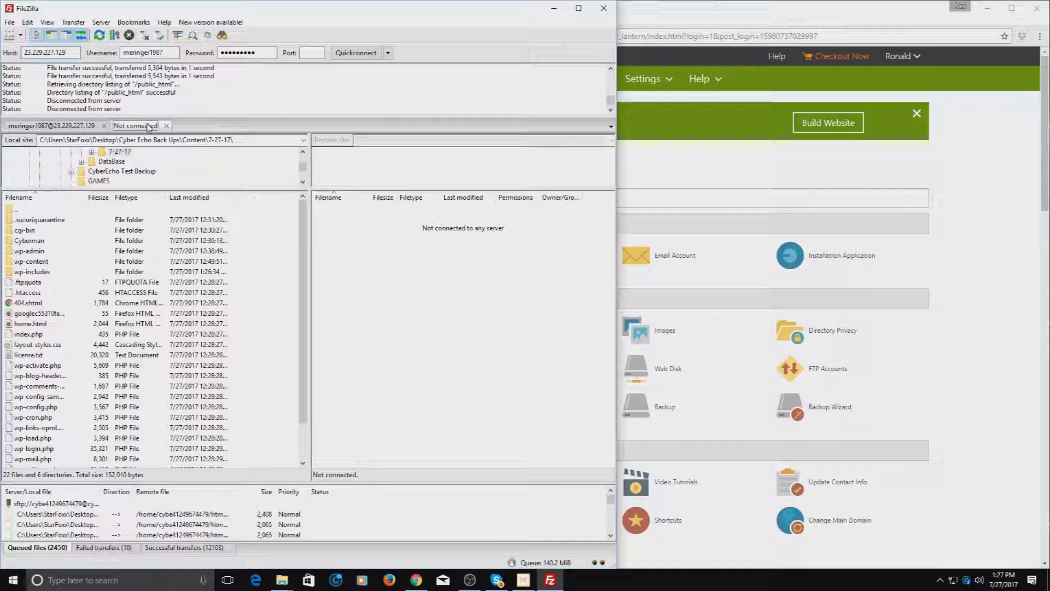
{"action": "double_click", "coordinate": [144, 52]}
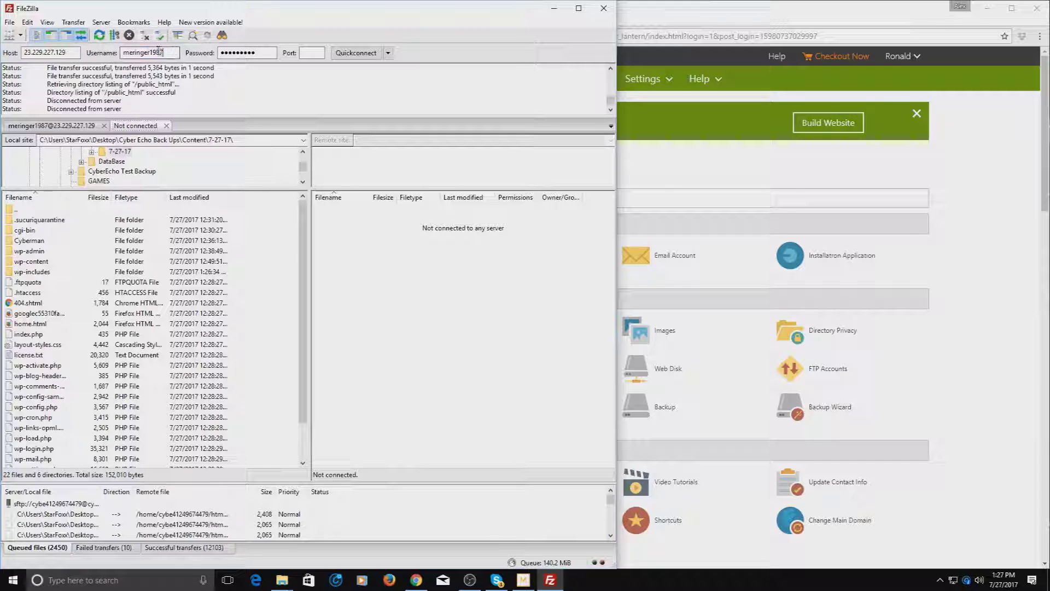
{"action": "left_click", "coordinate": [1007, 180]}
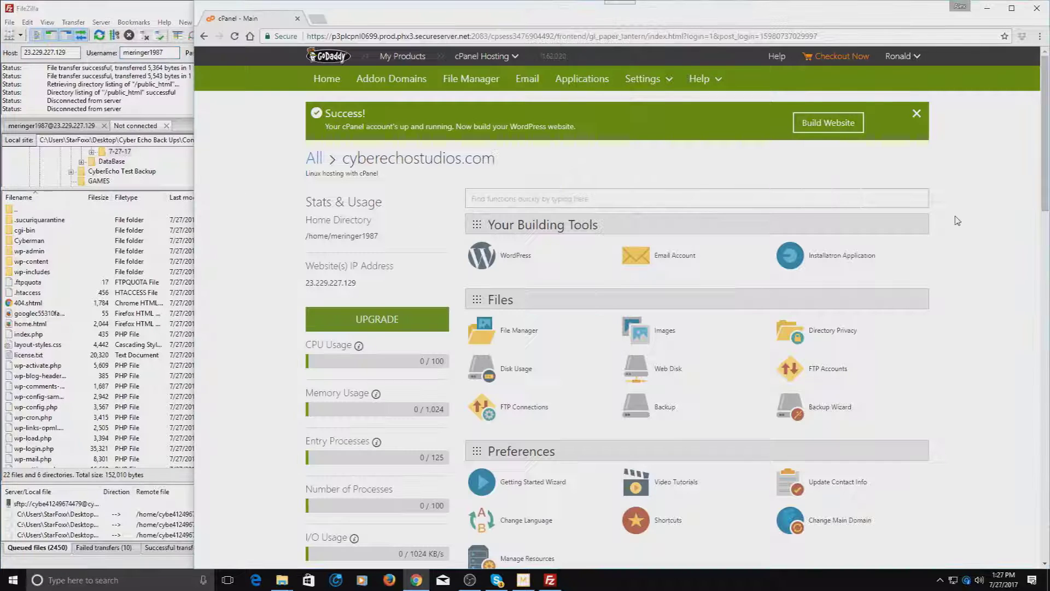
- Open cPanel's FTP Accounts page and compare the main login under Special FTP Accounts with FileZilla's Username field
{"action": "left_click", "coordinate": [830, 371]}
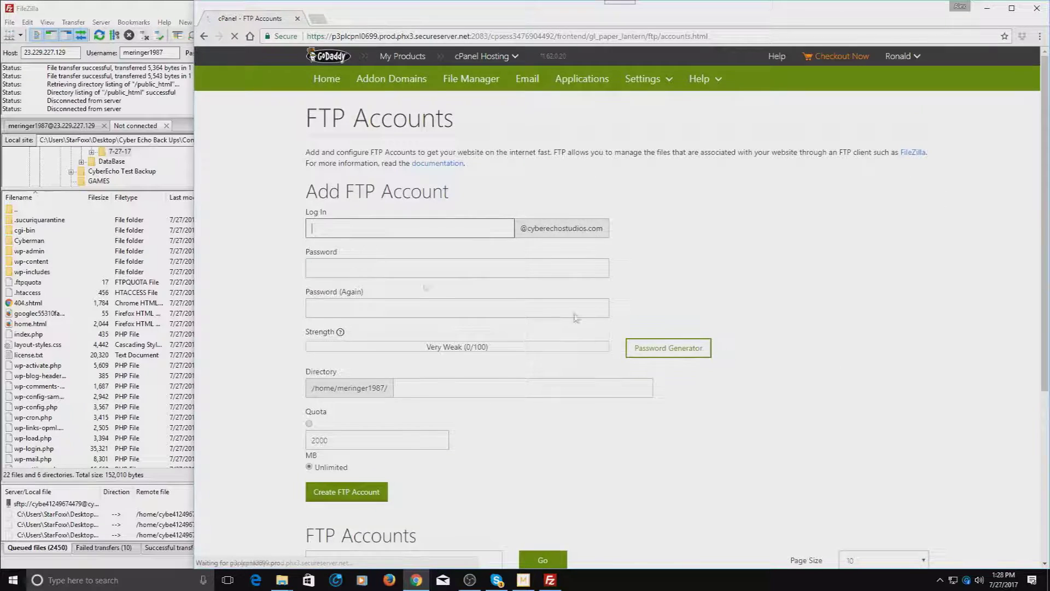
{"action": "scroll", "coordinate": [356, 261], "scroll_direction": "down", "scroll_amount": 10}
{"action": "left_click_drag", "start_coordinate": [395, 456], "coordinate": [345, 463]}
{"action": "left_click", "coordinate": [418, 457]}
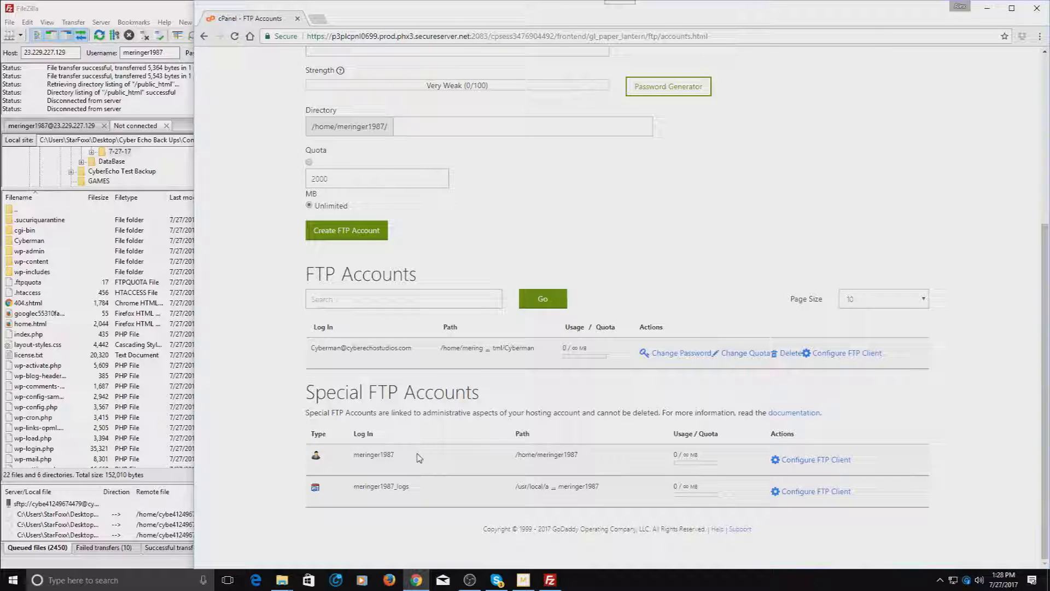
{"action": "double_click", "coordinate": [393, 456]}
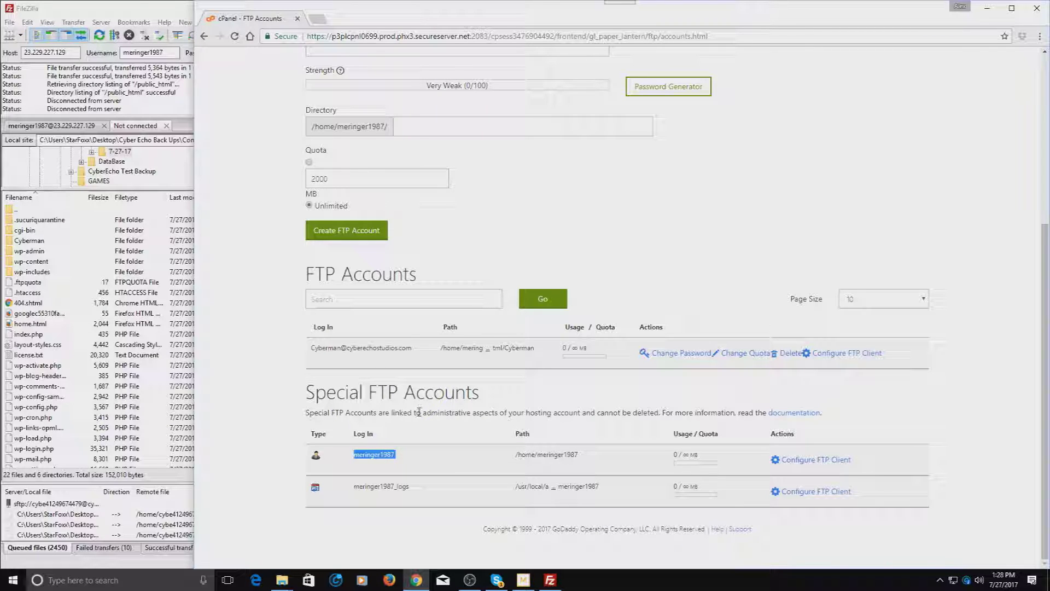
{"action": "left_click", "coordinate": [139, 12]}
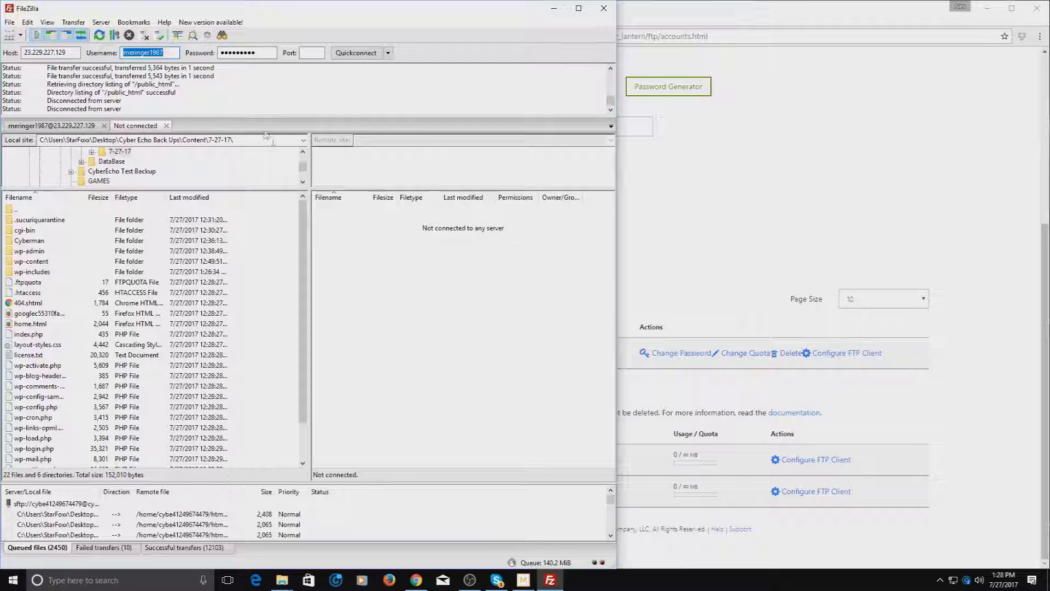
{"action": "left_click", "coordinate": [846, 338]}
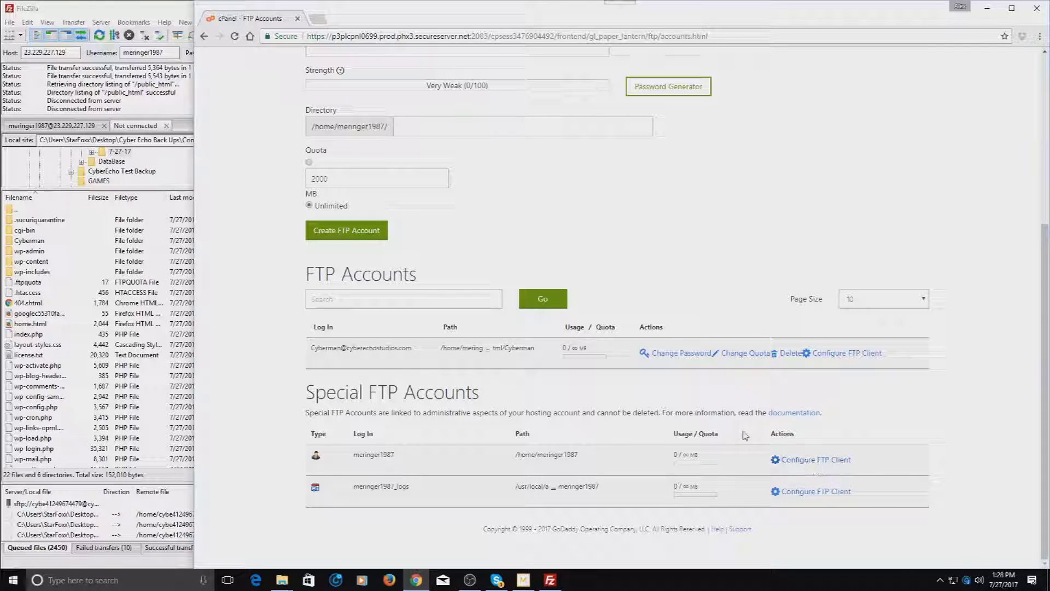
- In FileZilla, set the port to 21 and connect to the server with the entered host, username and password
{"action": "left_click", "coordinate": [140, 22]}
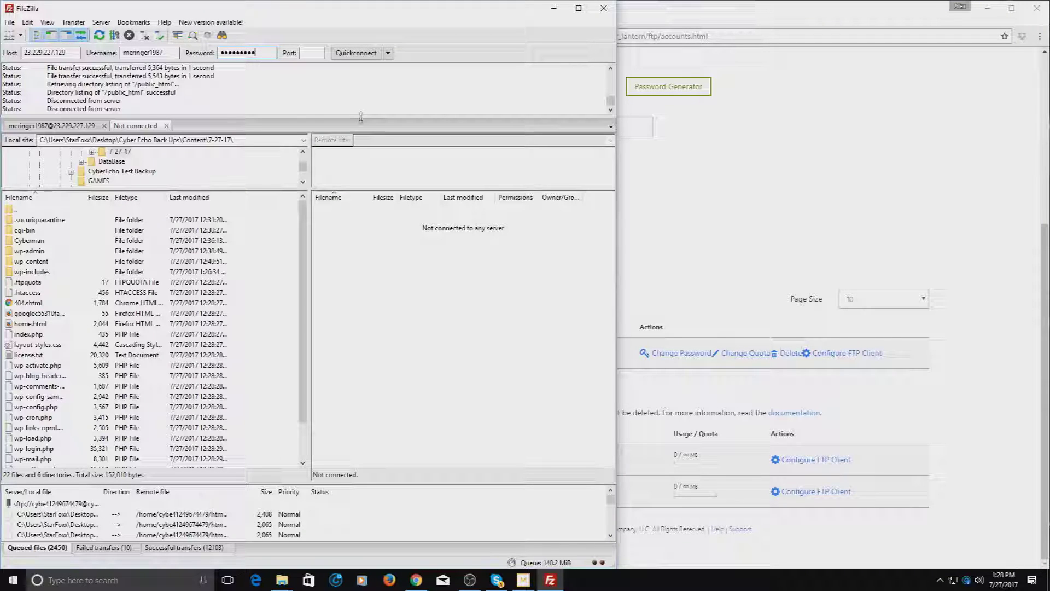
{"action": "left_click", "coordinate": [308, 54]}
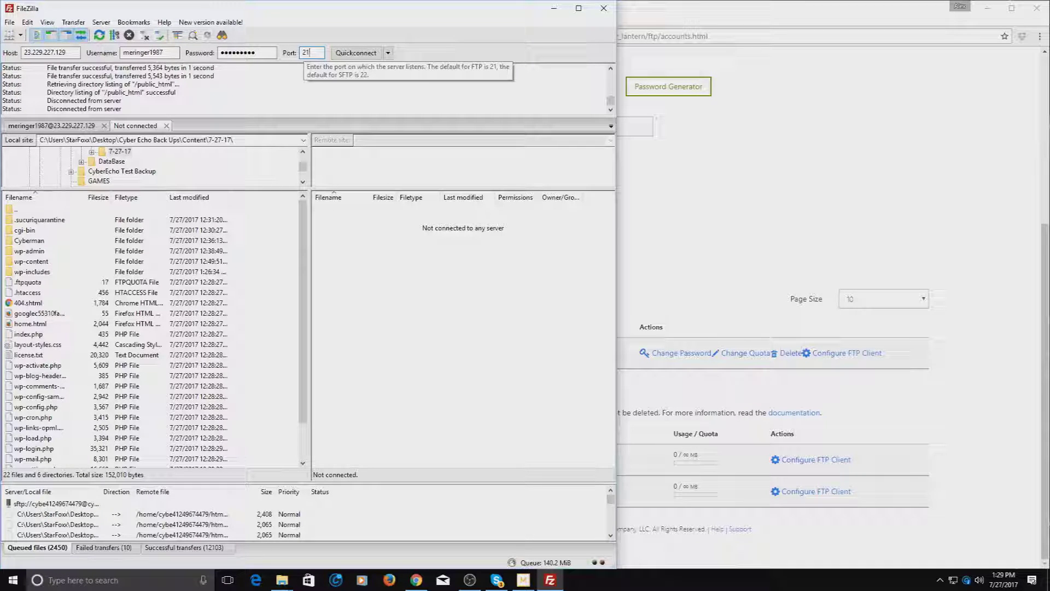
{"action": "left_click_drag", "start_coordinate": [265, 52], "coordinate": [200, 47]}
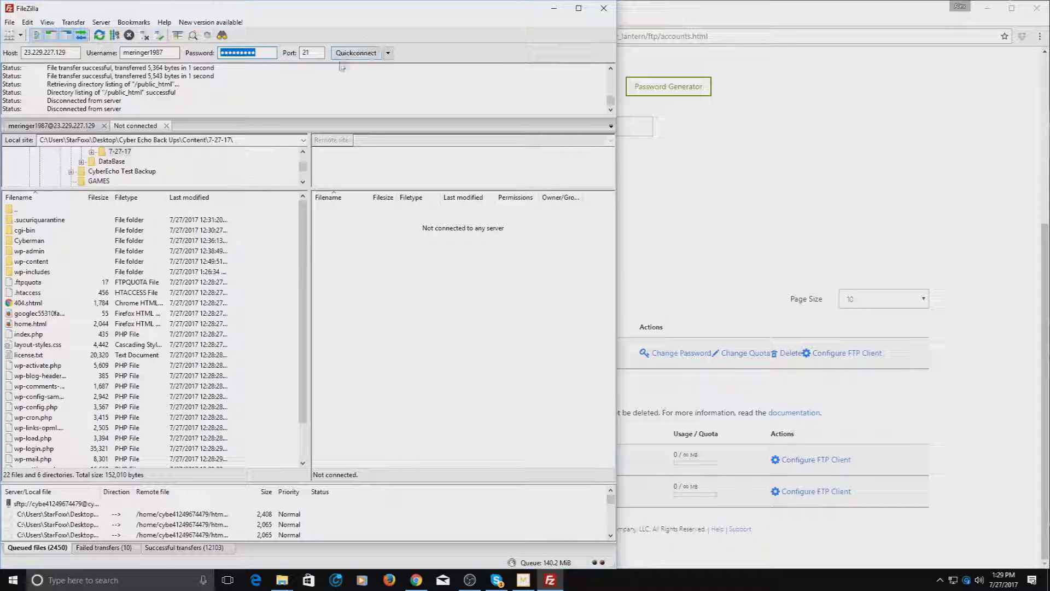
{"action": "left_click", "coordinate": [355, 53]}
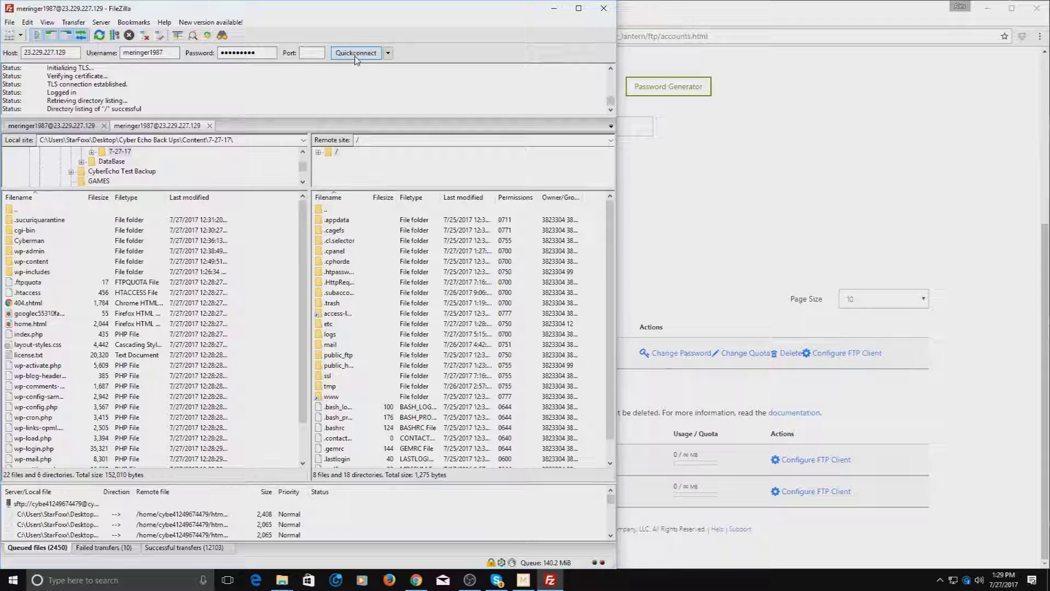
- Go up to the Desktop in the local site and open the CyberEcho Test Backup folder
{"action": "double_click", "coordinate": [22, 211]}
{"action": "double_click", "coordinate": [23, 210]}
{"action": "double_click", "coordinate": [20, 210]}
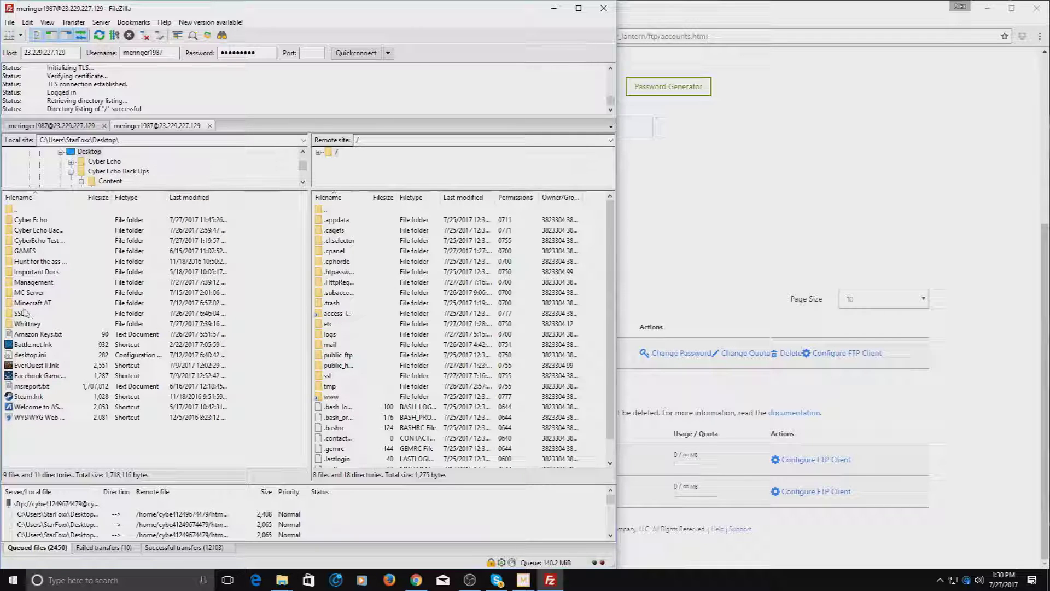
{"action": "double_click", "coordinate": [58, 242]}
{"action": "right_click", "coordinate": [15, 265]}
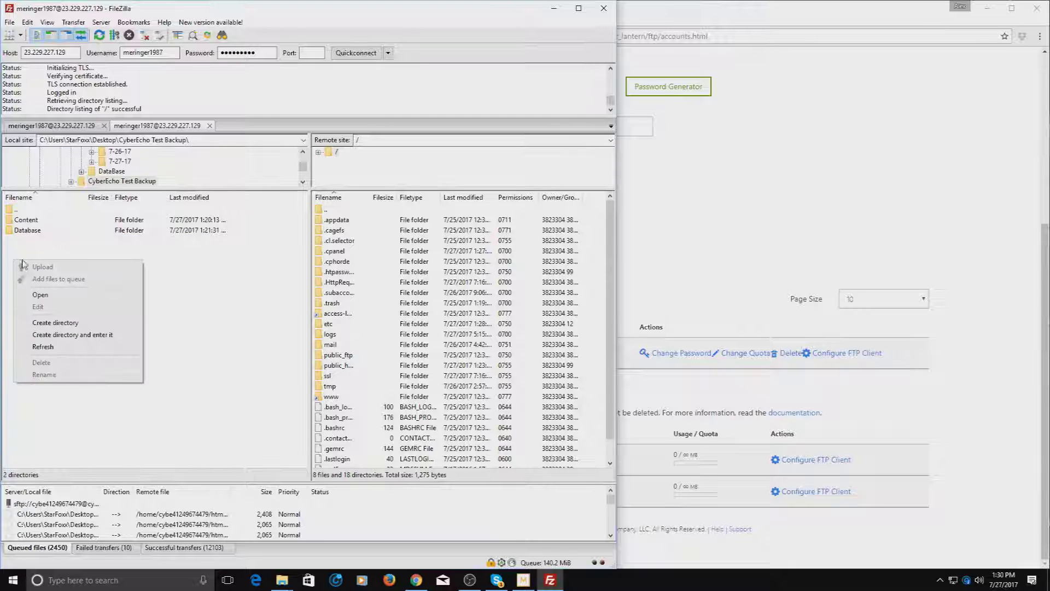
{"action": "left_click", "coordinate": [82, 324]}
{"action": "left_click", "coordinate": [220, 353]}
- Create a folder named Long Back Up inside the desktop's CyberEcho Test Backup folder in File Explorer, and close the window
{"action": "left_click_drag", "start_coordinate": [460, 17], "coordinate": [841, 16]}
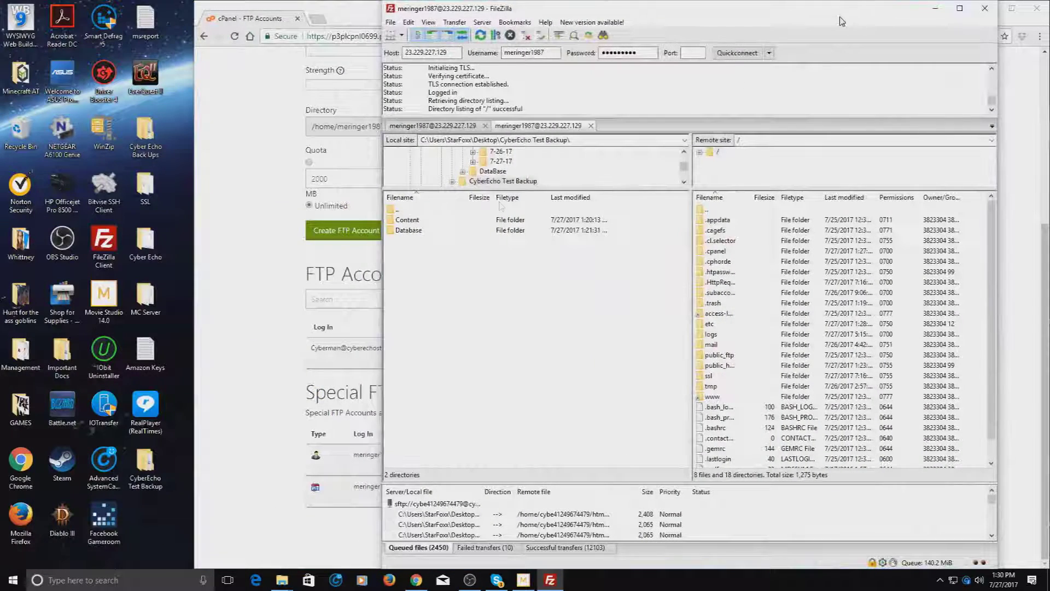
{"action": "left_click", "coordinate": [138, 486]}
{"action": "double_click", "coordinate": [140, 486]}
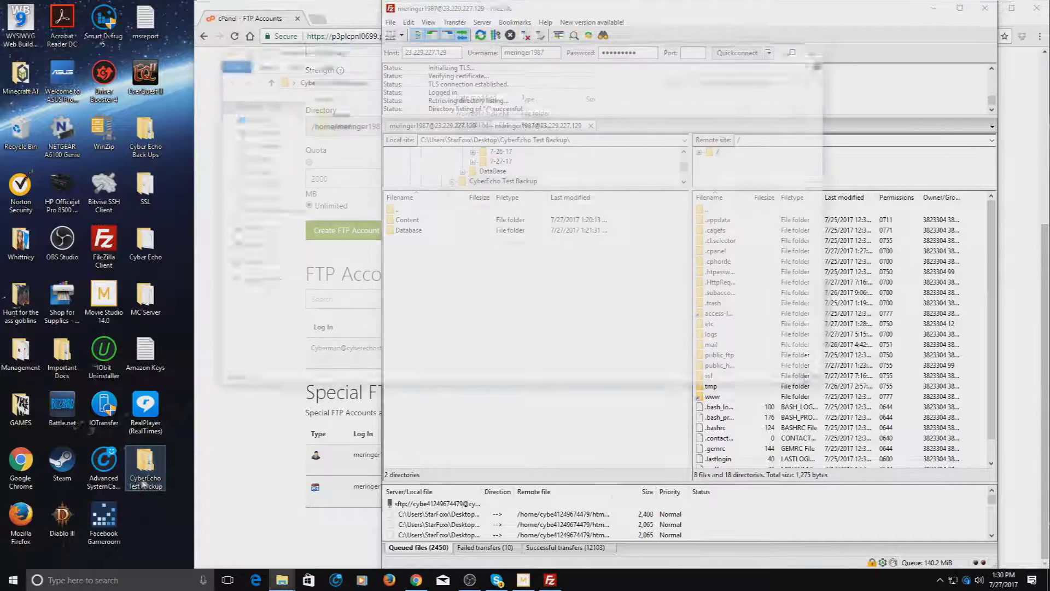
{"action": "right_click", "coordinate": [400, 168]}
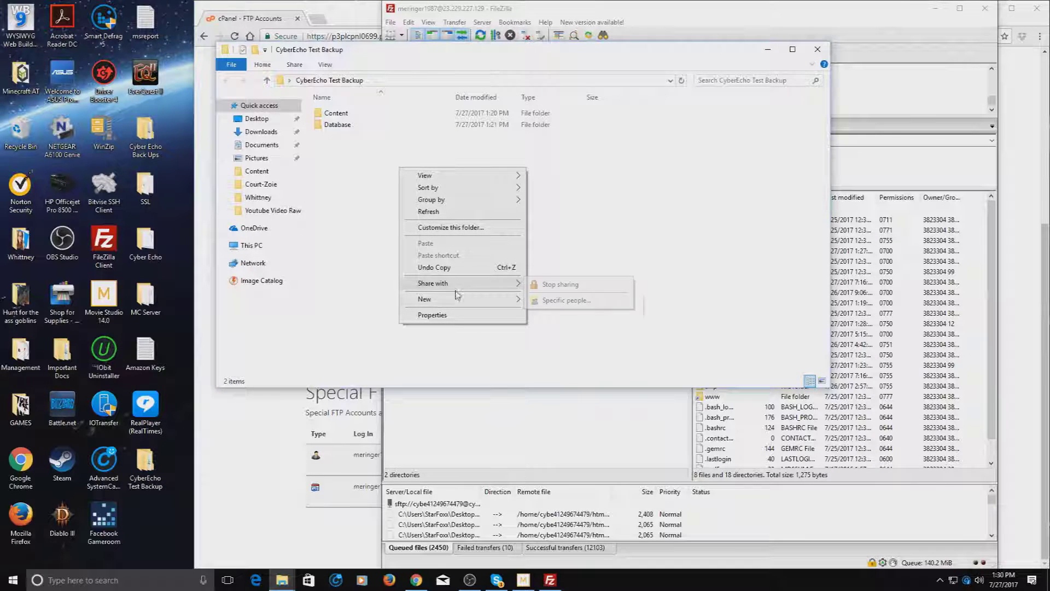
{"action": "mouse_move", "coordinate": [465, 299]}
{"action": "left_click", "coordinate": [563, 304]}
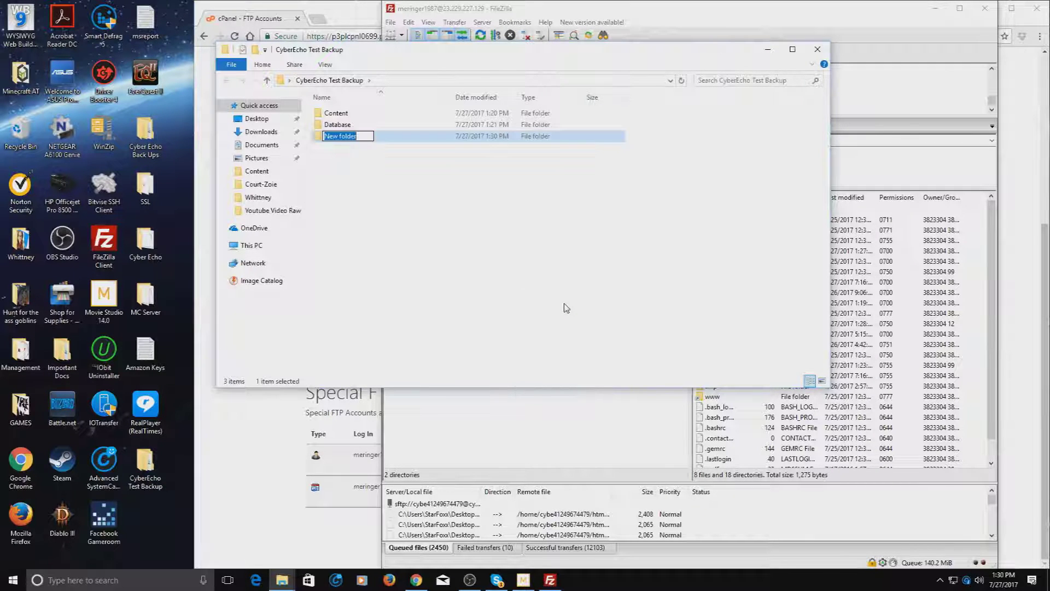
{"action": "type", "text": "Long Back Up"}
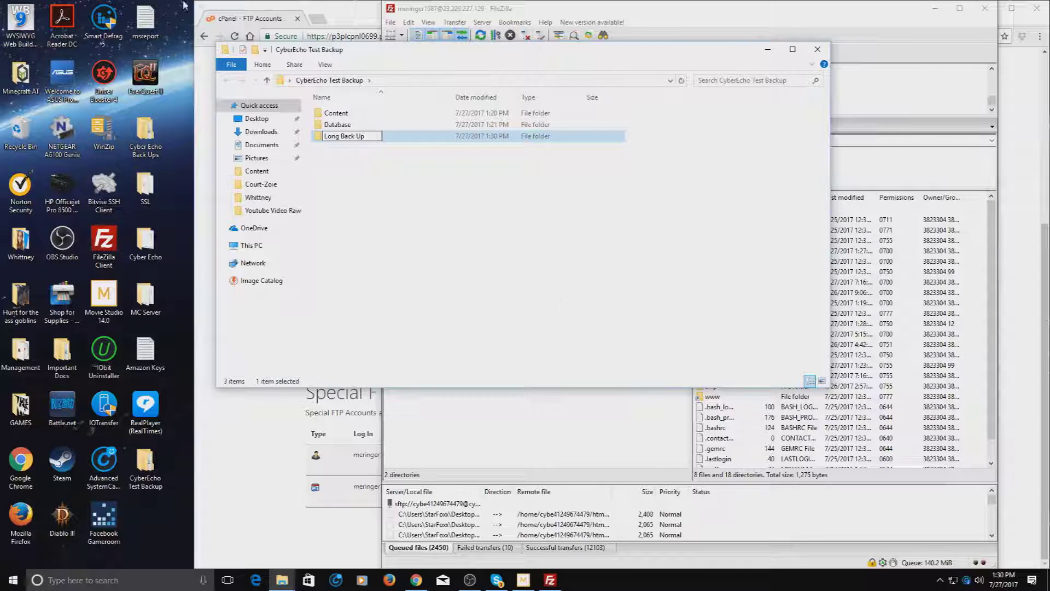
{"action": "left_click", "coordinate": [425, 182]}
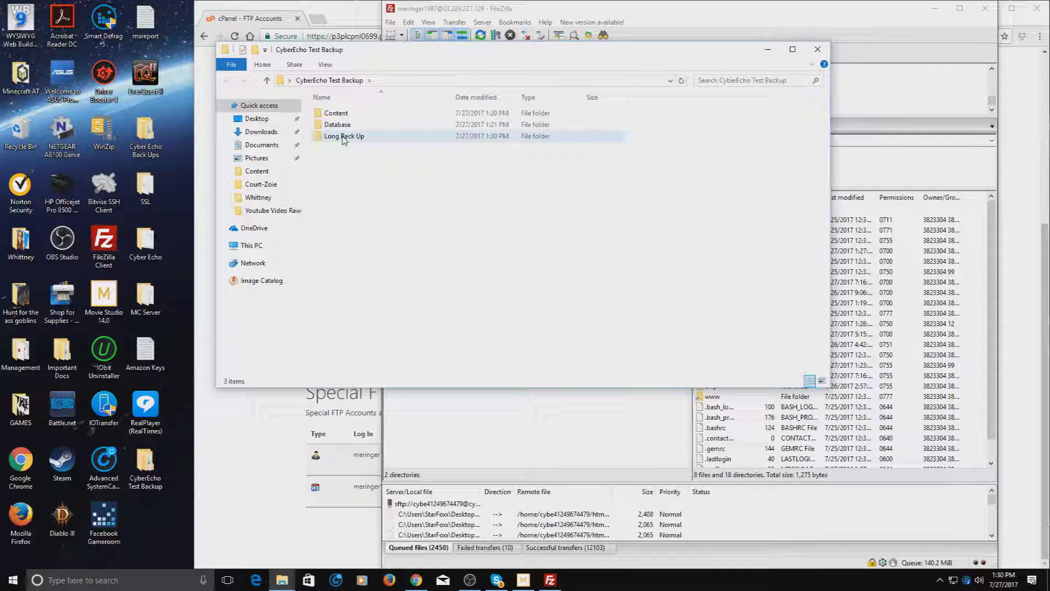
{"action": "left_click", "coordinate": [819, 49]}
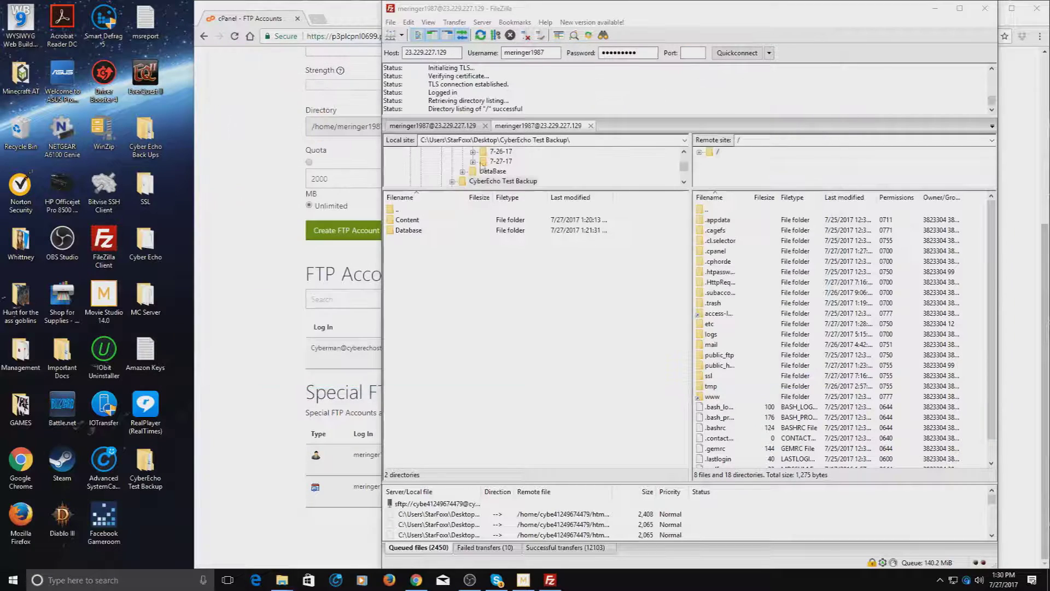
- Move FileZilla back over the desktop and reload the local CyberEcho Test Backup folder to open Long Back Up
{"action": "left_click_drag", "start_coordinate": [382, 155], "coordinate": [1, 155]}
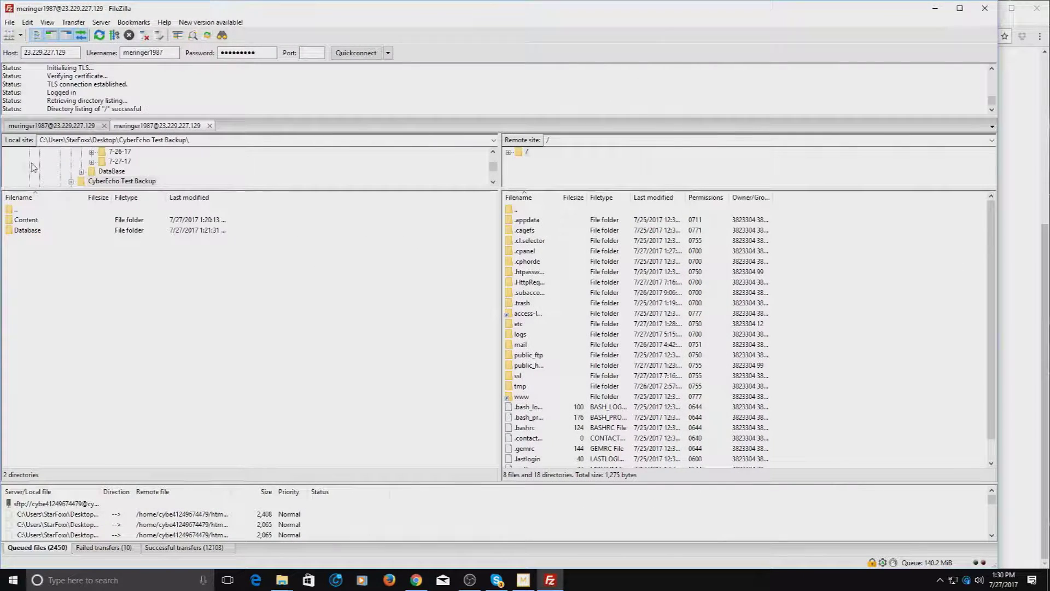
{"action": "double_click", "coordinate": [17, 210]}
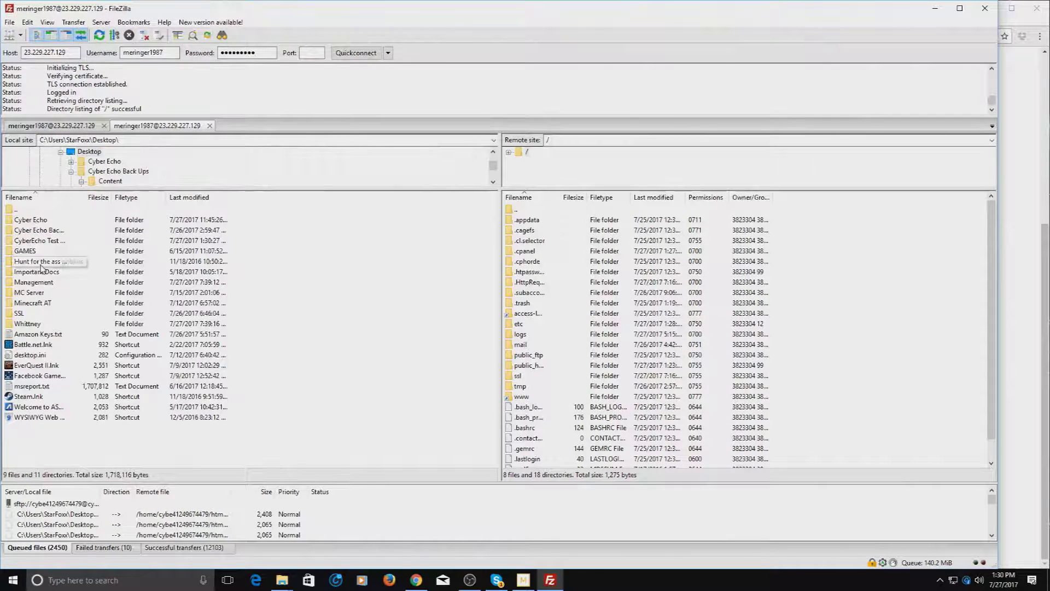
{"action": "left_click", "coordinate": [51, 241]}
{"action": "double_click", "coordinate": [51, 243]}
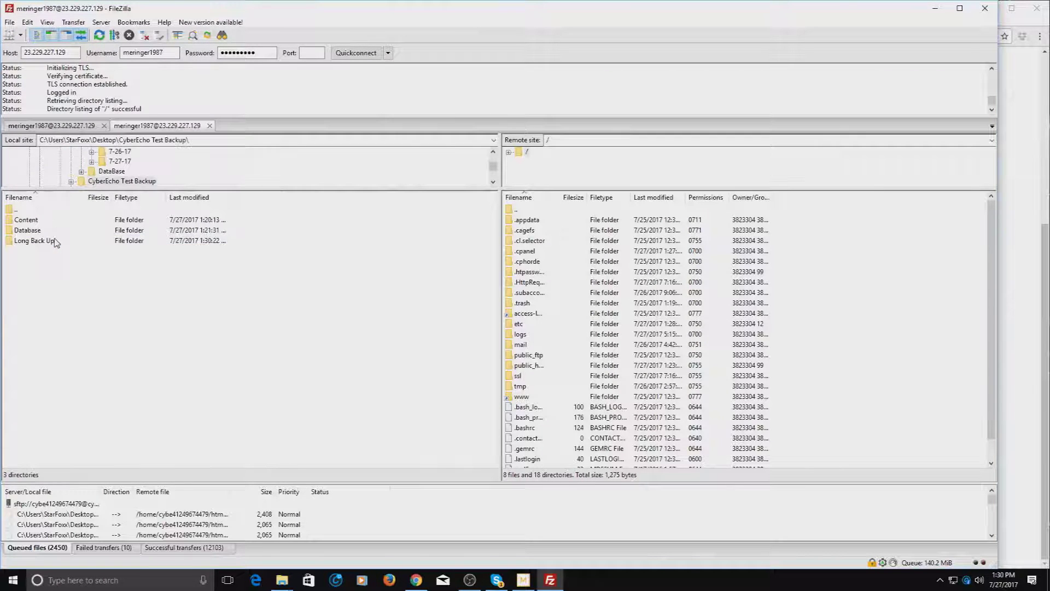
{"action": "double_click", "coordinate": [46, 244]}
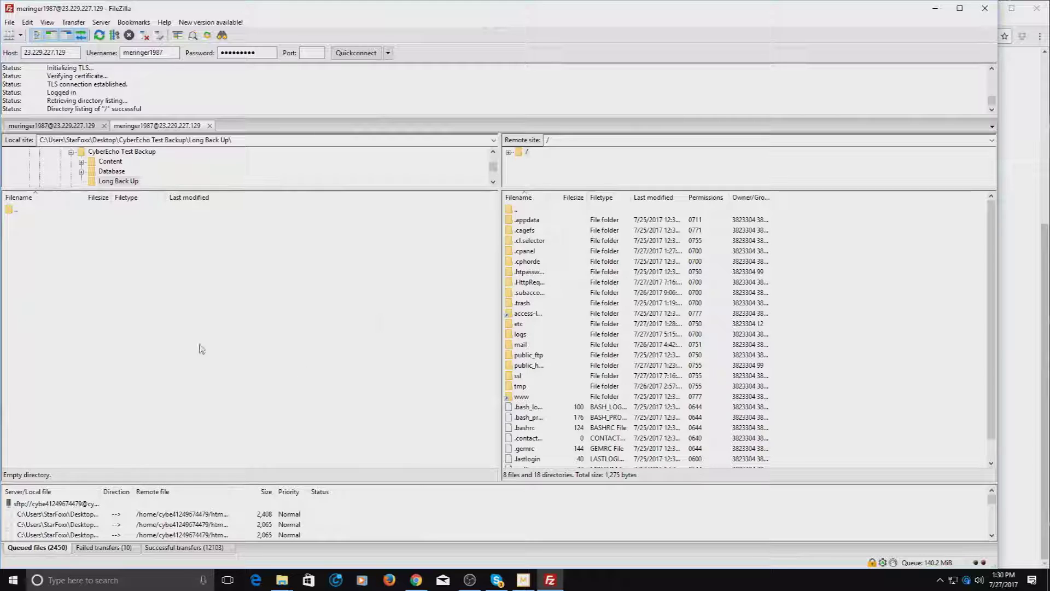
- Look through the remote root directory and the contents of public_html, ending back at the root
{"action": "left_click", "coordinate": [544, 220]}
{"action": "scroll", "coordinate": [579, 254], "scroll_direction": "down", "scroll_amount": 1}
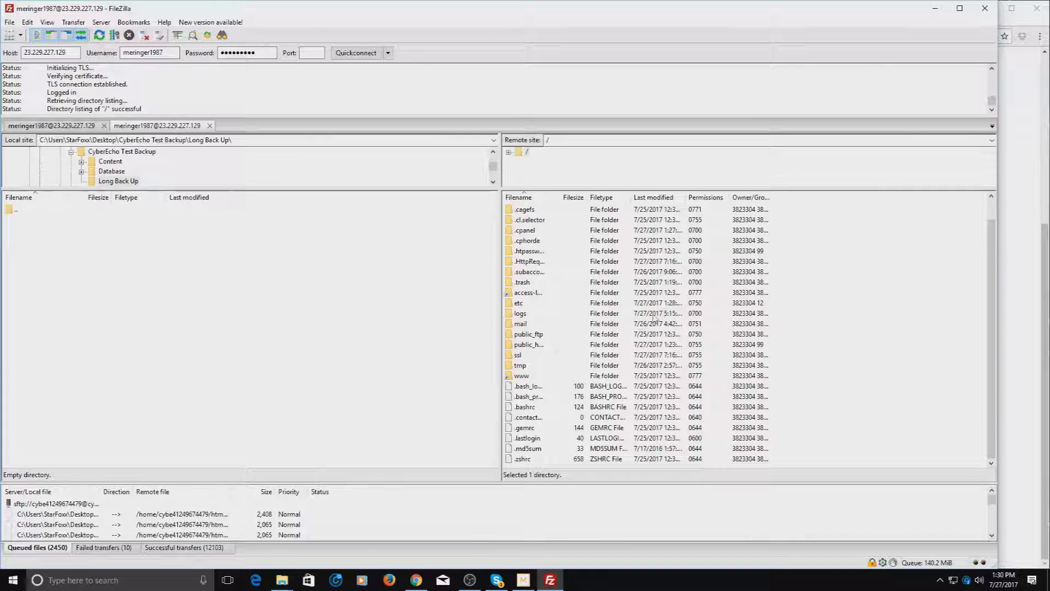
{"action": "scroll", "coordinate": [542, 347], "scroll_direction": "up", "scroll_amount": 1}
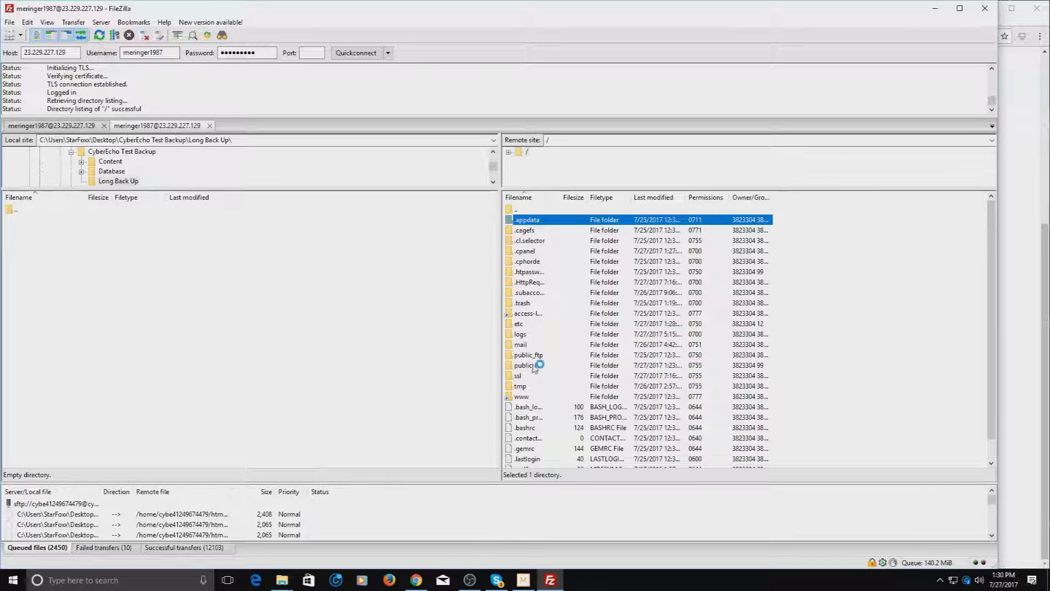
{"action": "double_click", "coordinate": [538, 365]}
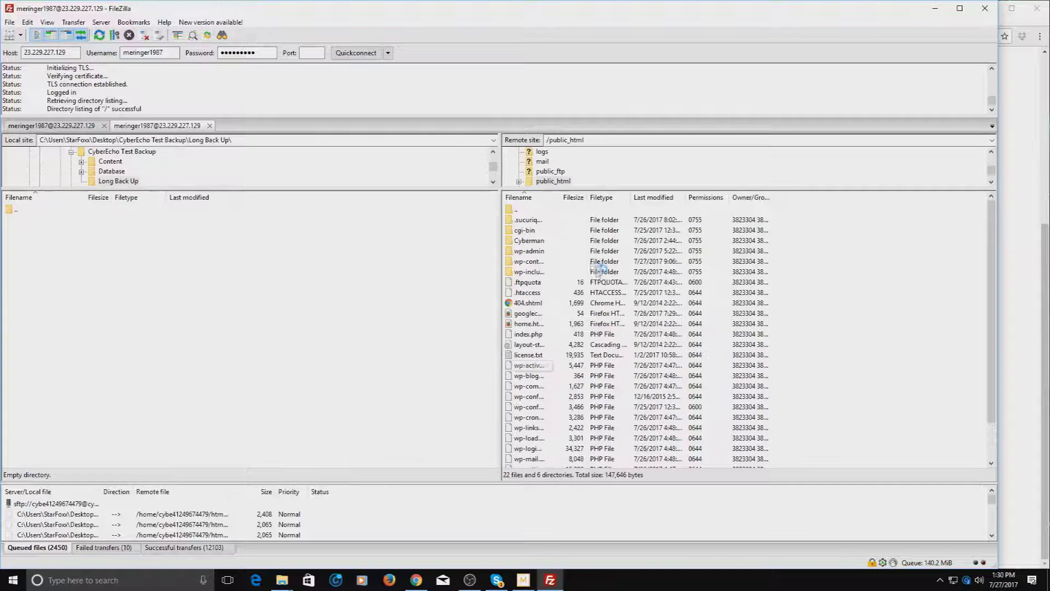
{"action": "left_click", "coordinate": [545, 214]}
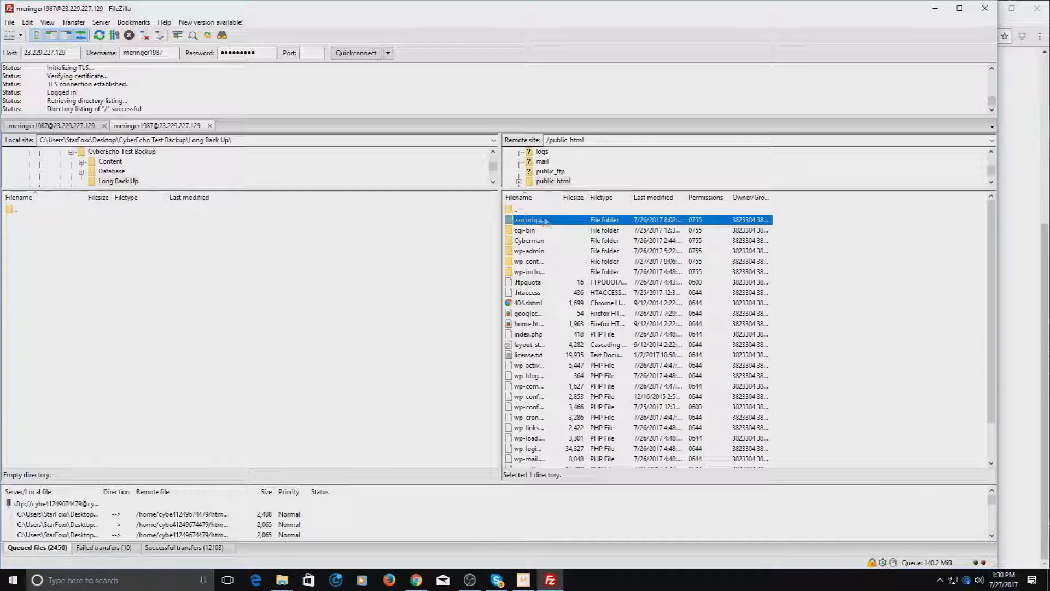
{"action": "double_click", "coordinate": [519, 212]}
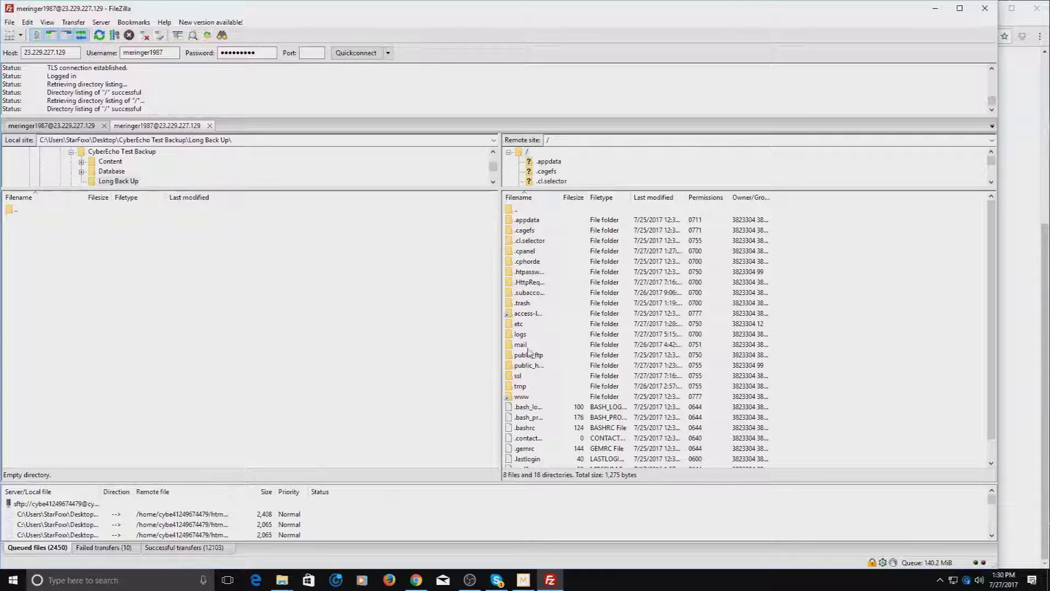
- Open the remote public_html folder and download all its files and folders into the local Long Back Up folder
{"action": "left_click", "coordinate": [533, 366]}
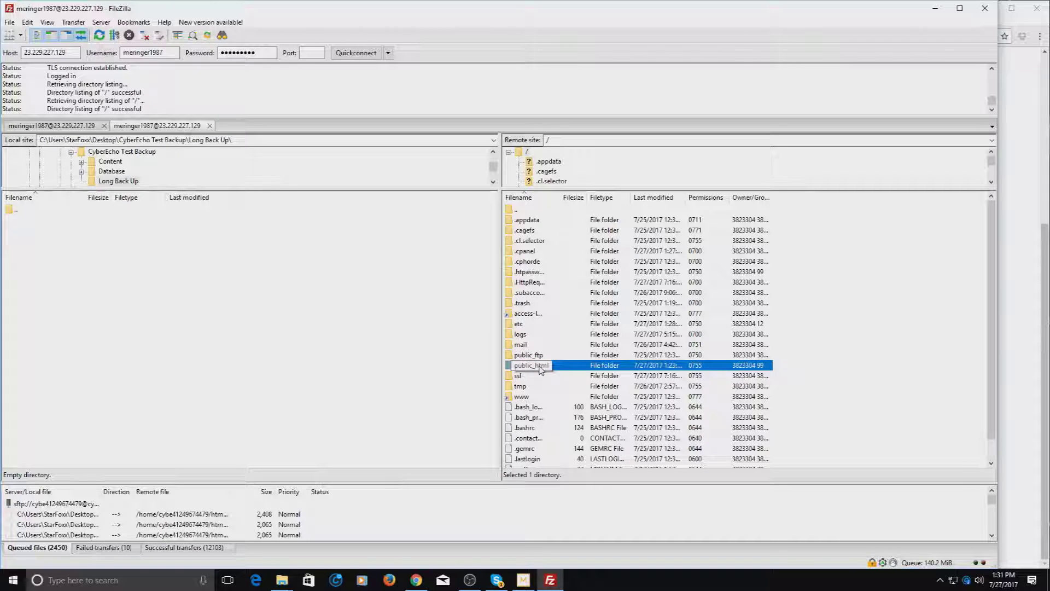
{"action": "double_click", "coordinate": [539, 366]}
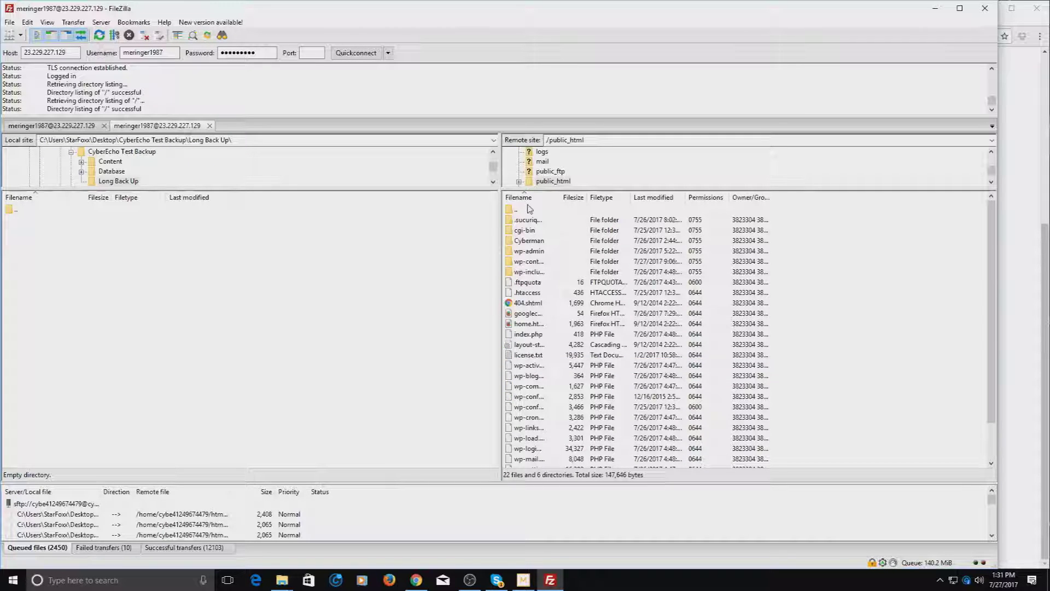
{"action": "left_click", "coordinate": [540, 219]}
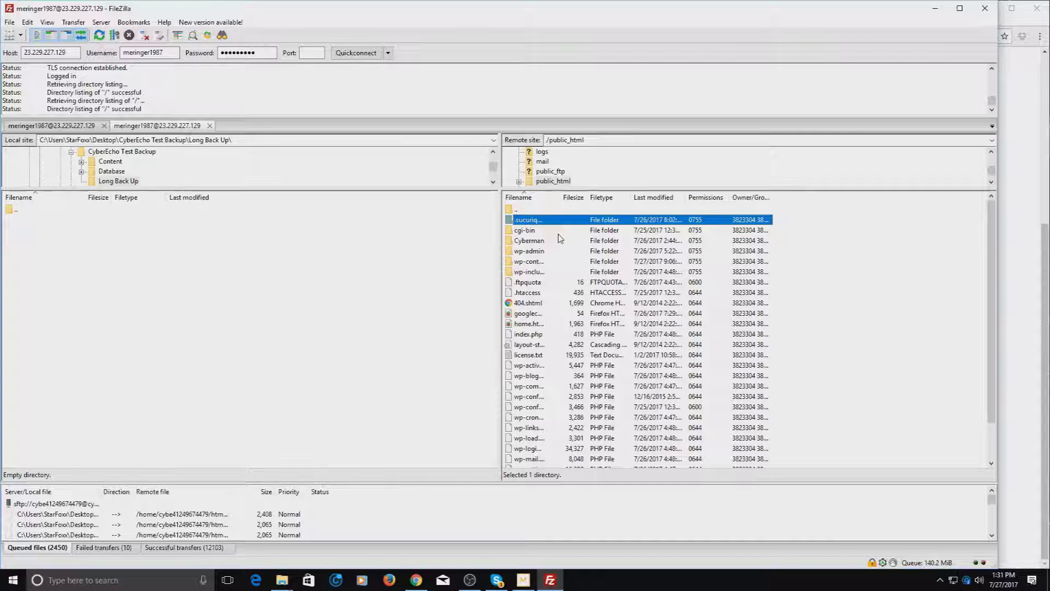
{"action": "key", "text": "shift+Down"}
{"action": "key", "text": "shift+Down"}
{"action": "key", "text": "shift+Down"}
{"action": "key", "text": "shift+Down"}
{"action": "key", "text": "shift+Down"}
{"action": "key", "text": "shift+Down"}
{"action": "key", "text": "shift+Down"}
{"action": "key", "text": "shift+Down"}
{"action": "key", "text": "shift+Down"}
{"action": "key", "text": "shift+Down"}
{"action": "key", "text": "shift+Down"}
{"action": "key", "text": "shift+Down"}
{"action": "key", "text": "shift+Down"}
{"action": "key", "text": "shift+Down"}
{"action": "key", "text": "shift+Down"}
{"action": "key", "text": "shift+Down"}
{"action": "key", "text": "shift+Down"}
{"action": "key", "text": "shift+Down"}
{"action": "key", "text": "shift+Down"}
{"action": "key", "text": "shift+Down"}
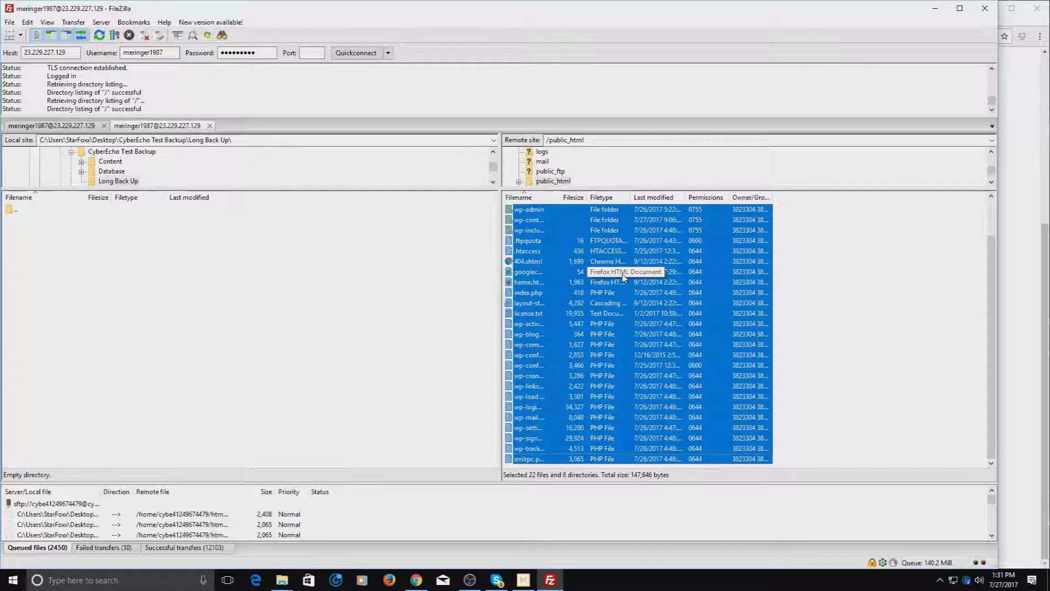
{"action": "left_click_drag", "start_coordinate": [624, 278], "coordinate": [163, 285]}
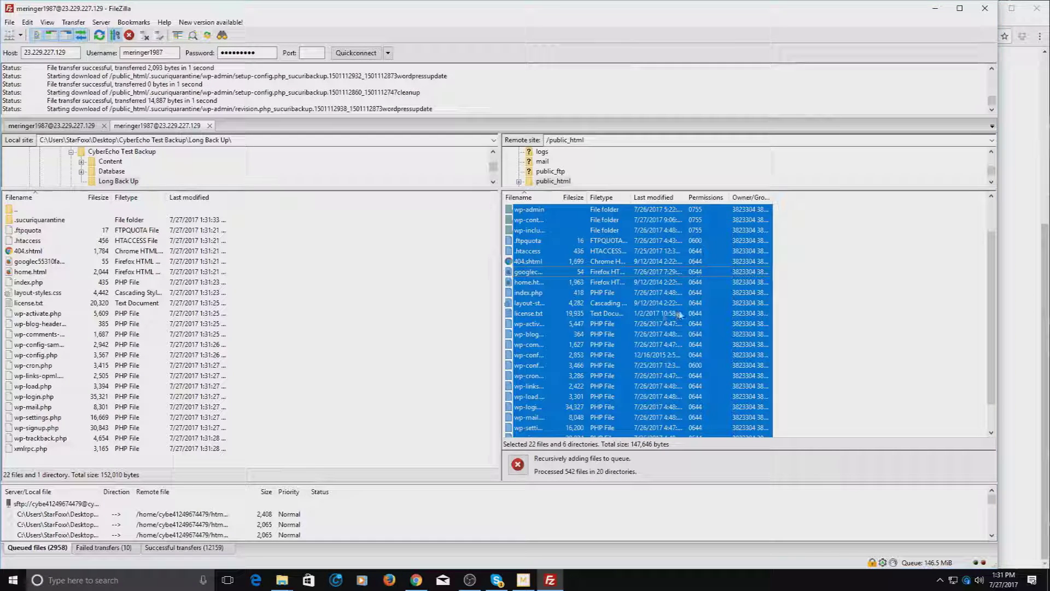
{"action": "scroll", "coordinate": [613, 282], "scroll_direction": "up", "scroll_amount": 1}
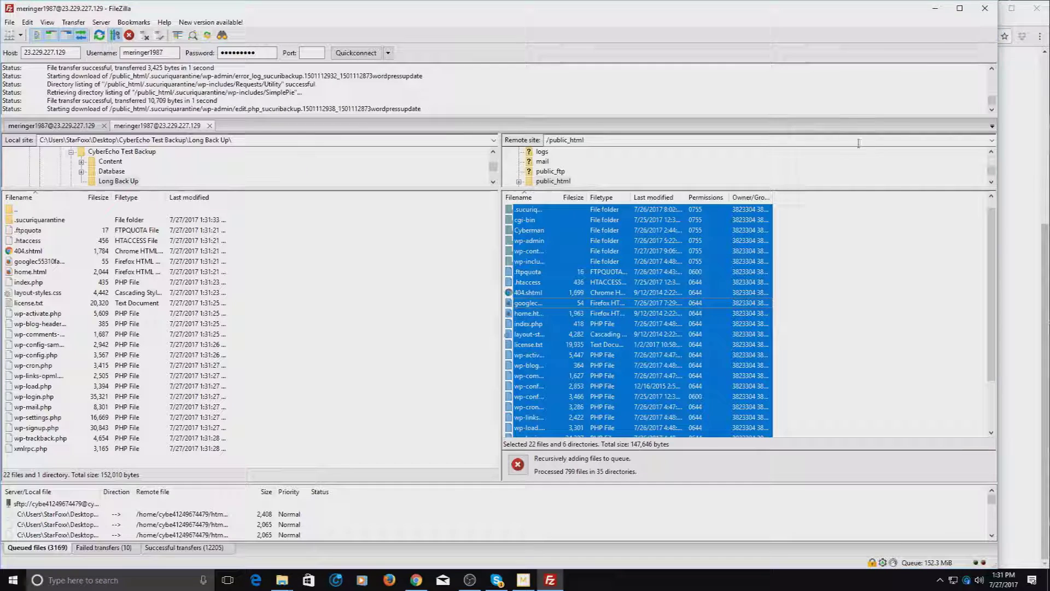
- Minimize FileZilla and return to the cPanel home page in Chrome
{"action": "left_click", "coordinate": [933, 9]}
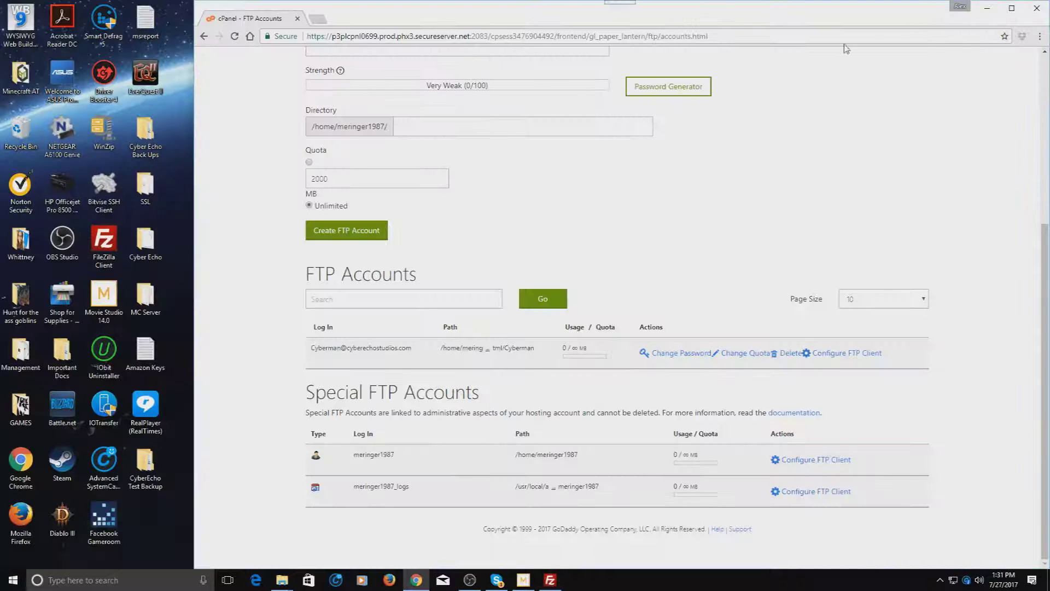
{"action": "scroll", "coordinate": [458, 255], "scroll_direction": "up", "scroll_amount": 5}
{"action": "left_click", "coordinate": [316, 83]}
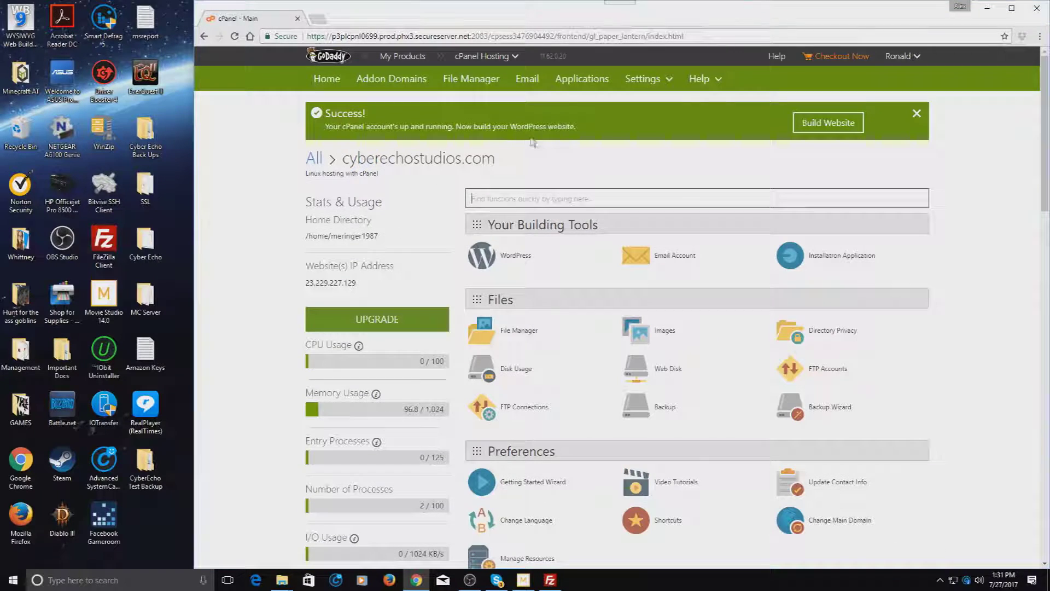
- Open File Manager at the web root (public_html/www) and expand the public_html folder in the directory tree
{"action": "scroll", "coordinate": [563, 296], "scroll_direction": "down", "scroll_amount": 2}
{"action": "scroll", "coordinate": [564, 296], "scroll_direction": "down", "scroll_amount": 4}
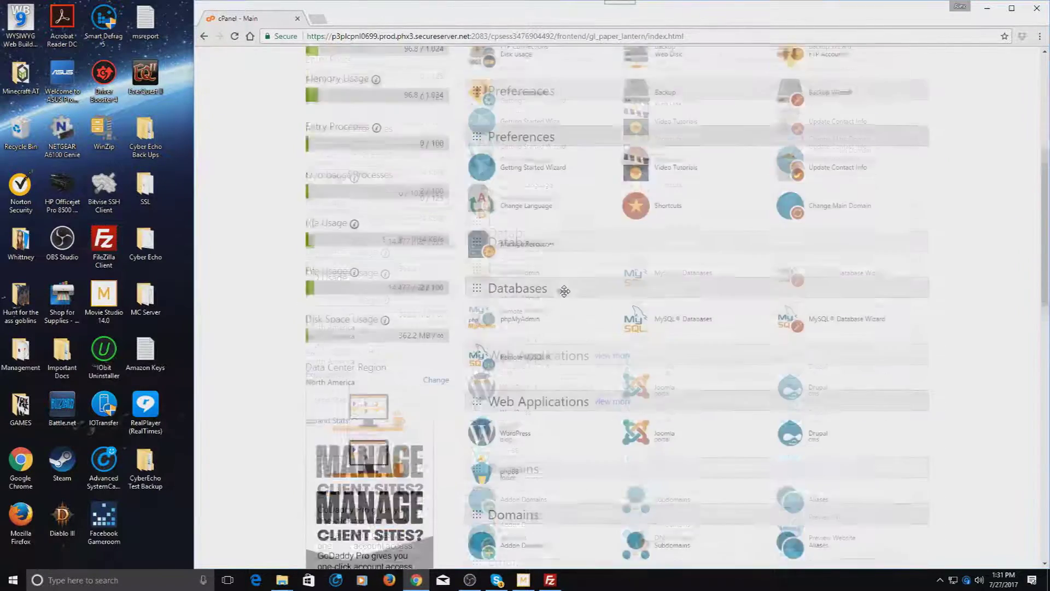
{"action": "scroll", "coordinate": [568, 304], "scroll_direction": "up", "scroll_amount": 6}
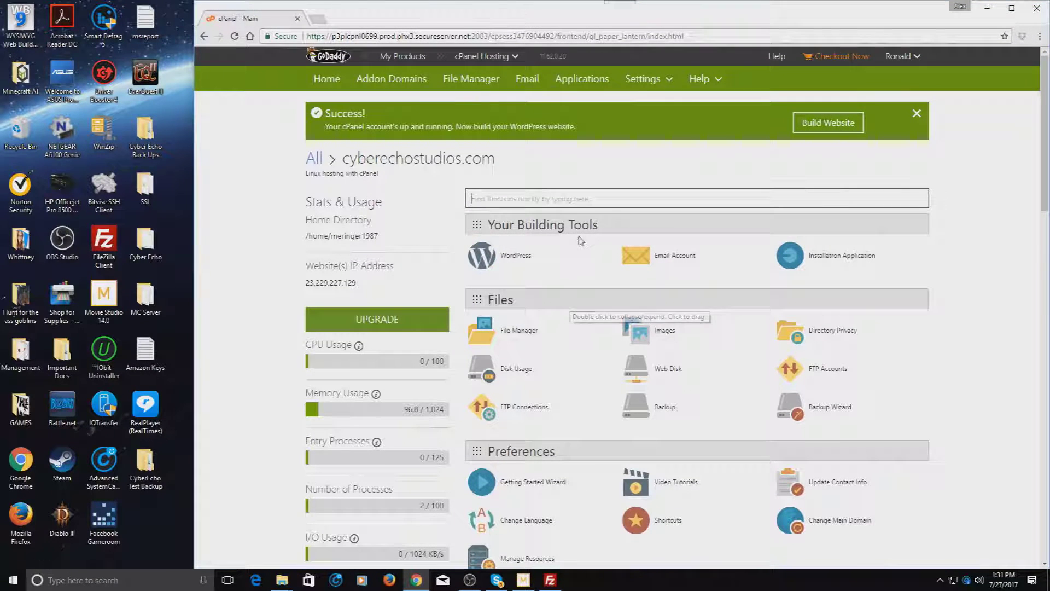
{"action": "left_click", "coordinate": [529, 193]}
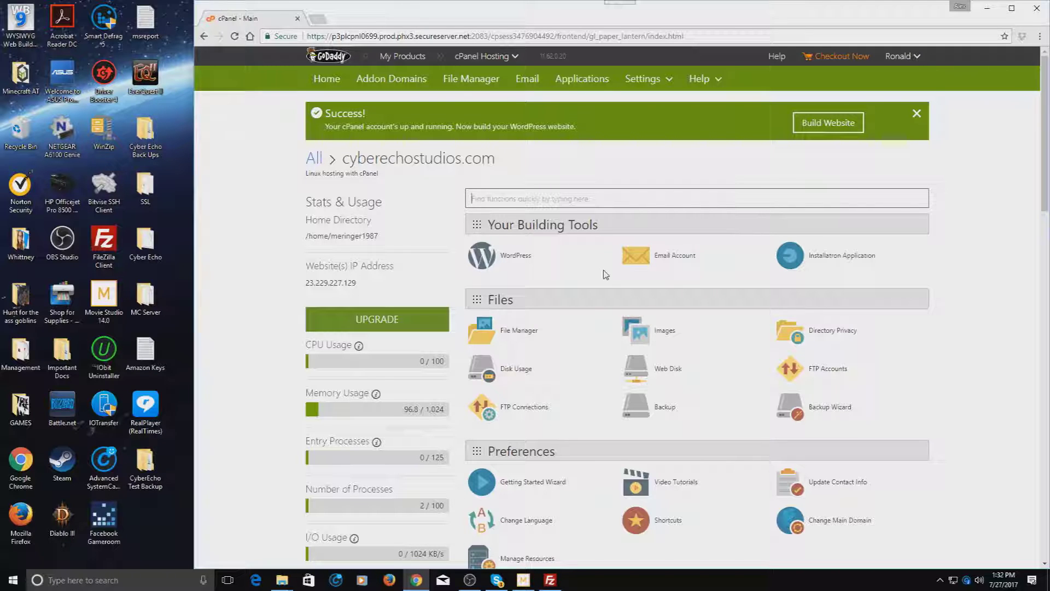
{"action": "left_click", "coordinate": [520, 331]}
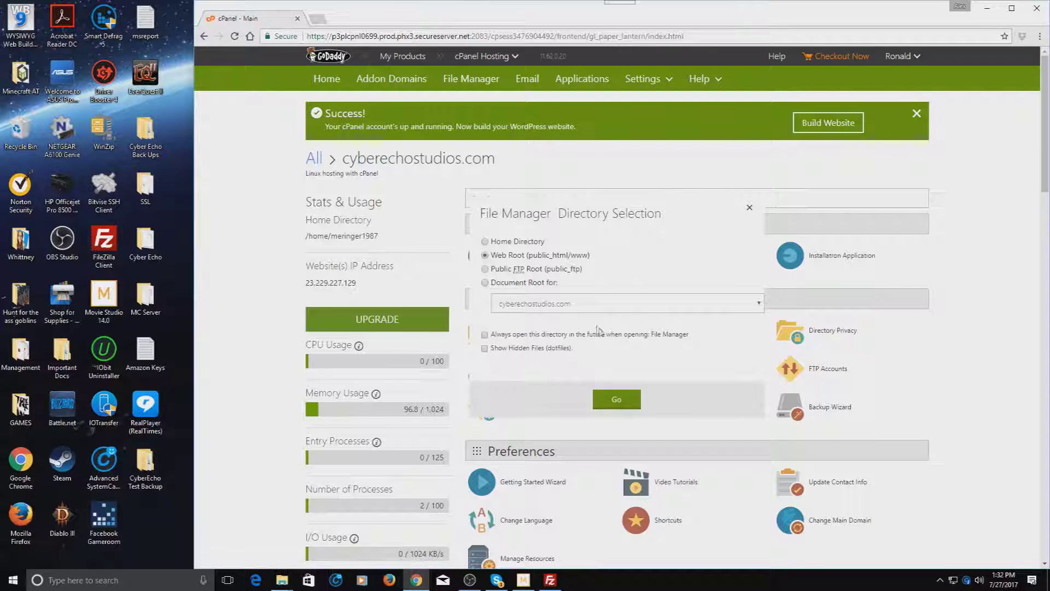
{"action": "left_click", "coordinate": [633, 402]}
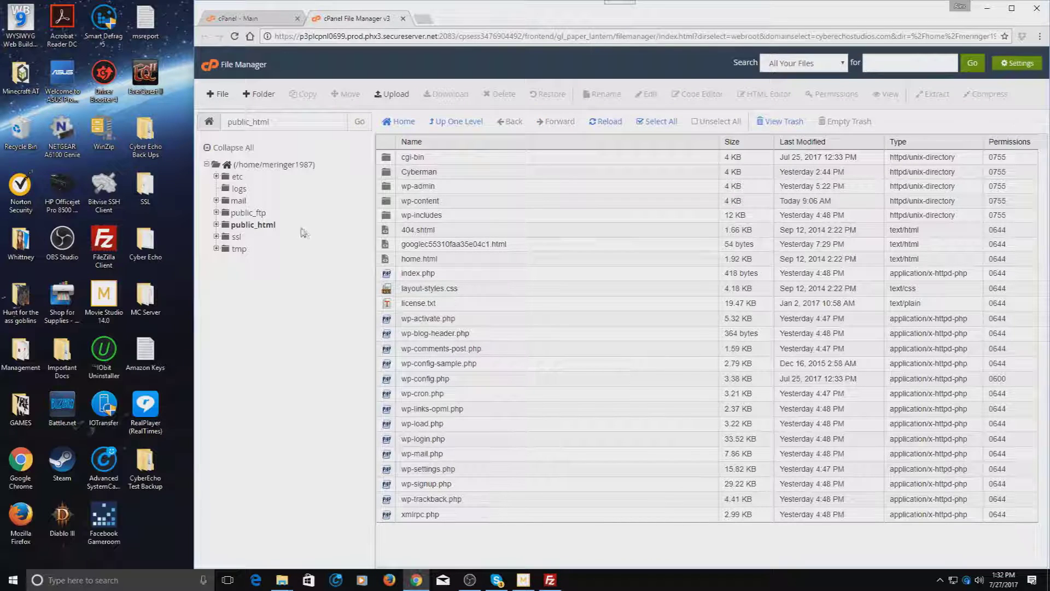
{"action": "left_click", "coordinate": [225, 225]}
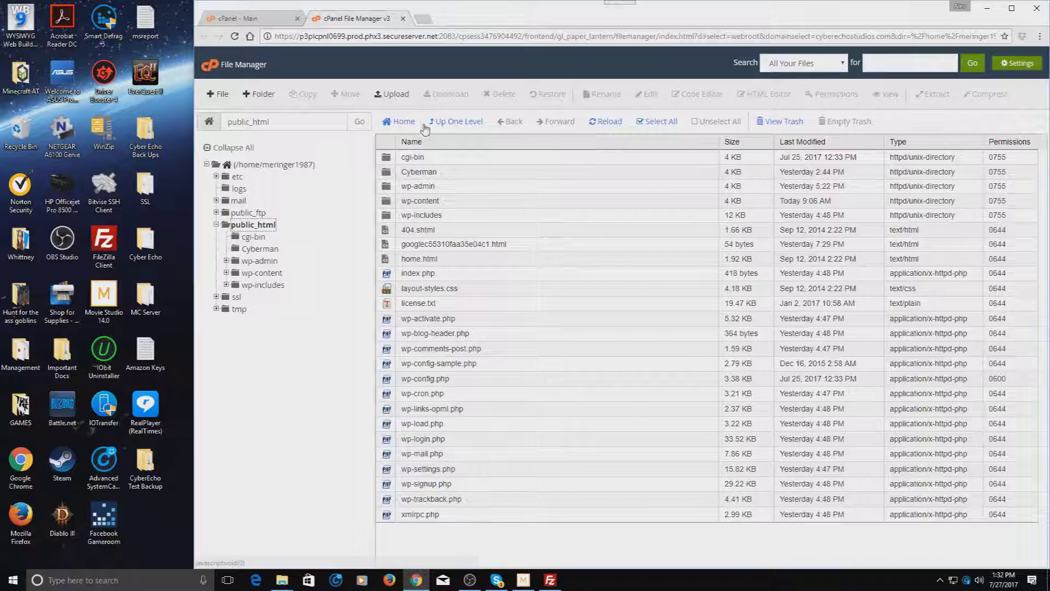
- Upload the cgi-bin zip from CyberEcho Test Backup > Content > 7-27-17 into public_html and return to the folder listing
{"action": "left_click", "coordinate": [407, 96]}
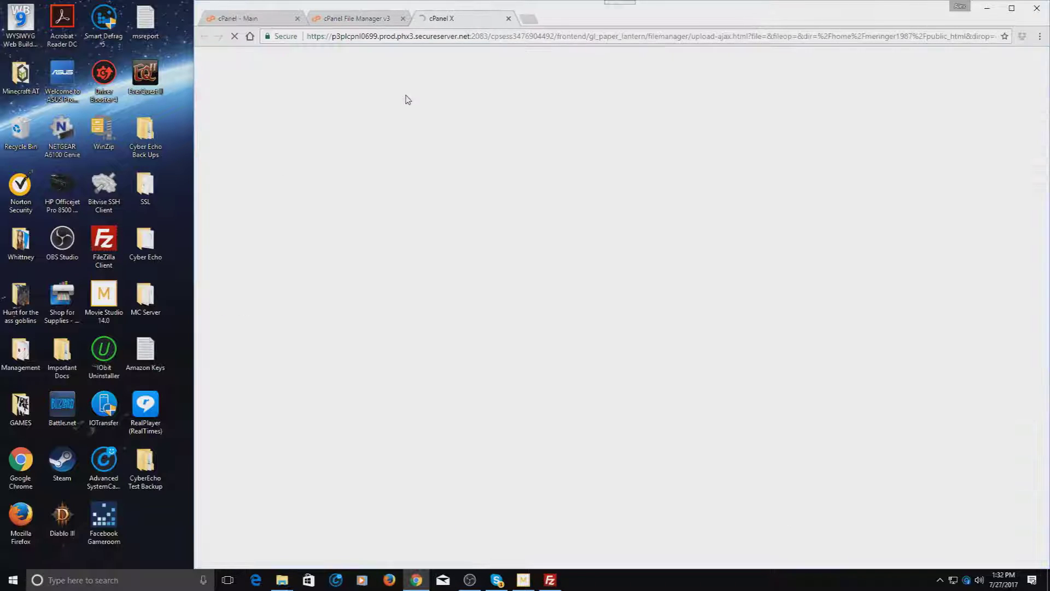
{"action": "left_click", "coordinate": [223, 146]}
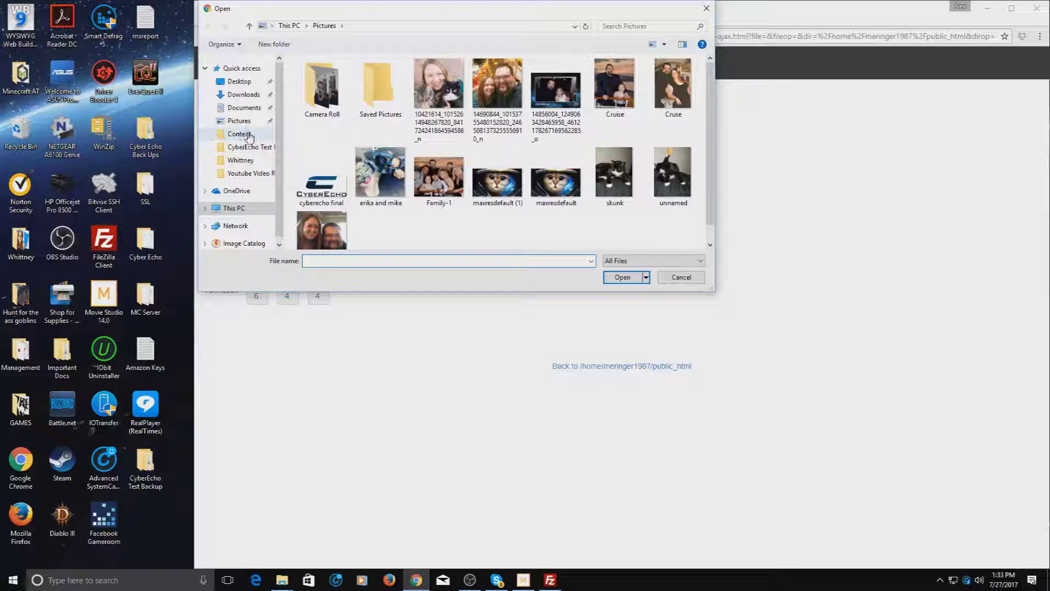
{"action": "left_click", "coordinate": [257, 174]}
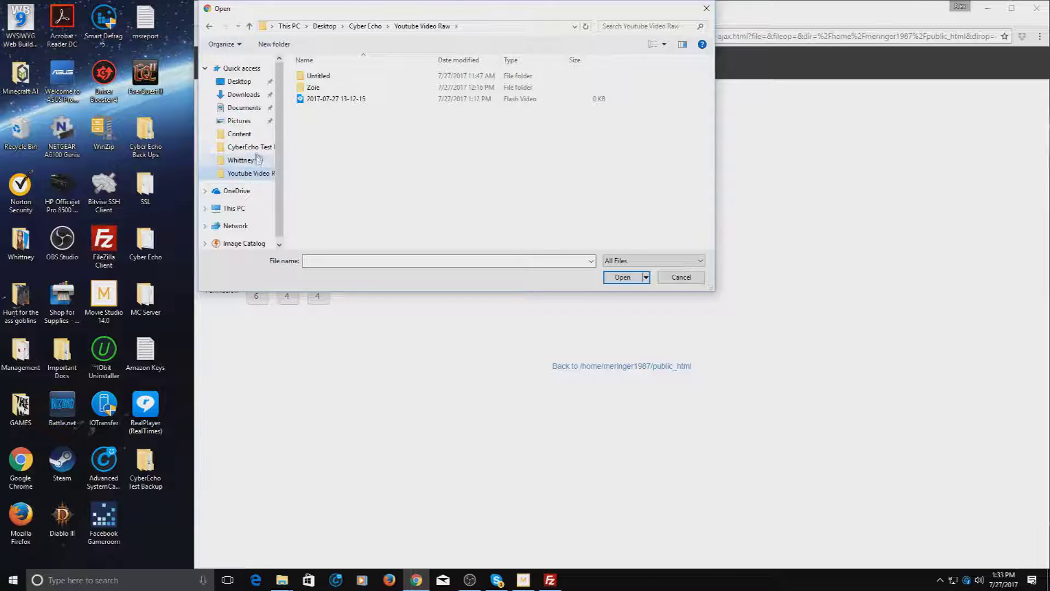
{"action": "left_click", "coordinate": [240, 134]}
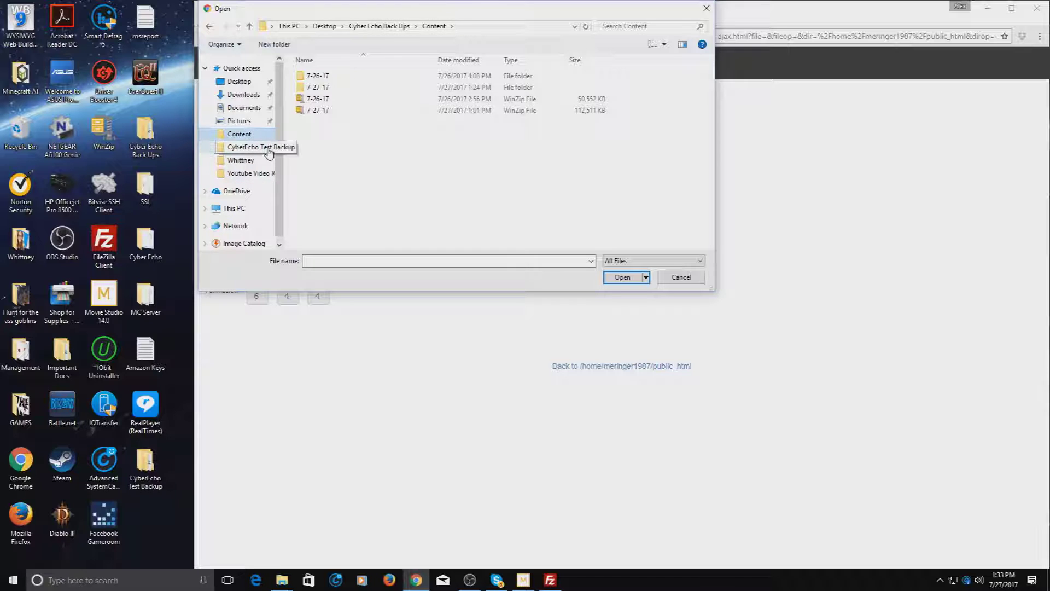
{"action": "left_click", "coordinate": [253, 147]}
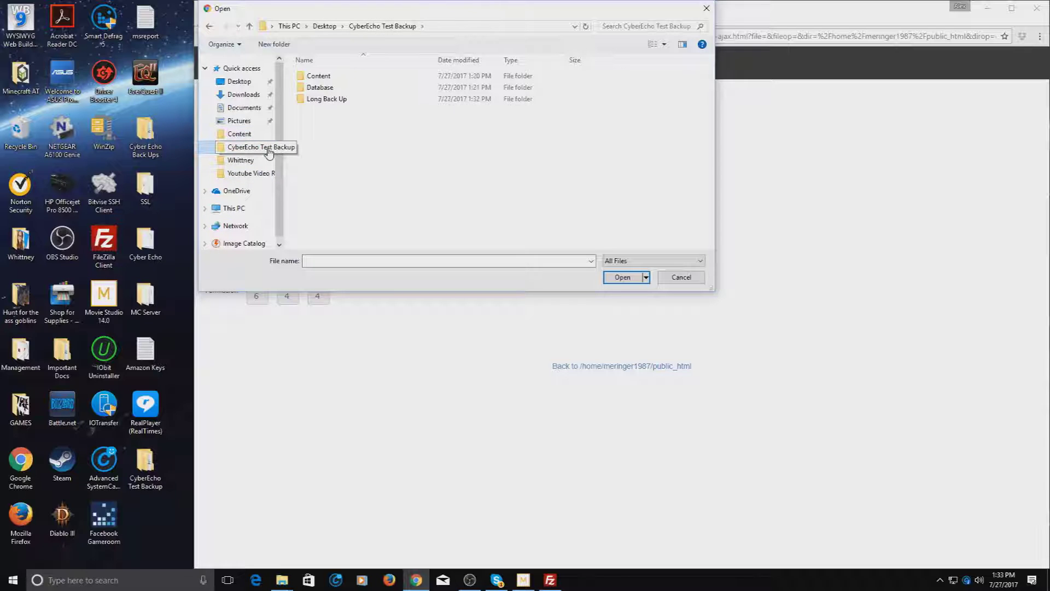
{"action": "left_click", "coordinate": [322, 81]}
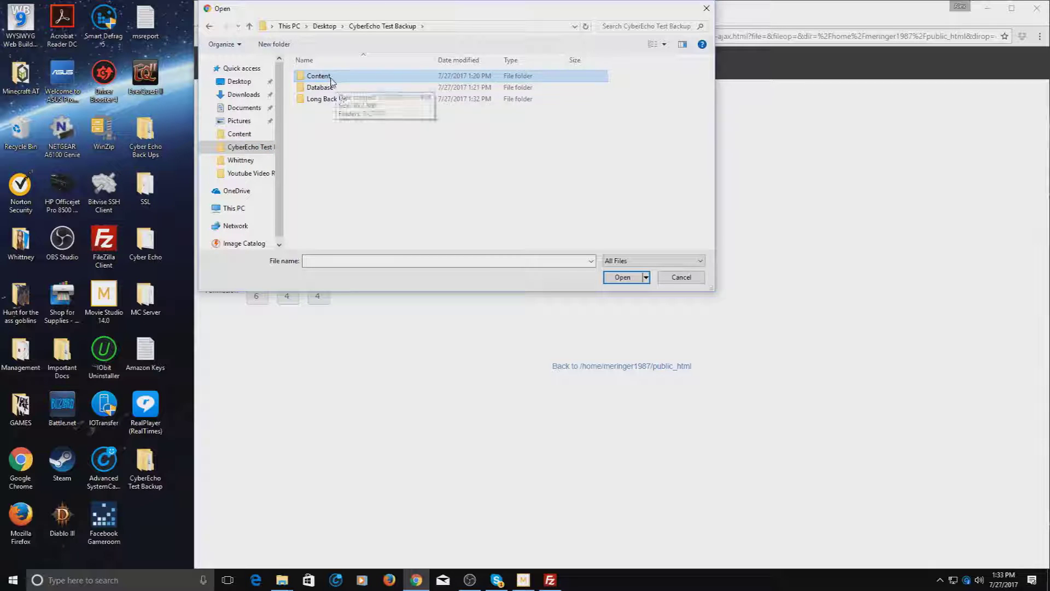
{"action": "double_click", "coordinate": [330, 81]}
{"action": "double_click", "coordinate": [331, 81]}
{"action": "left_click", "coordinate": [318, 77]}
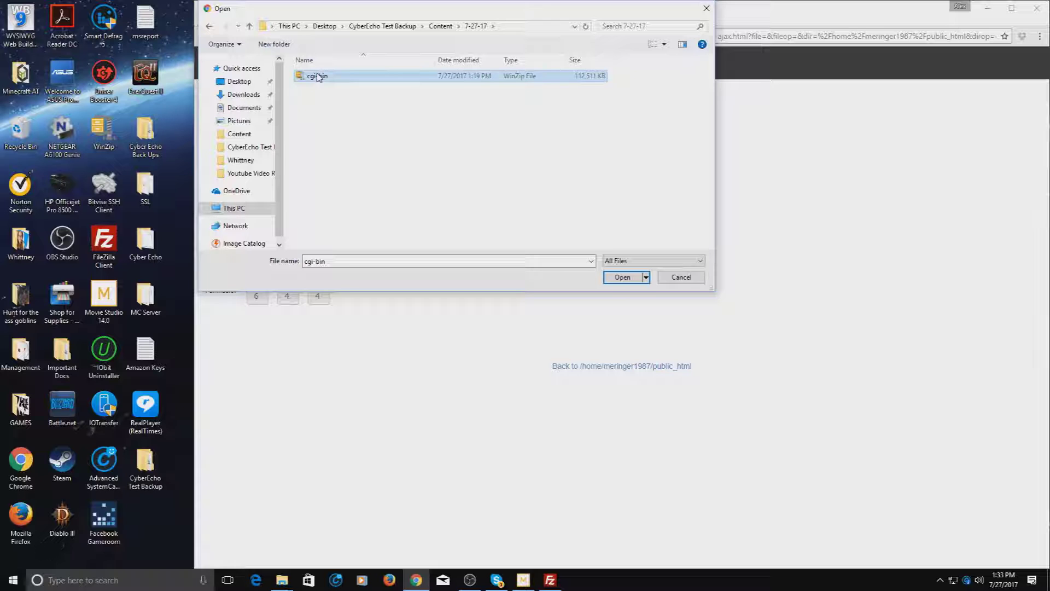
{"action": "left_click", "coordinate": [627, 277]}
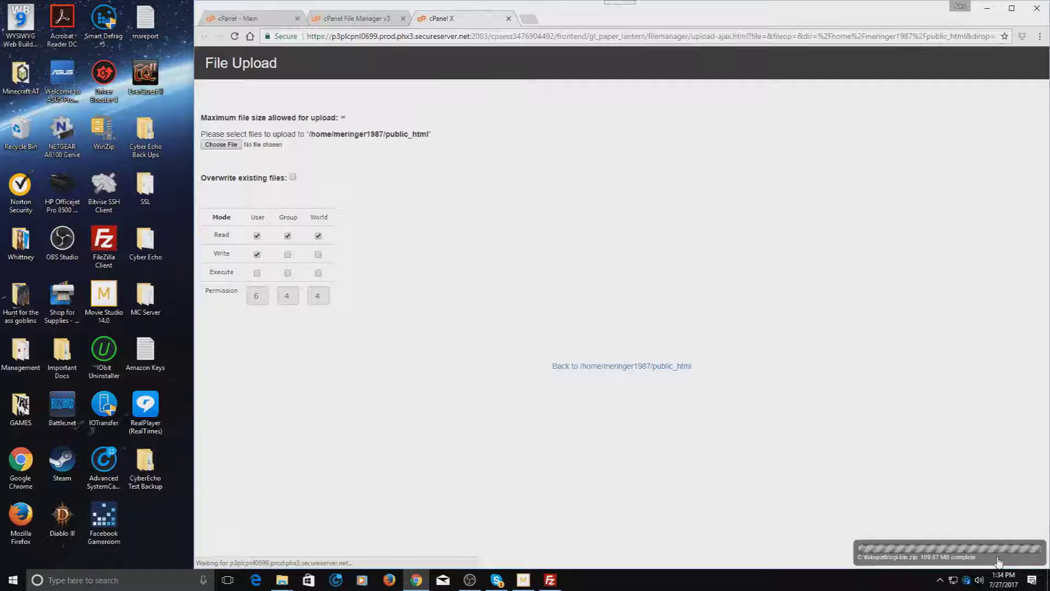
{"action": "left_click", "coordinate": [573, 368]}
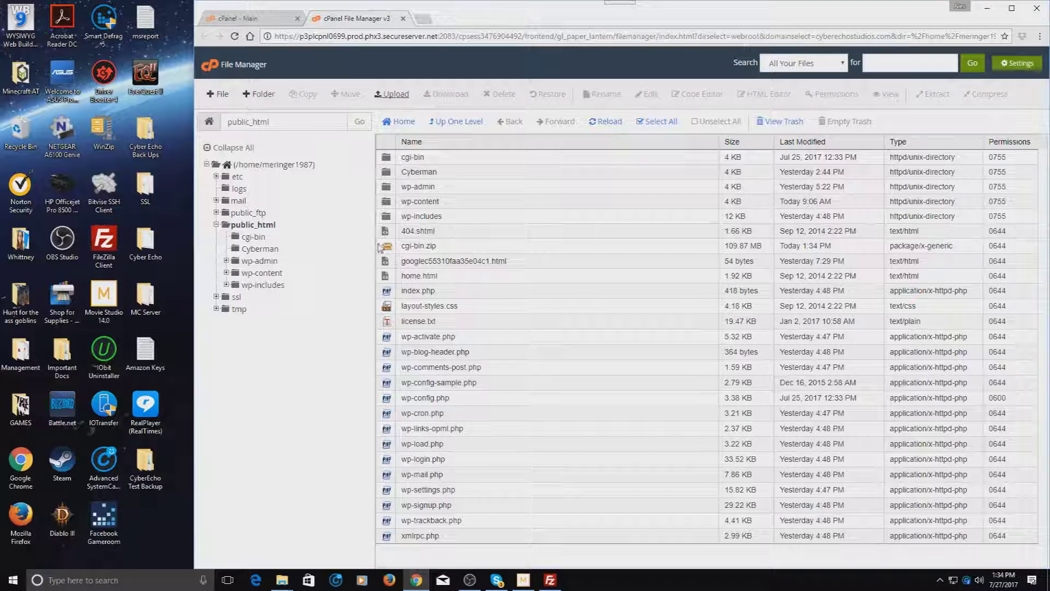
- Delete cgi-bin.zip from public_html, collapse the folder in the tree and close File Manager
{"action": "left_click", "coordinate": [390, 246]}
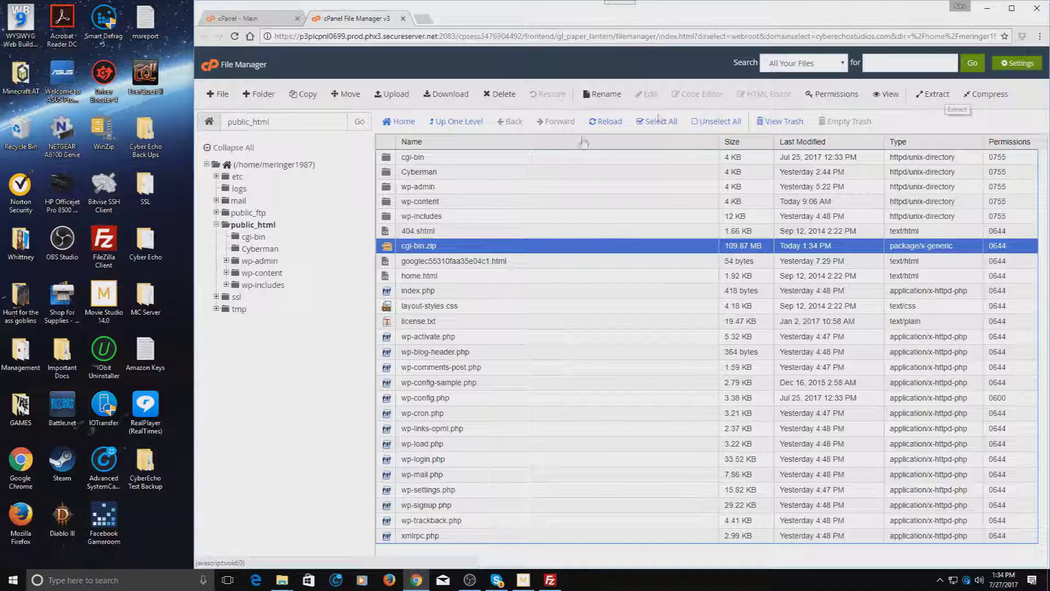
{"action": "right_click", "coordinate": [454, 252]}
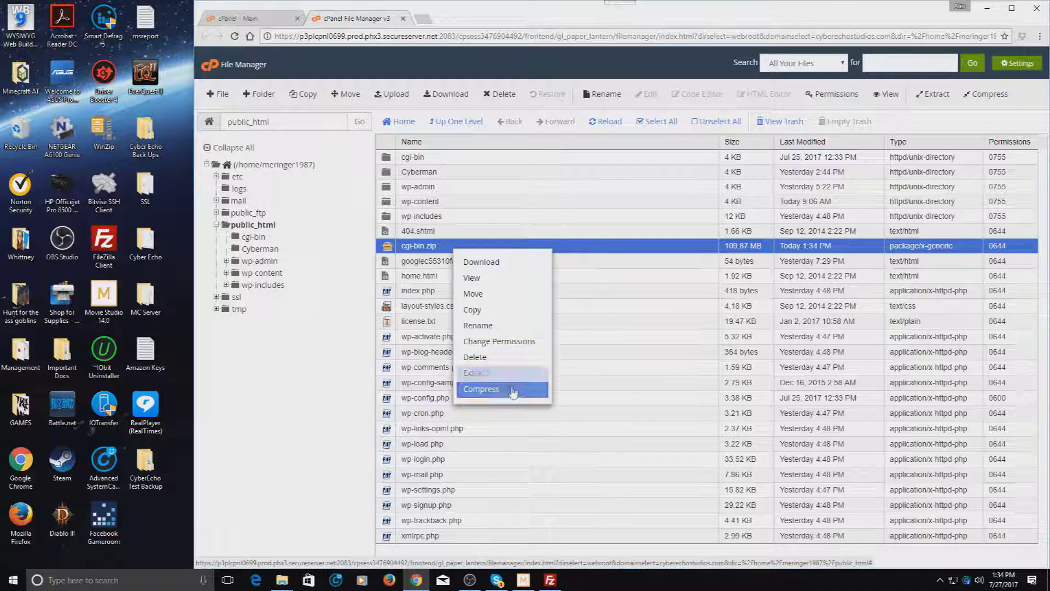
{"action": "left_click", "coordinate": [515, 364]}
{"action": "left_click", "coordinate": [502, 312]}
{"action": "left_click", "coordinate": [703, 343]}
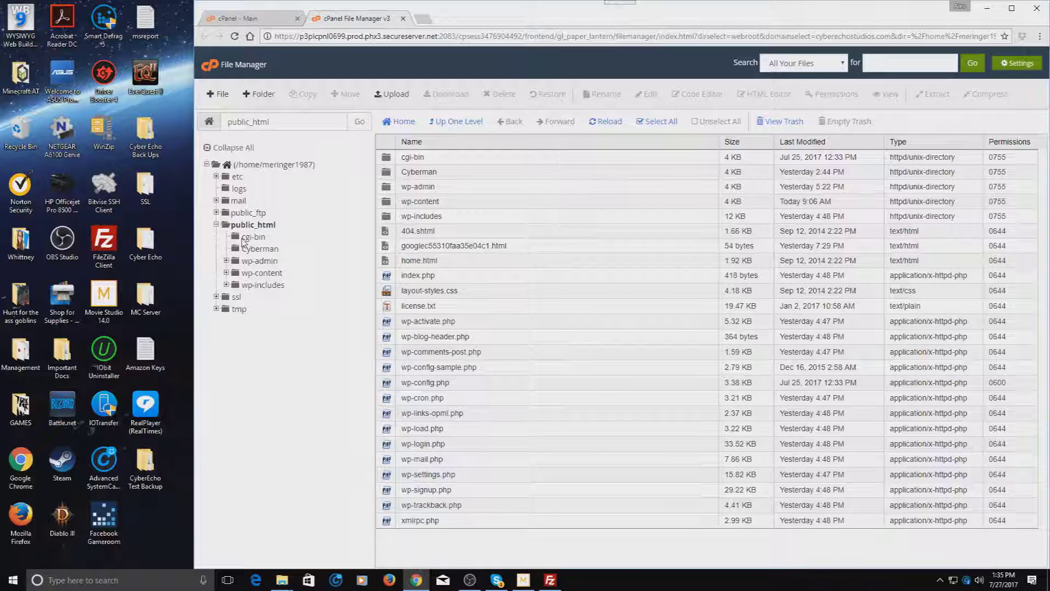
{"action": "left_click", "coordinate": [217, 225]}
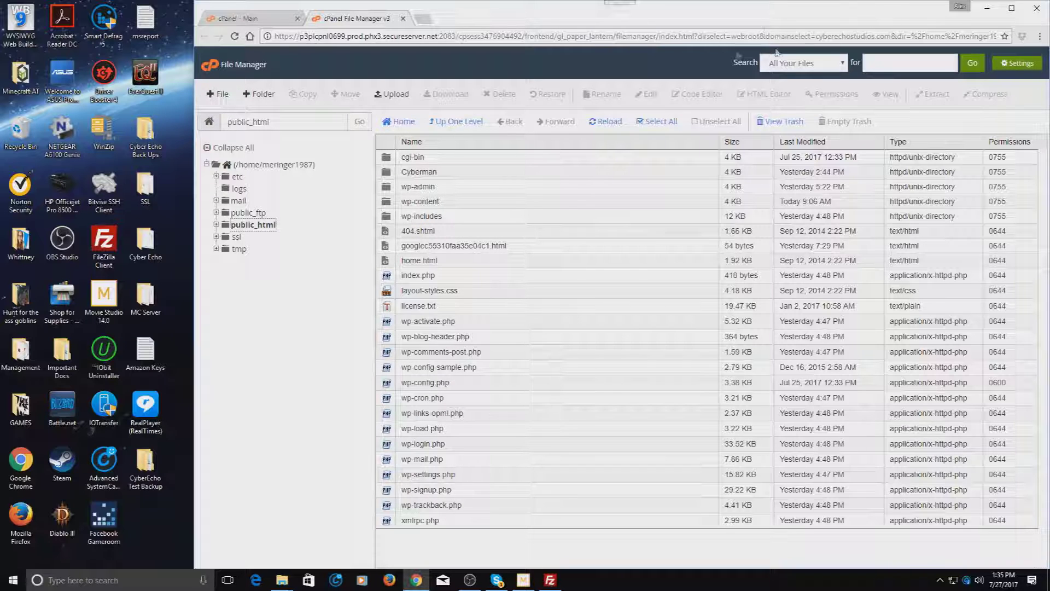
{"action": "left_click", "coordinate": [403, 20]}
- Open phpMyAdmin from cPanel and bring up the import page for the i3823304_wp1 database
{"action": "scroll", "coordinate": [515, 246], "scroll_direction": "down", "scroll_amount": 3}
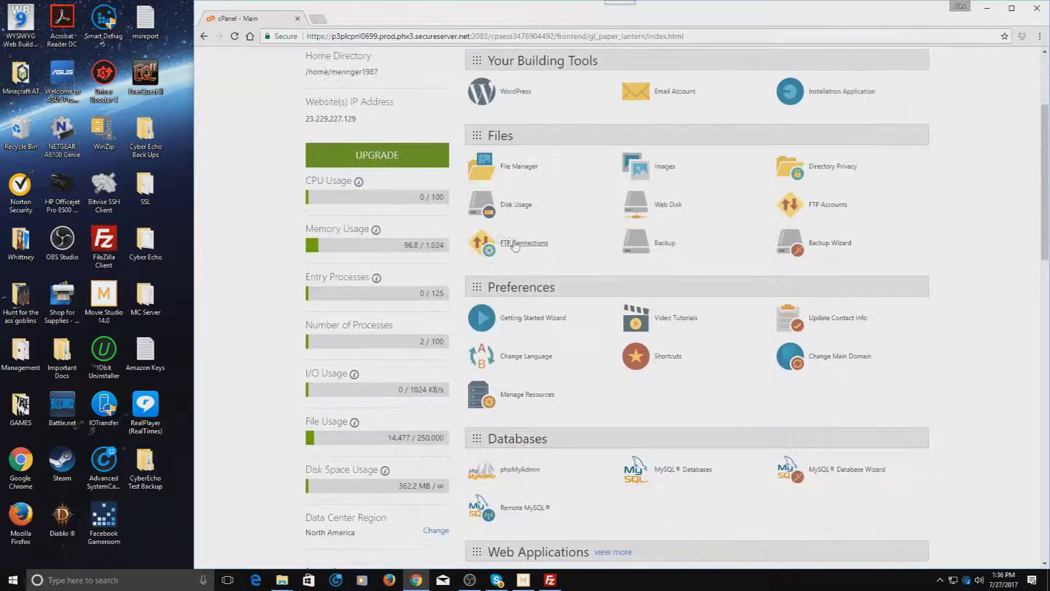
{"action": "scroll", "coordinate": [515, 247], "scroll_direction": "down", "scroll_amount": 4}
{"action": "left_click", "coordinate": [525, 250]}
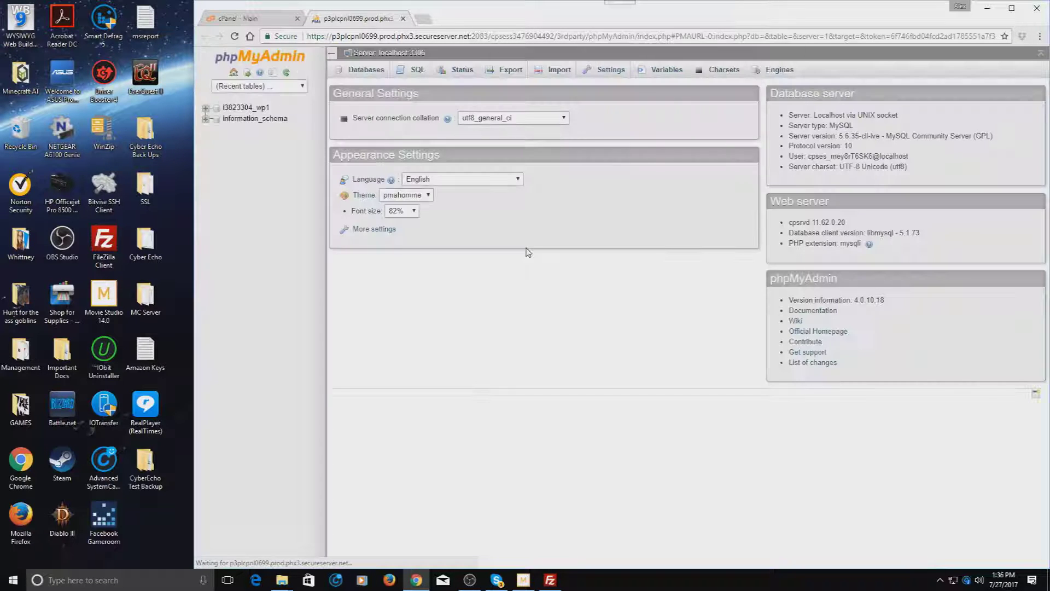
{"action": "left_click", "coordinate": [243, 108]}
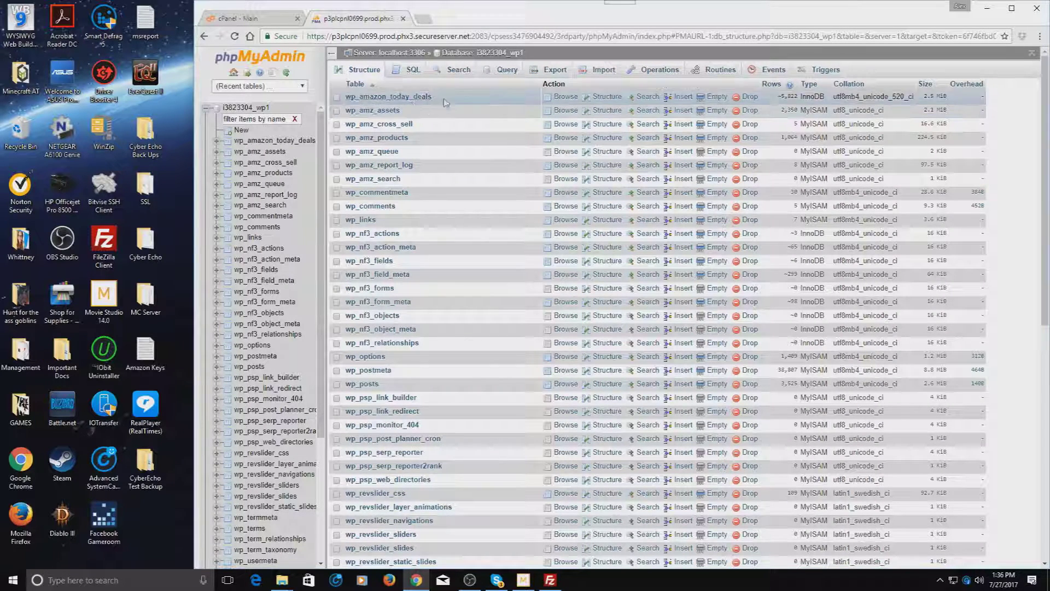
{"action": "left_click", "coordinate": [596, 71]}
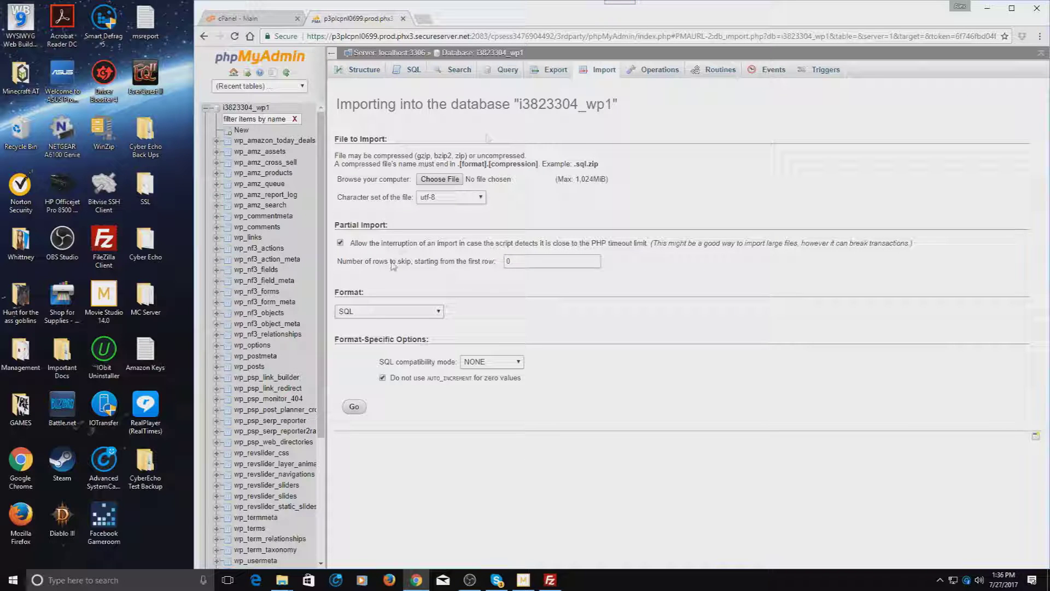
- Select i3823304_wp1 (3).sql from CyberEcho Test Backup > Database > 7-27-17 as the import file, cancel the selection and close phpMyAdmin
{"action": "left_click", "coordinate": [441, 180]}
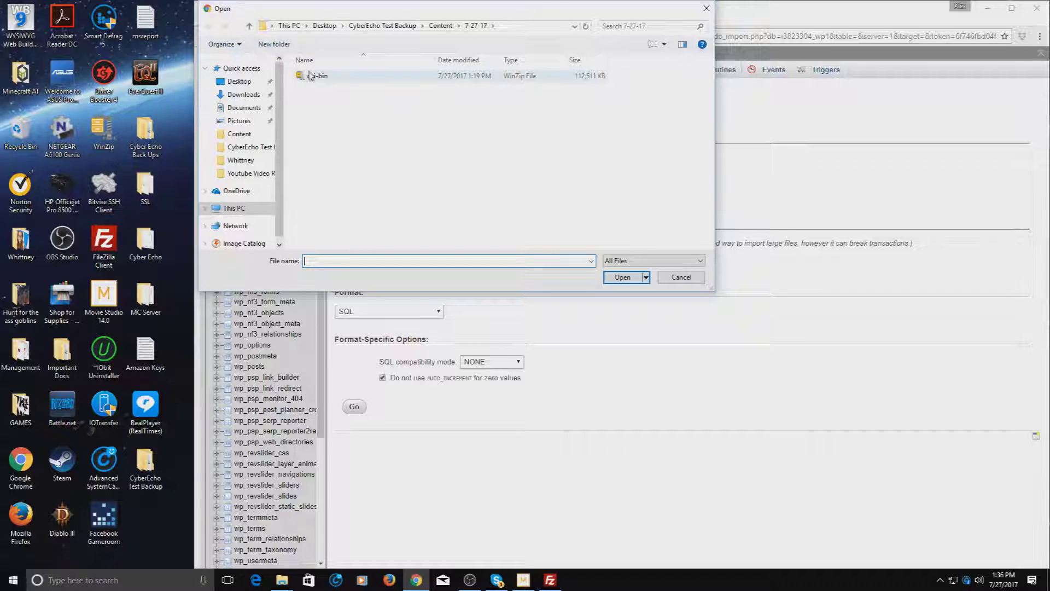
{"action": "left_click", "coordinate": [266, 155]}
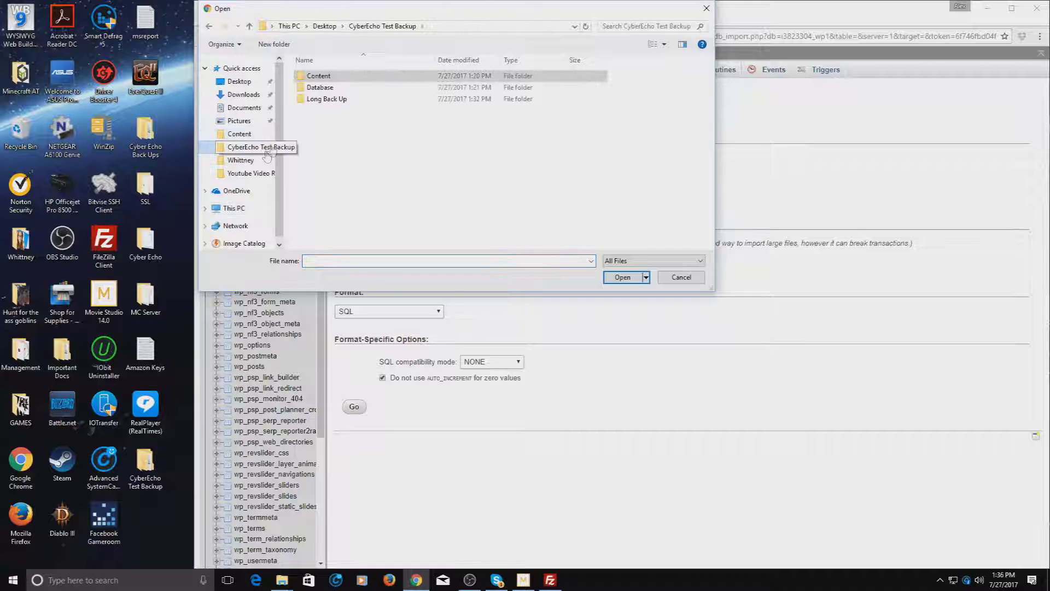
{"action": "double_click", "coordinate": [316, 88]}
{"action": "double_click", "coordinate": [321, 77]}
{"action": "left_click", "coordinate": [329, 77]}
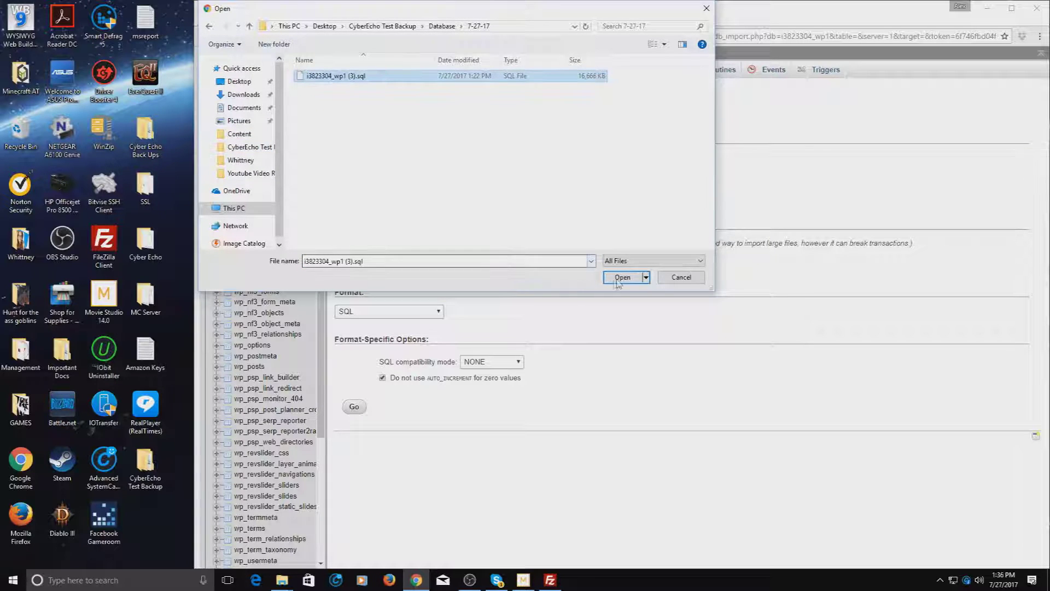
{"action": "left_click", "coordinate": [679, 277]}
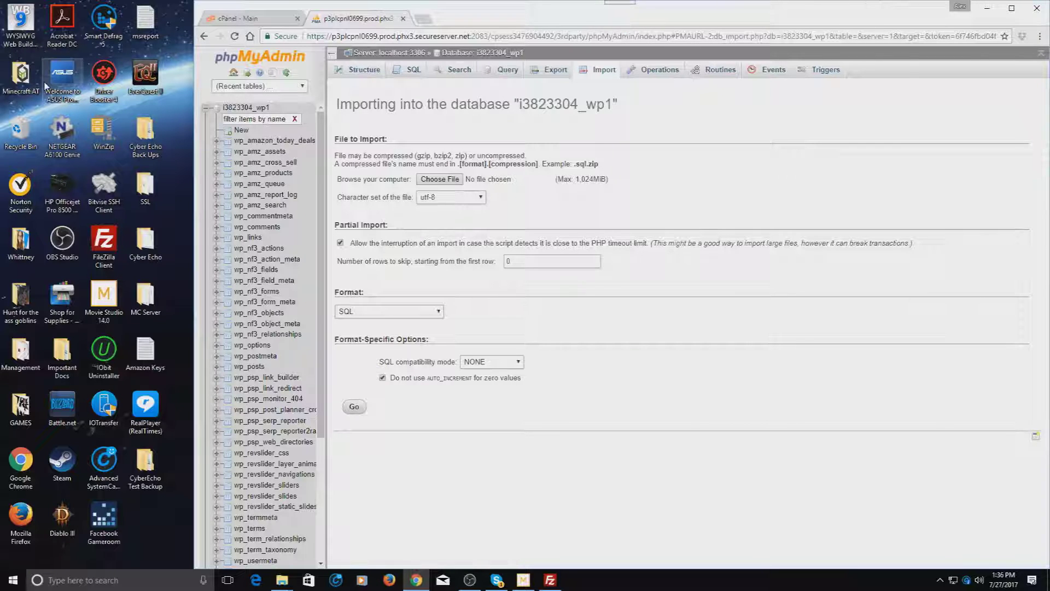
{"action": "left_click", "coordinate": [403, 18]}
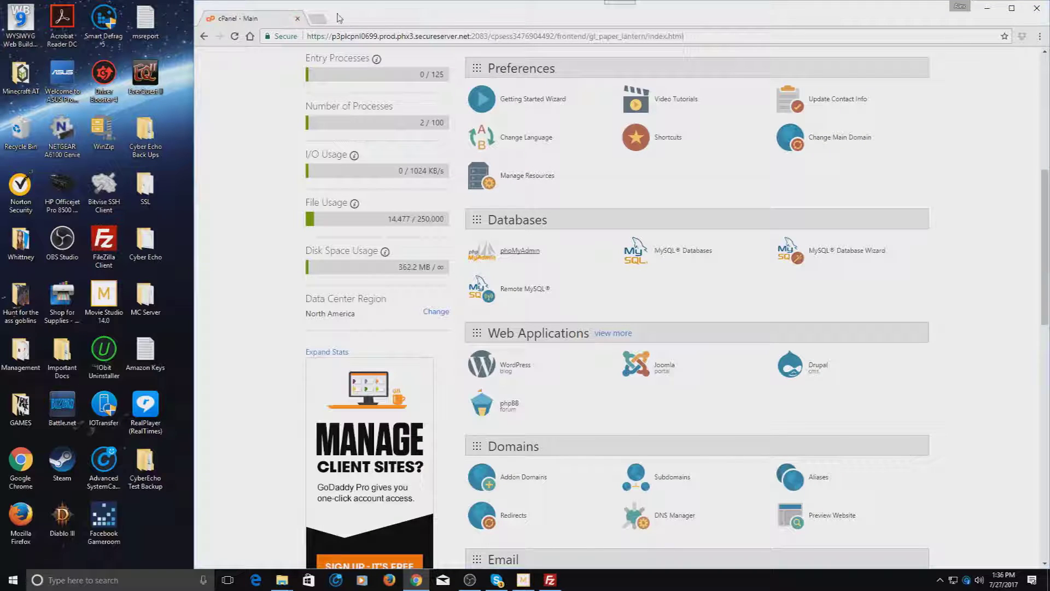
{"action": "left_click", "coordinate": [418, 34]}
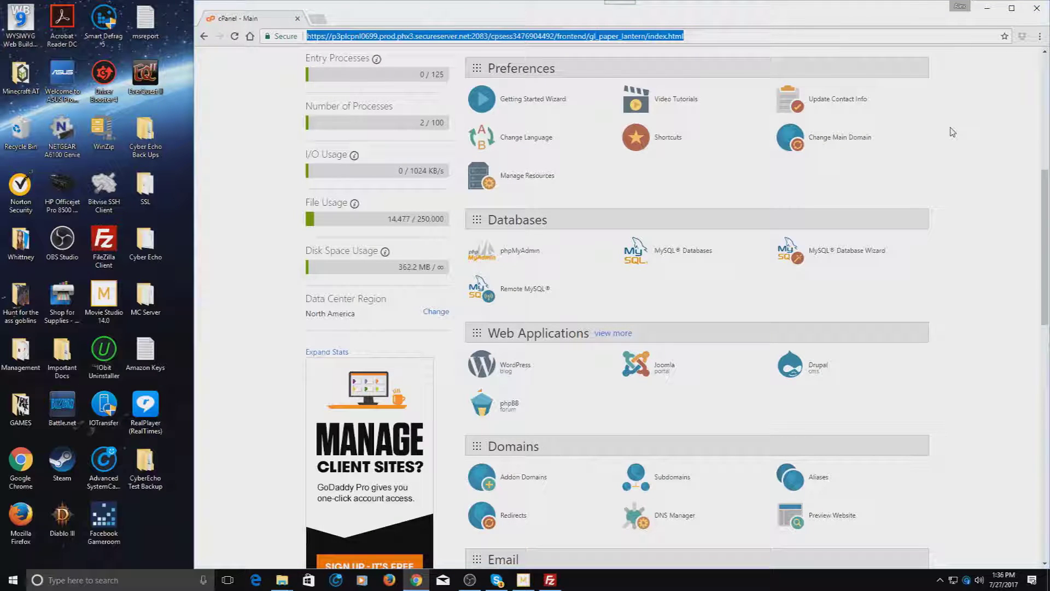
{"action": "type", "text": "google.c"}
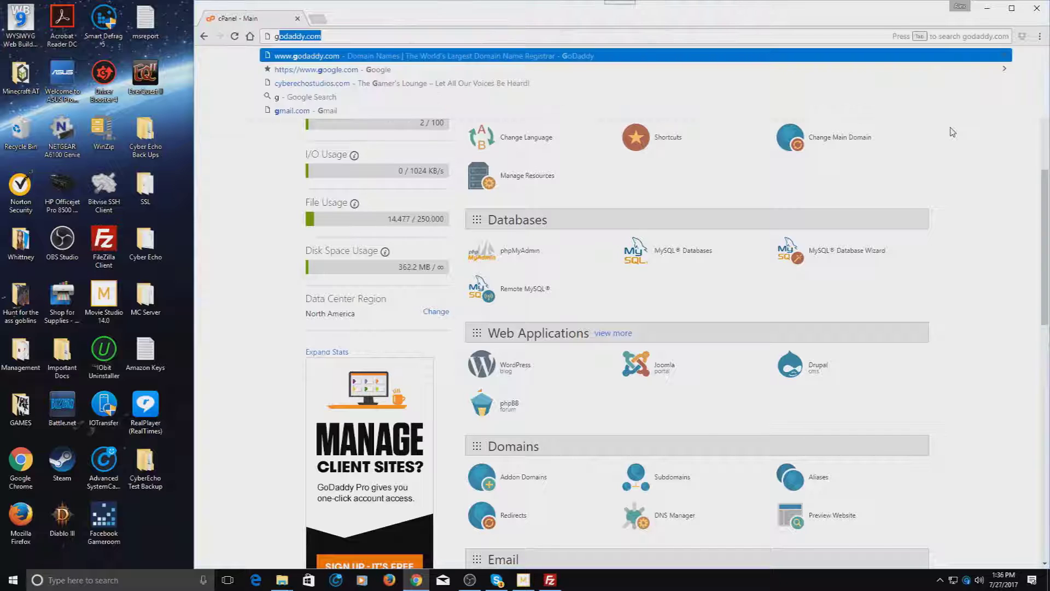
{"action": "key", "text": "BackSpace"}
{"action": "key", "text": "BackSpace"}
{"action": "key", "text": "BackSpace"}
{"action": "key", "text": "BackSpace"}
{"action": "key", "text": "BackSpace"}
{"action": "key", "text": "BackSpace"}
{"action": "key", "text": "BackSpace"}
{"action": "key", "text": "BackSpace"}
{"action": "key", "text": "BackSpace"}
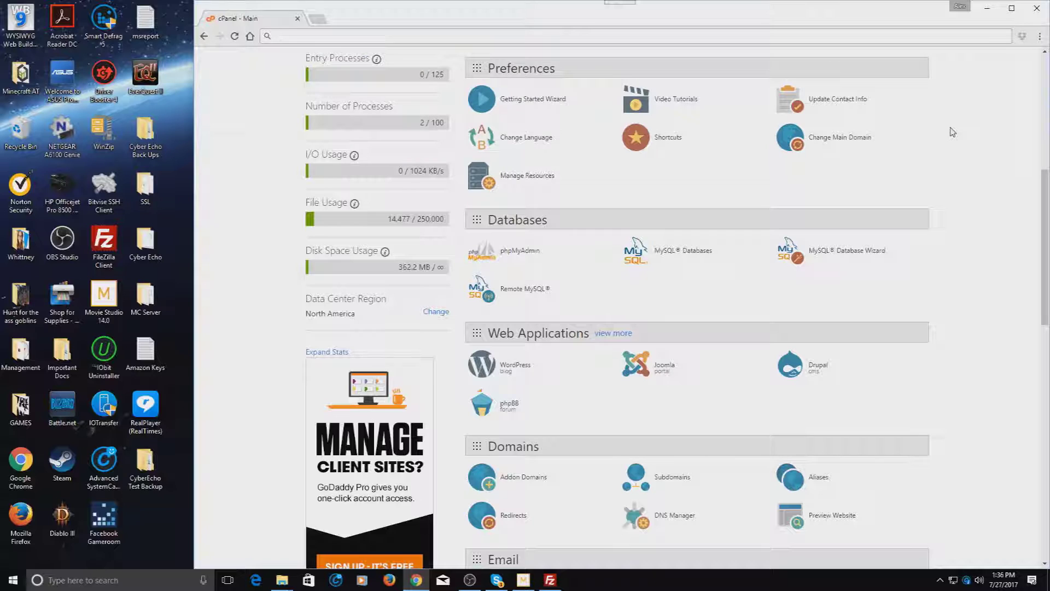
{"action": "type", "text": "d"}
{"action": "key", "text": "BackSpace"}
- Load cyberechostudios.com in place of the cPanel page, maximize the browser window and look over the shop's product listing
{"action": "type", "text": "cyberechostudios.com"}
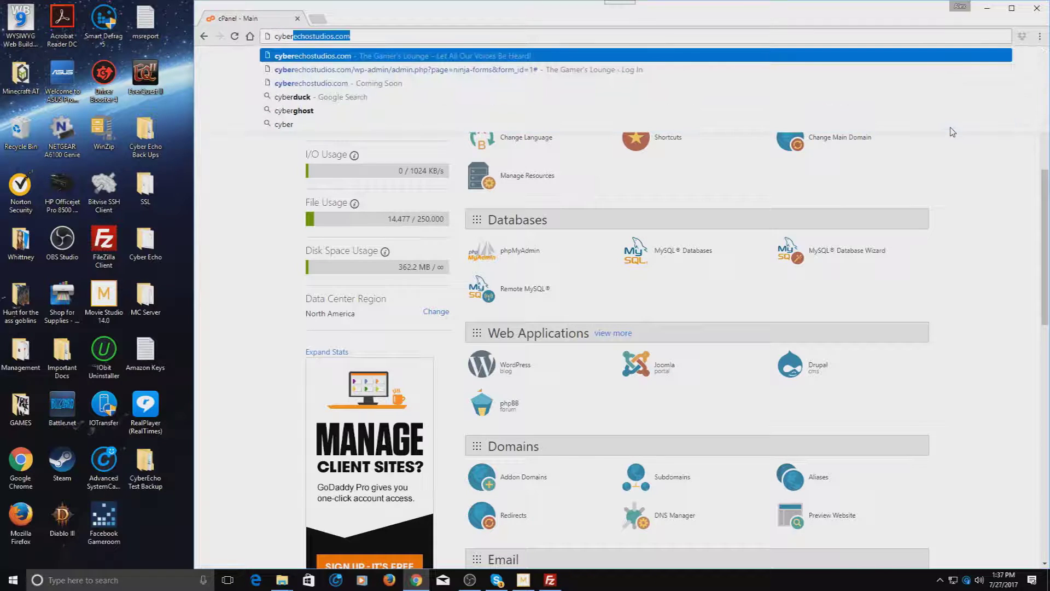
{"action": "key", "text": "Return"}
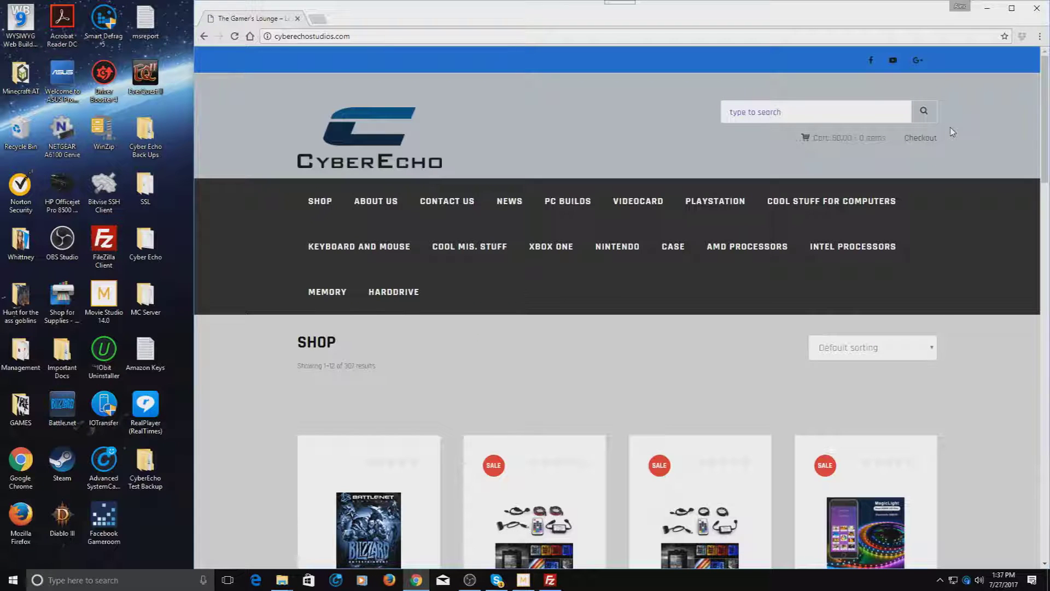
{"action": "left_click", "coordinate": [1013, 7]}
{"action": "scroll", "coordinate": [800, 64], "scroll_direction": "down", "scroll_amount": 2}
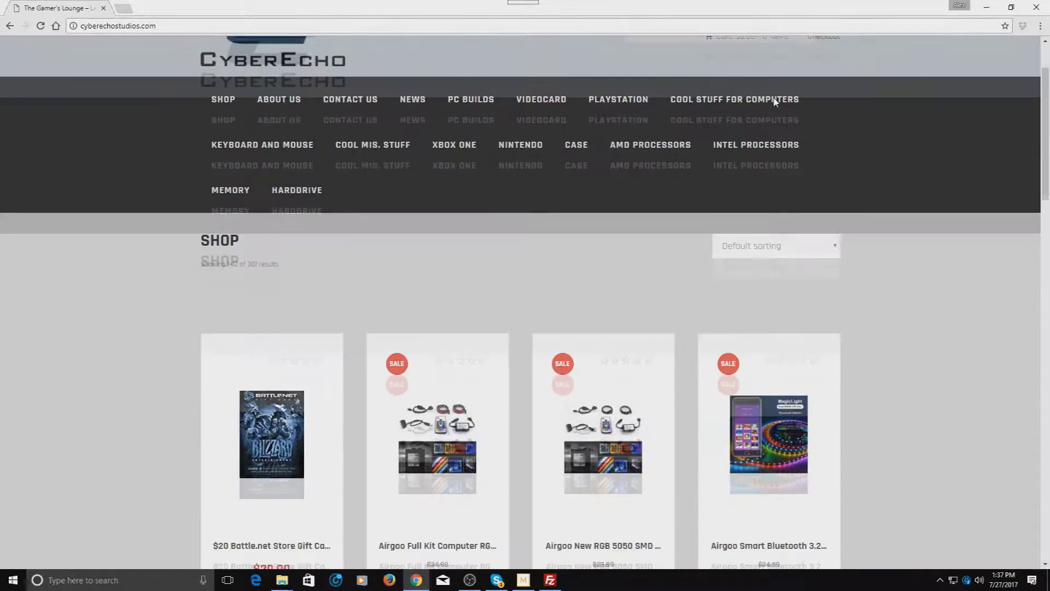
{"action": "scroll", "coordinate": [775, 102], "scroll_direction": "down", "scroll_amount": 2}
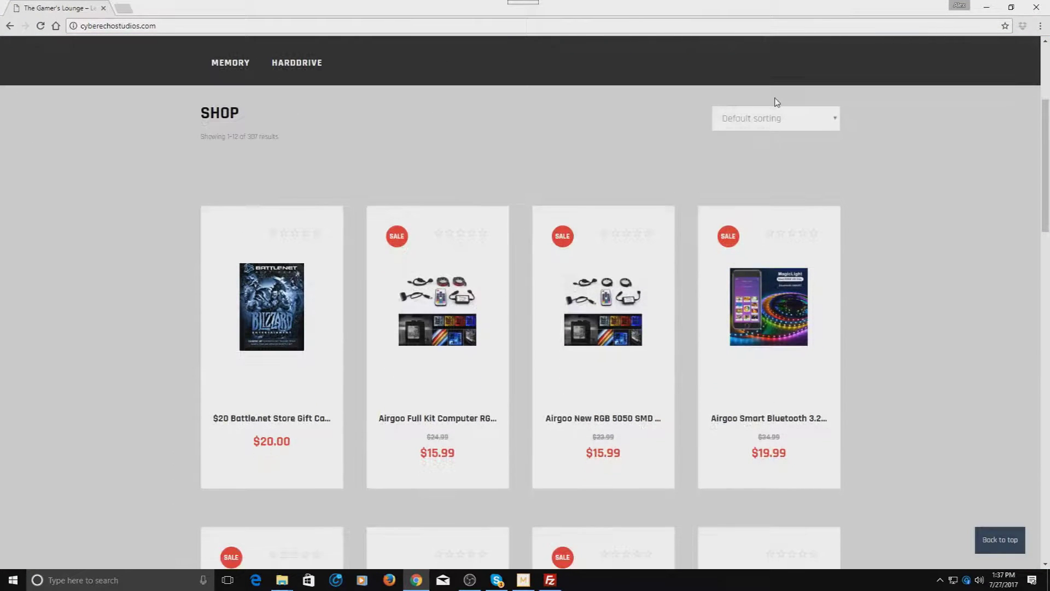
- Examine the shop home page from the header and navigation menu down to the first rows of products
{"action": "scroll", "coordinate": [776, 102], "scroll_direction": "up", "scroll_amount": 3}
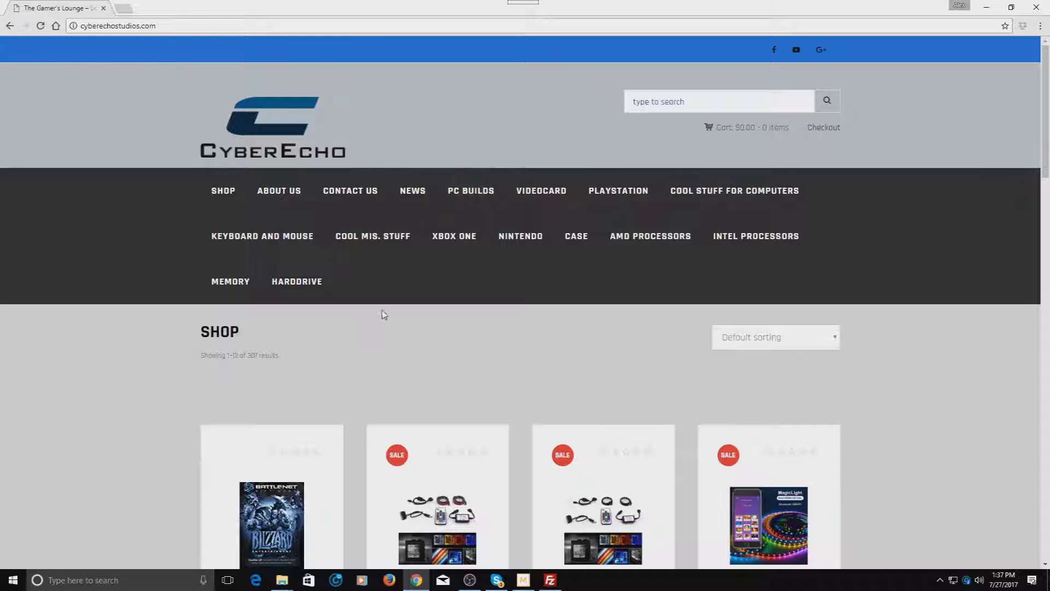
{"action": "scroll", "coordinate": [386, 312], "scroll_direction": "down", "scroll_amount": 3}
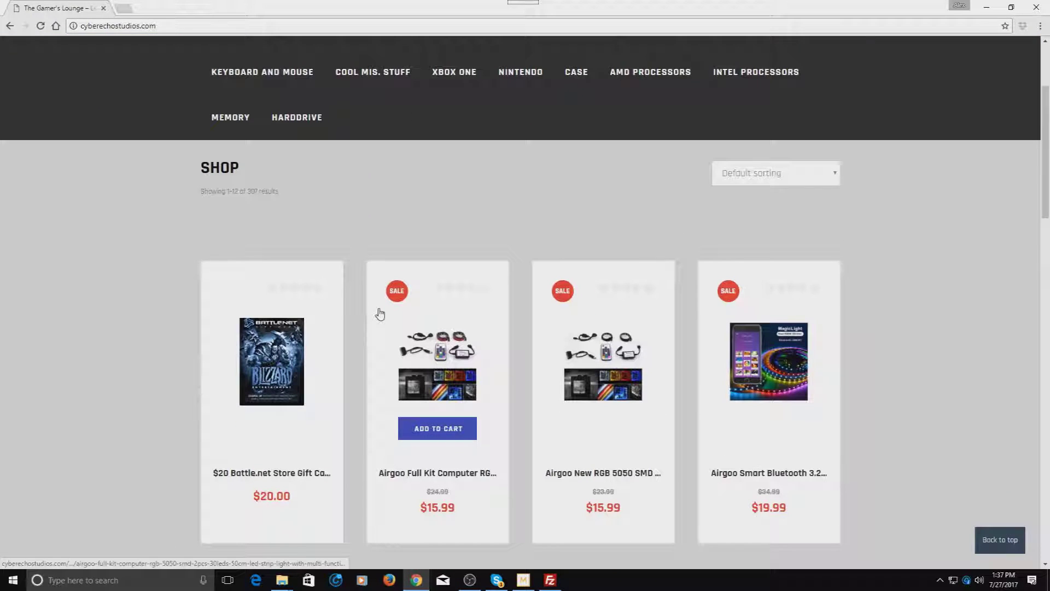
{"action": "scroll", "coordinate": [364, 272], "scroll_direction": "up", "scroll_amount": 2}
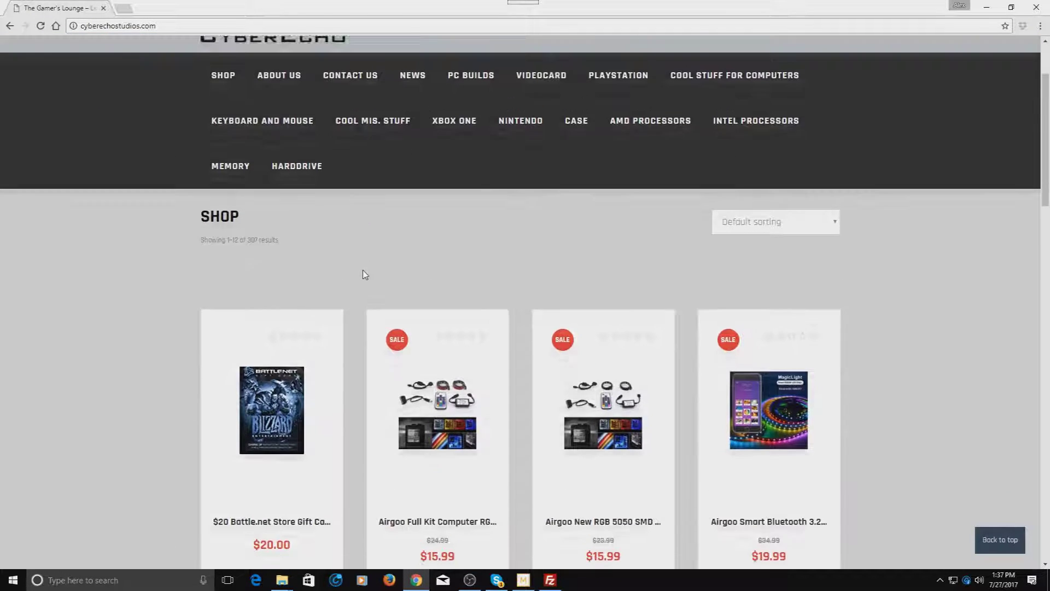
{"action": "scroll", "coordinate": [365, 274], "scroll_direction": "up", "scroll_amount": 2}
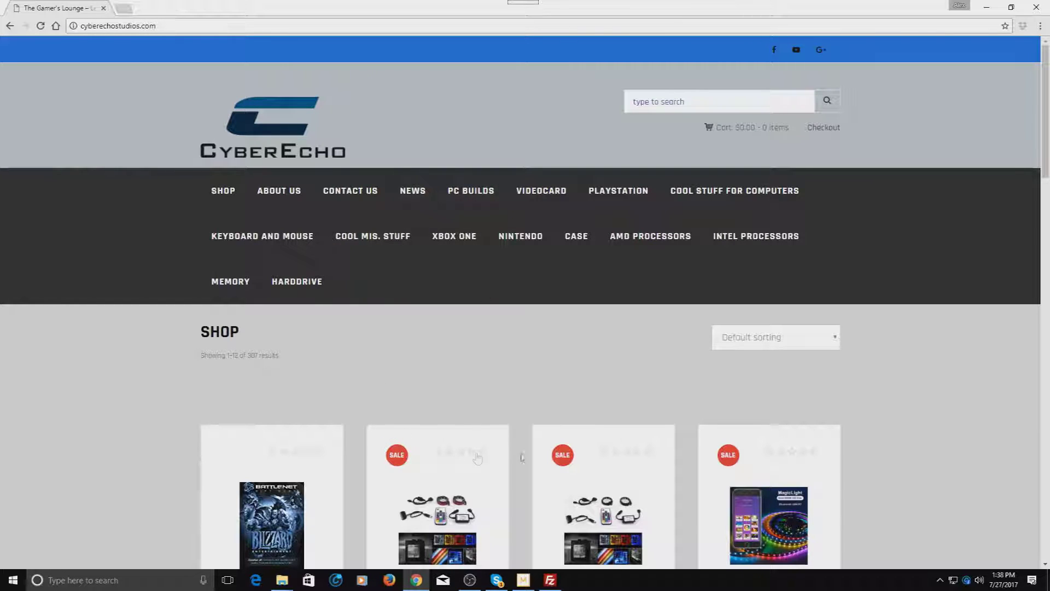
{"action": "scroll", "coordinate": [618, 433], "scroll_direction": "down", "scroll_amount": 2}
{"action": "scroll", "coordinate": [597, 397], "scroll_direction": "down", "scroll_amount": 6}
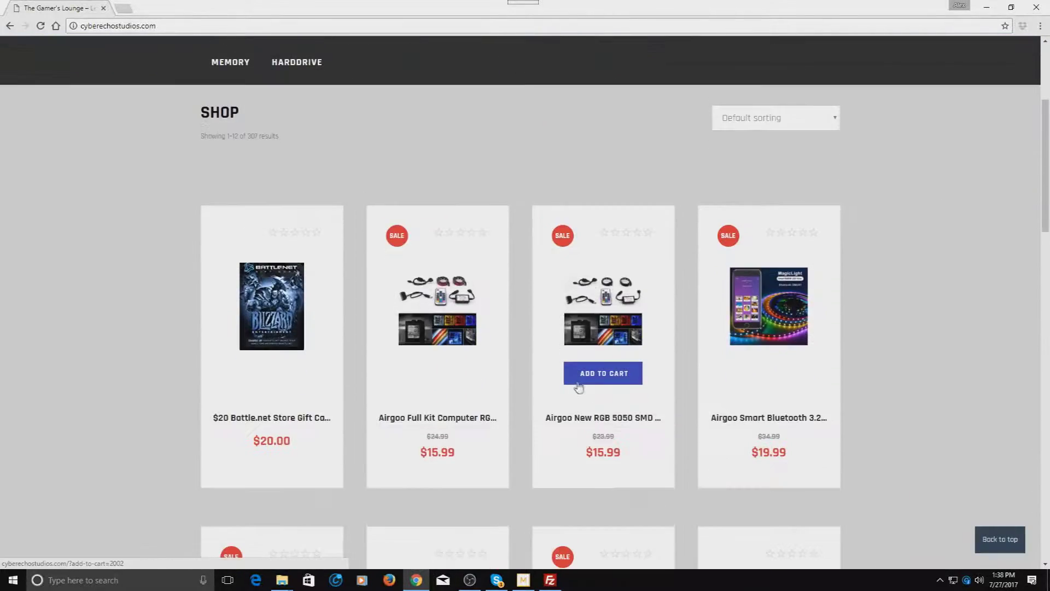
{"action": "scroll", "coordinate": [523, 442], "scroll_direction": "up", "scroll_amount": 6}
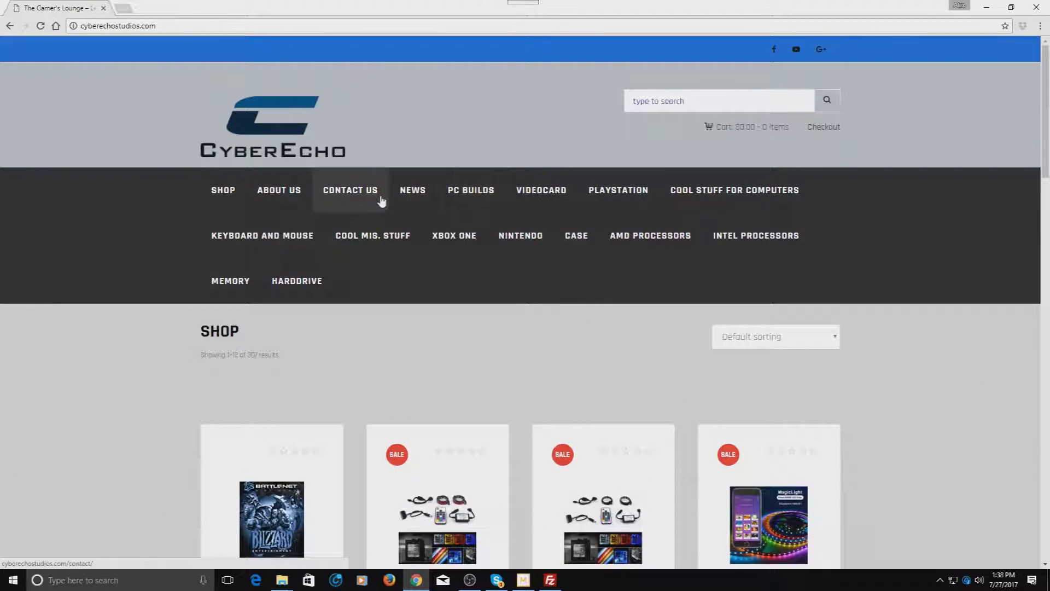
- View the site's News page and the Contact Us page, looking through the contact form
{"action": "left_click", "coordinate": [424, 202]}
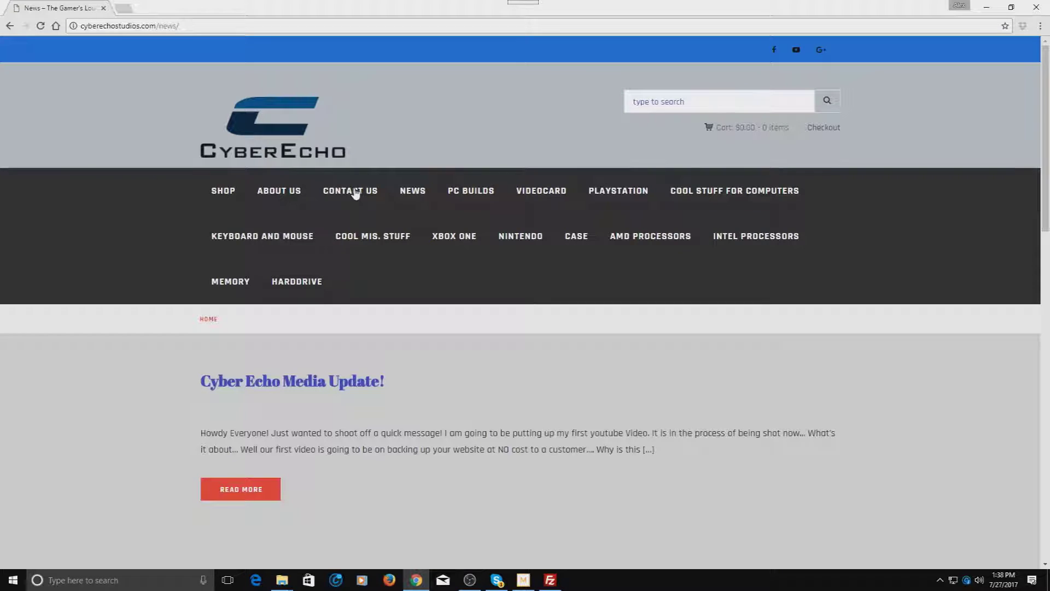
{"action": "left_click", "coordinate": [355, 191]}
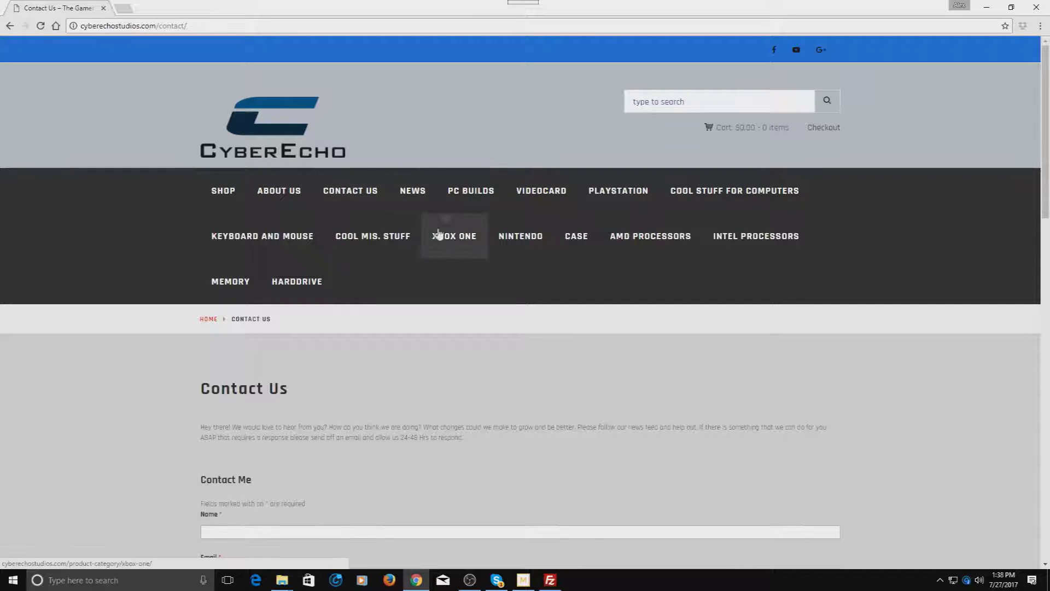
{"action": "scroll", "coordinate": [259, 401], "scroll_direction": "down", "scroll_amount": 8}
{"action": "scroll", "coordinate": [453, 296], "scroll_direction": "up", "scroll_amount": 8}
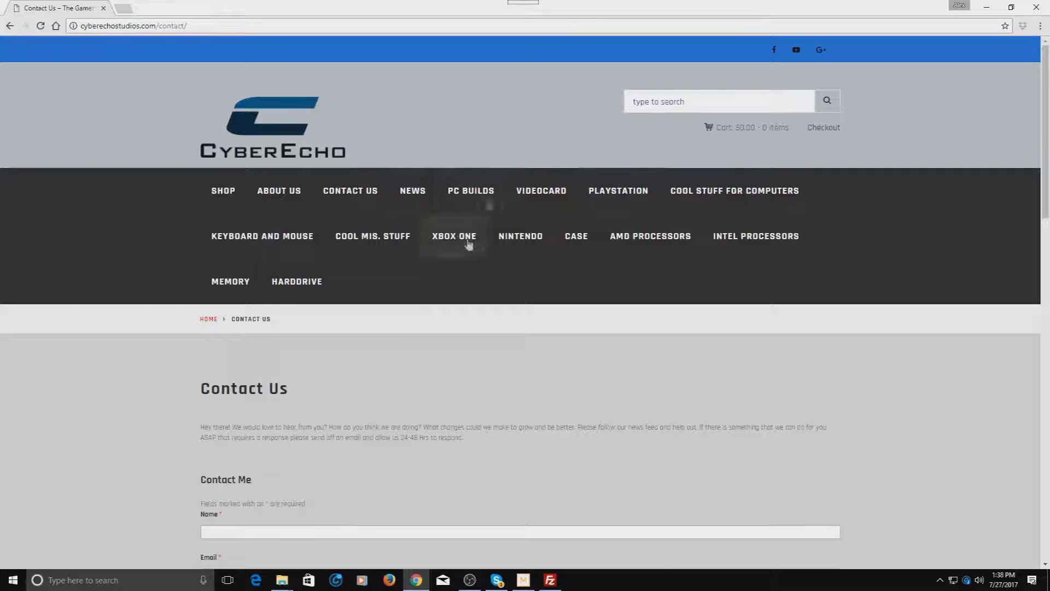
{"action": "scroll", "coordinate": [488, 284], "scroll_direction": "down", "scroll_amount": 3}
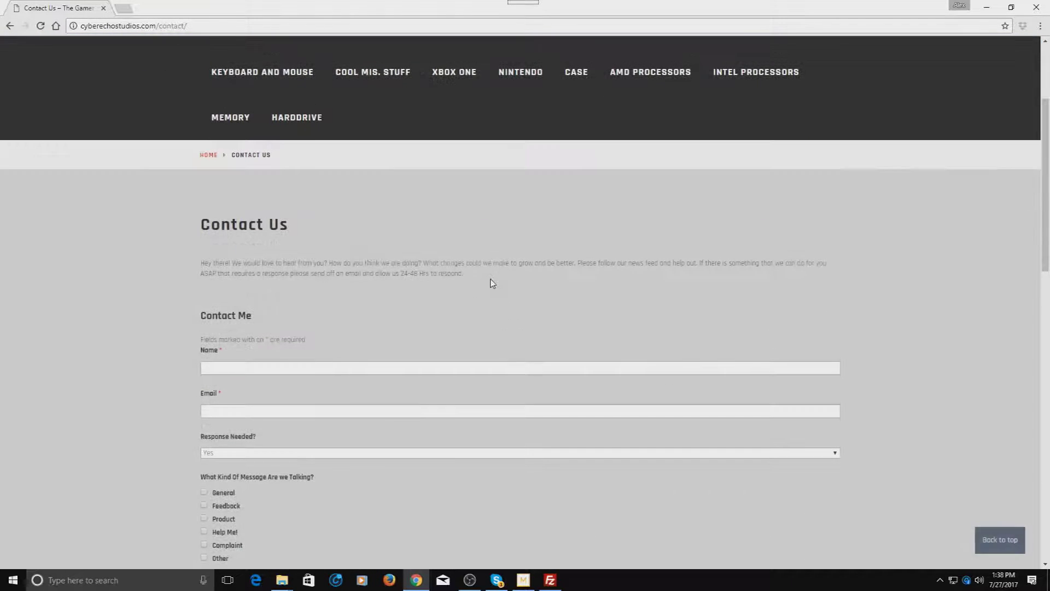
{"action": "scroll", "coordinate": [490, 279], "scroll_direction": "up", "scroll_amount": 3}
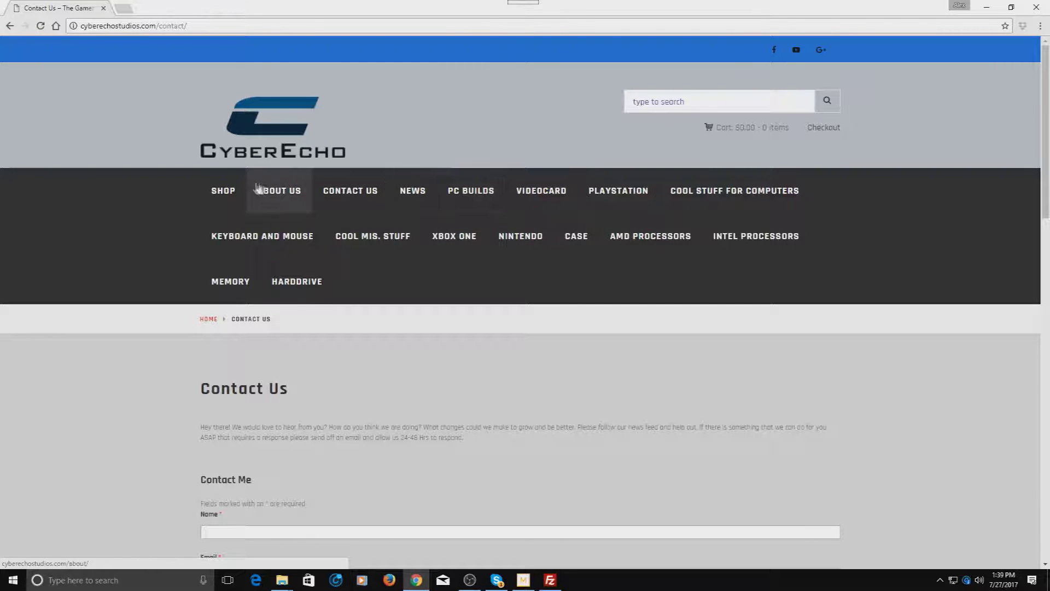
- Return to the Shop page and open the AmazonBasics Wired Keyboard product priced $13.99 – $19.51
{"action": "left_click", "coordinate": [231, 192]}
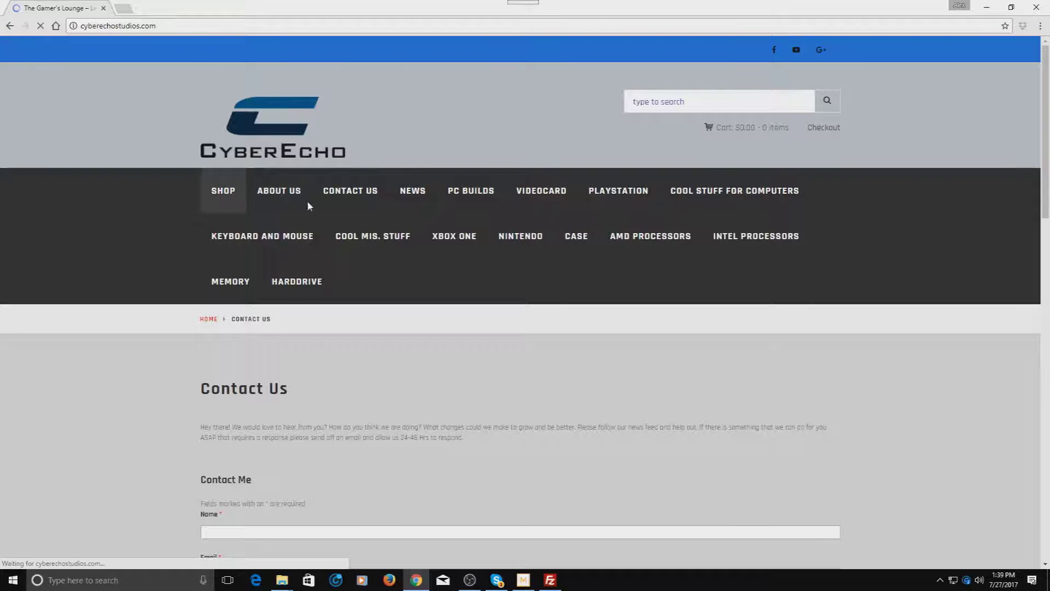
{"action": "scroll", "coordinate": [355, 227], "scroll_direction": "down", "scroll_amount": 4}
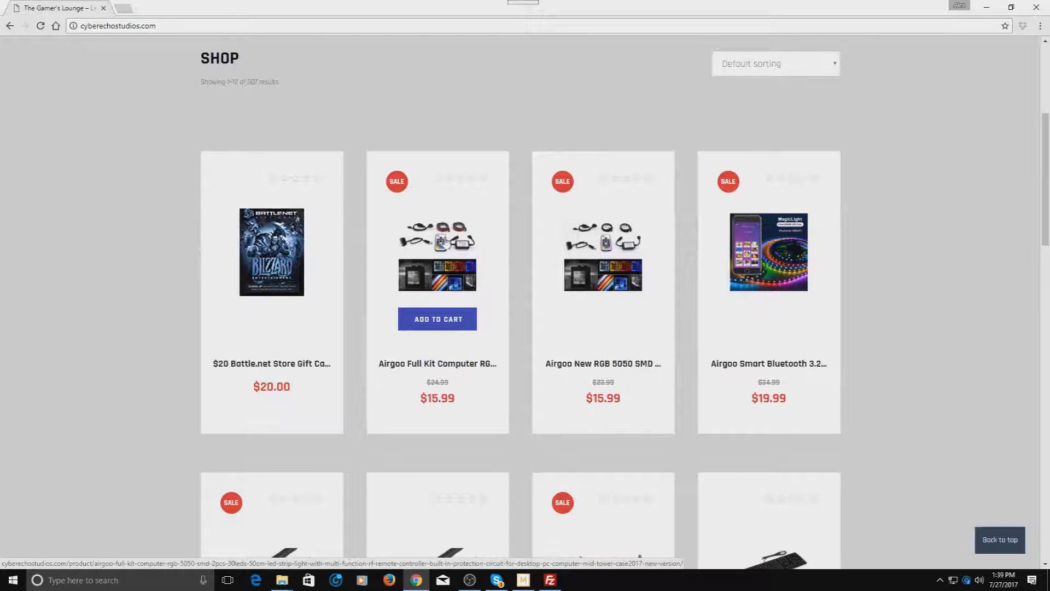
{"action": "scroll", "coordinate": [476, 251], "scroll_direction": "down", "scroll_amount": 4}
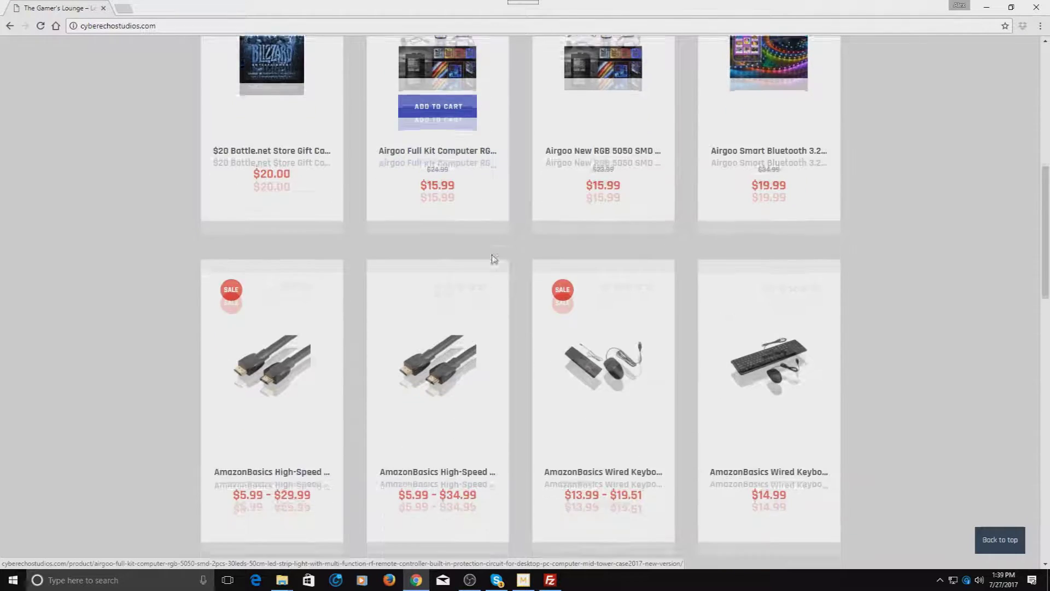
{"action": "left_click", "coordinate": [598, 294]}
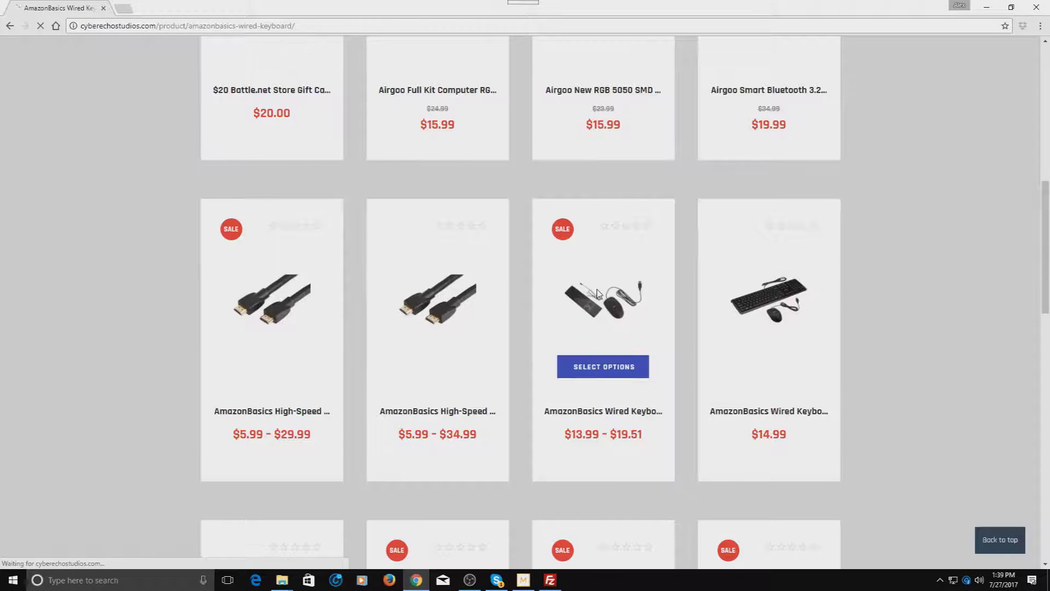
- Choose the Wired style for the AmazonBasics Wired Keyboard and add one to the cart
{"action": "scroll", "coordinate": [597, 290], "scroll_direction": "down", "scroll_amount": 1}
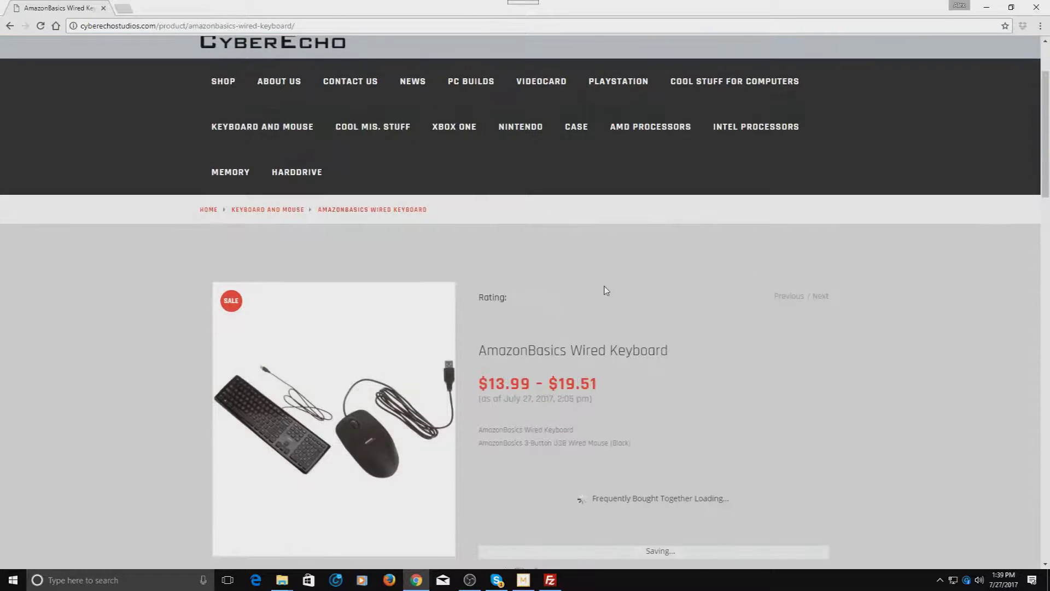
{"action": "scroll", "coordinate": [608, 296], "scroll_direction": "down", "scroll_amount": 3}
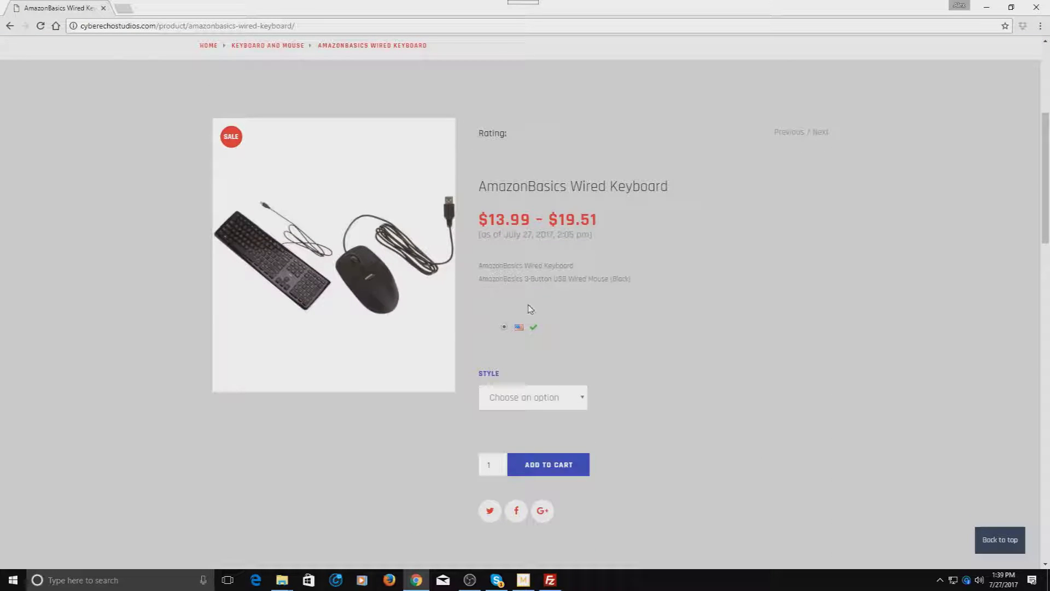
{"action": "left_click", "coordinate": [561, 398]}
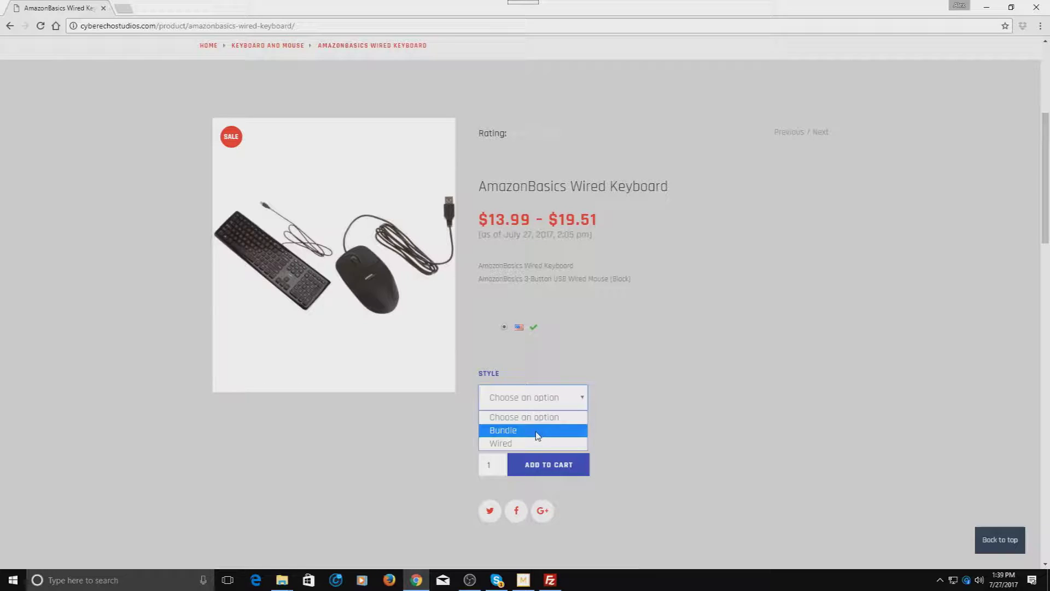
{"action": "left_click", "coordinate": [533, 444]}
{"action": "scroll", "coordinate": [574, 509], "scroll_direction": "down", "scroll_amount": 5}
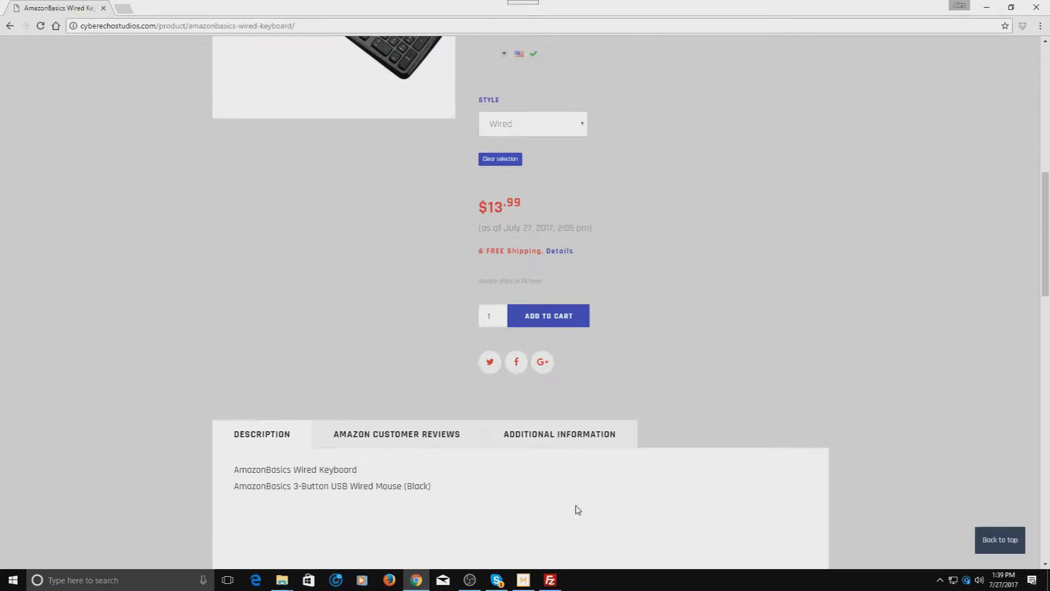
{"action": "left_click", "coordinate": [553, 327]}
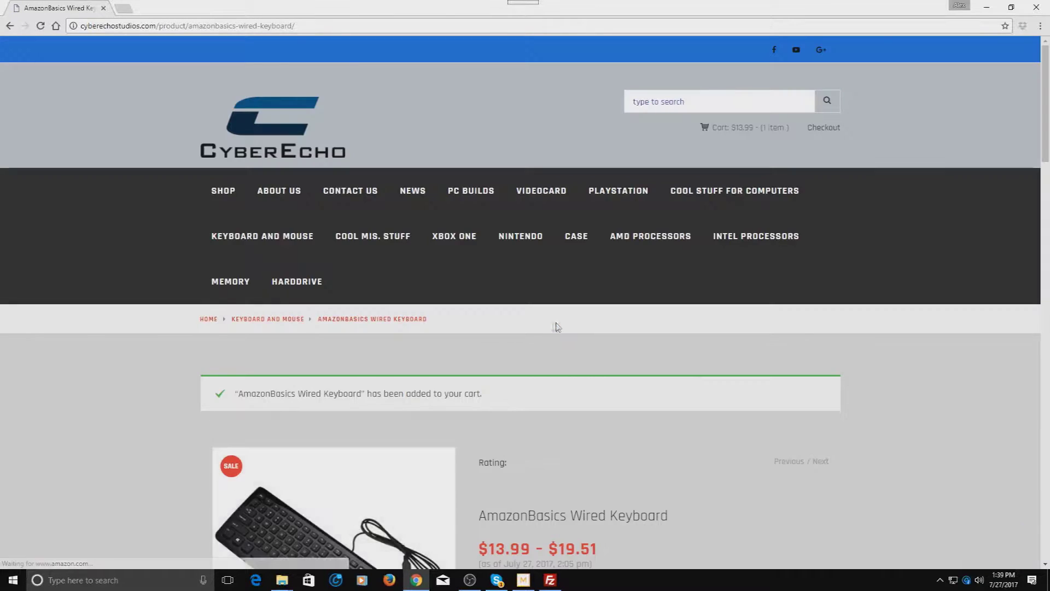
- Proceed from the shop cart to checkout on Amazon and close the browser without confirming the item
{"action": "scroll", "coordinate": [558, 327], "scroll_direction": "down", "scroll_amount": 5}
{"action": "scroll", "coordinate": [605, 371], "scroll_direction": "up", "scroll_amount": 5}
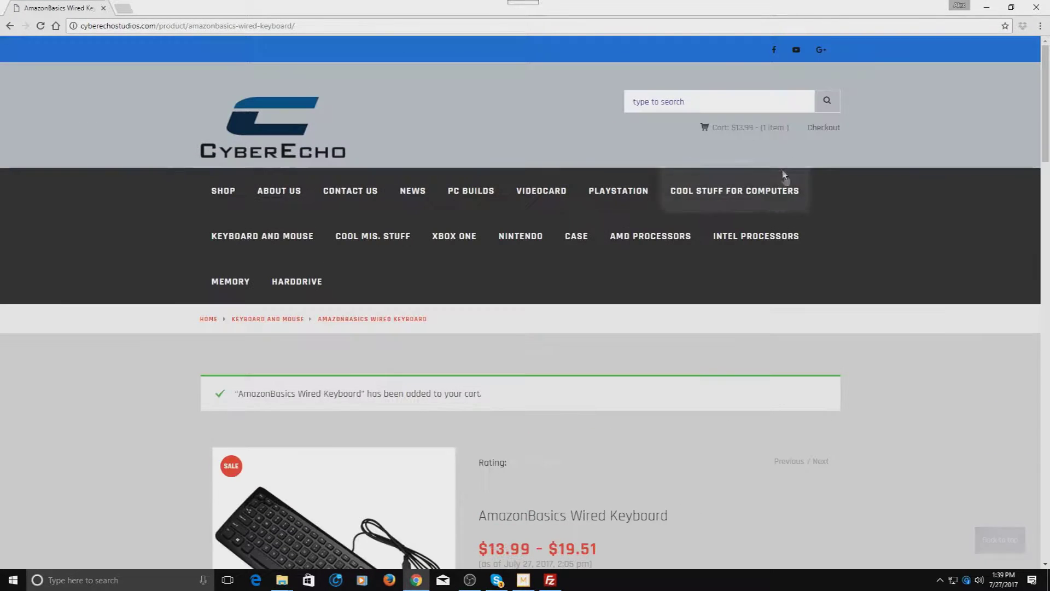
{"action": "left_click", "coordinate": [823, 128]}
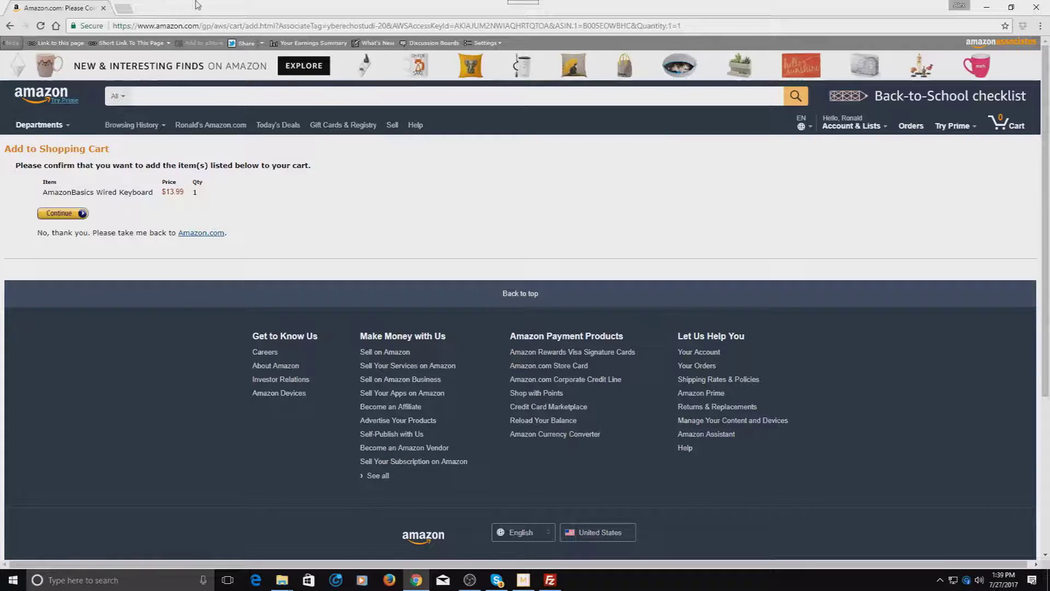
{"action": "left_click", "coordinate": [1043, 5]}
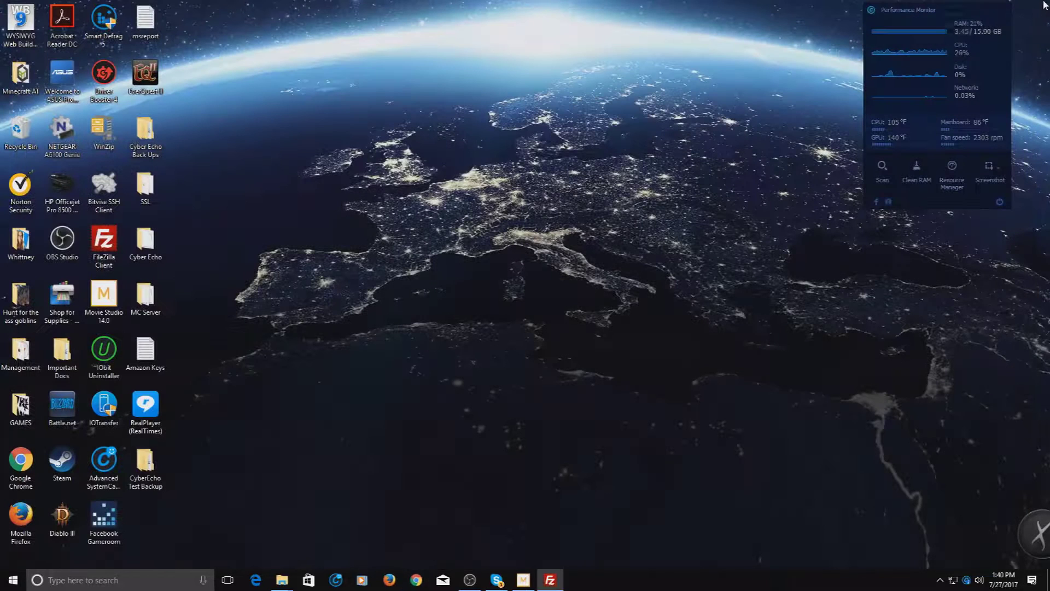